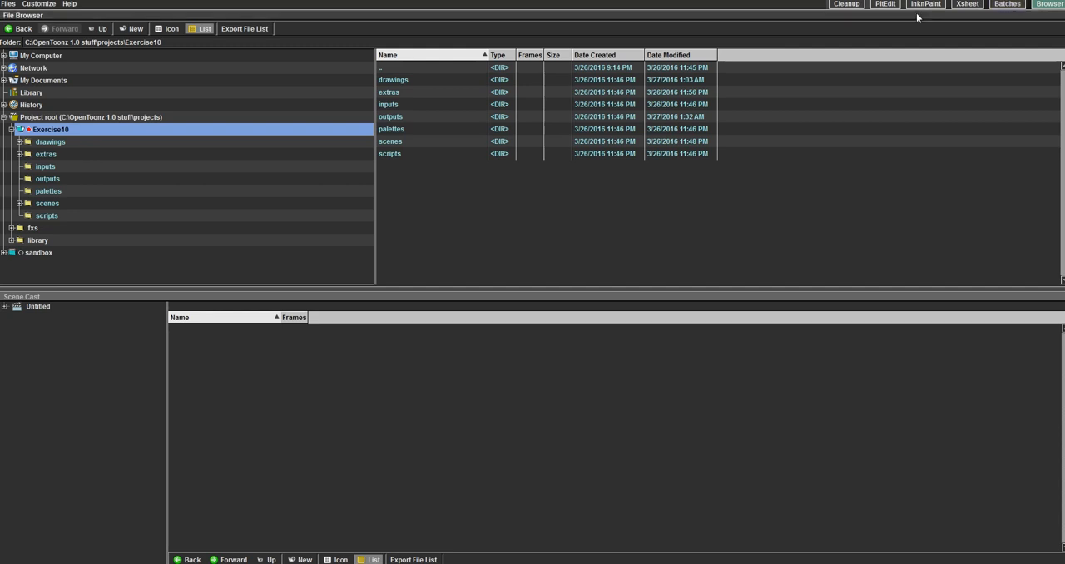
Step: Look over the Cleanup and Batches rooms and the project commands available in the Browser room
{"action": "left_click", "coordinate": [846, 4]}
{"action": "left_click", "coordinate": [1020, 6]}
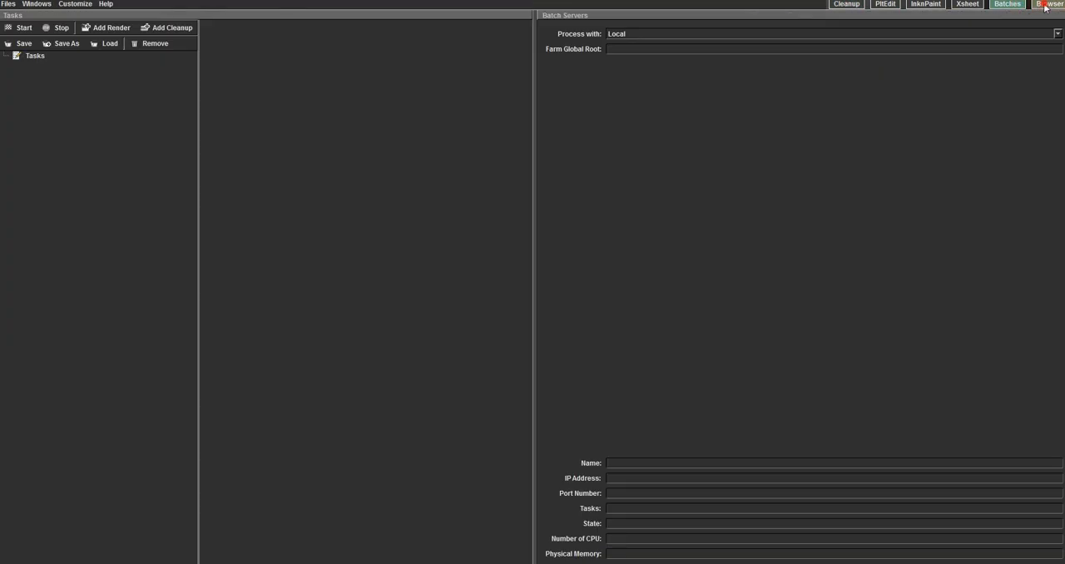
{"action": "left_click", "coordinate": [1045, 6]}
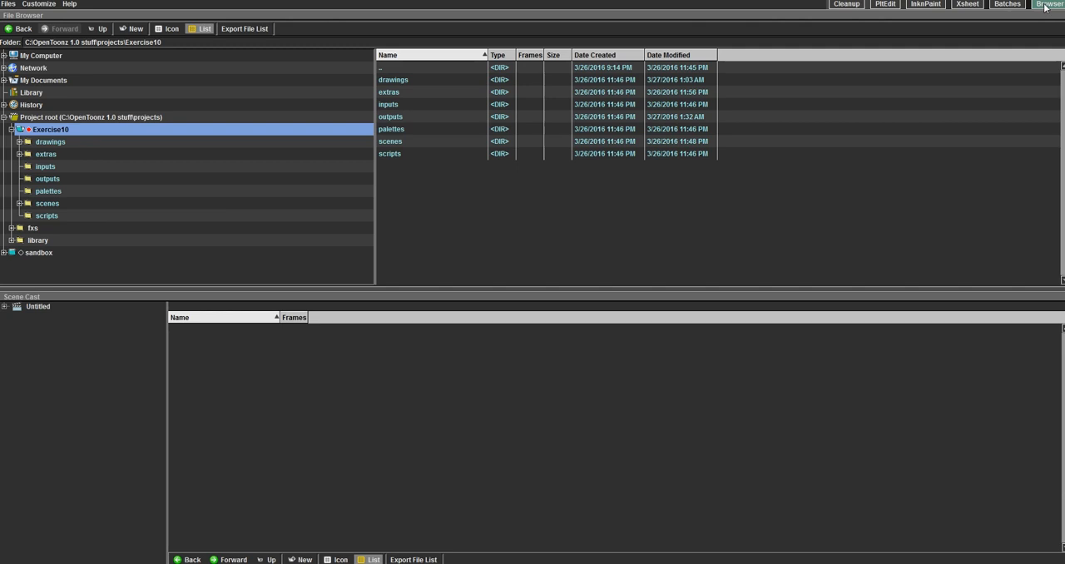
{"action": "left_click", "coordinate": [10, 4]}
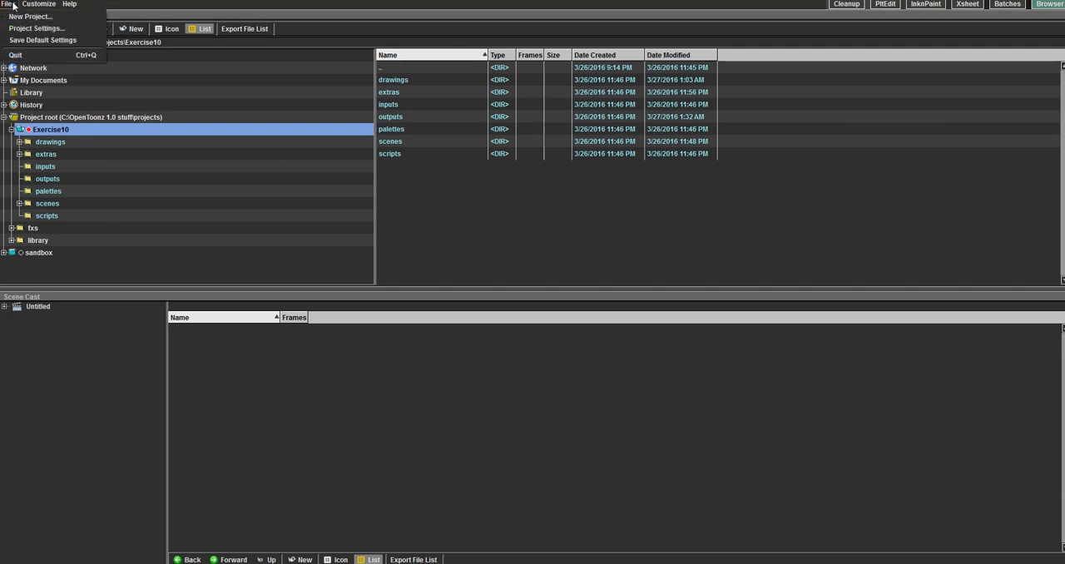
{"action": "left_click", "coordinate": [13, 6]}
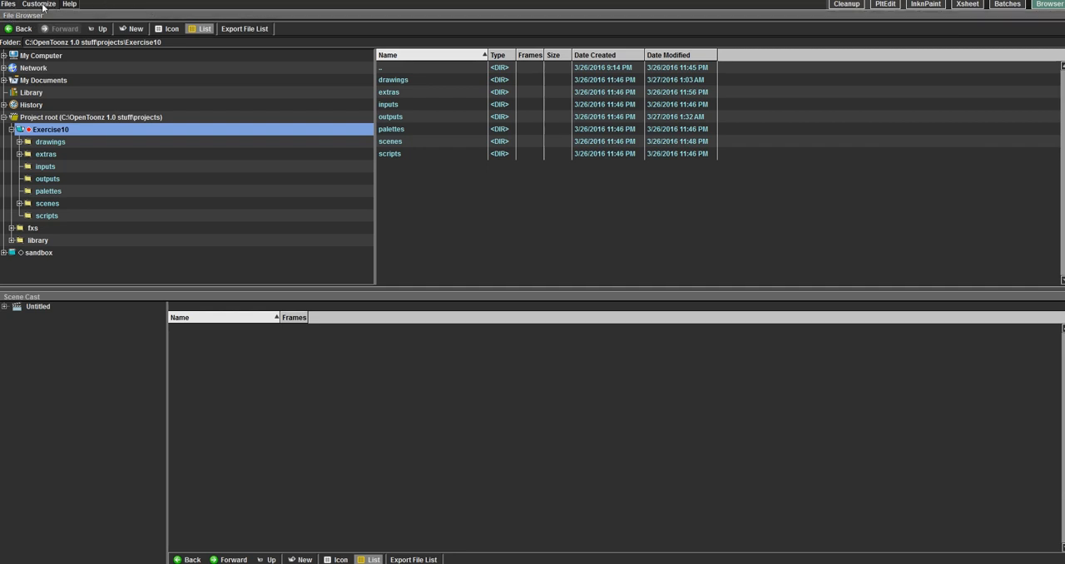
{"action": "left_click", "coordinate": [8, 4]}
{"action": "left_click", "coordinate": [36, 5]}
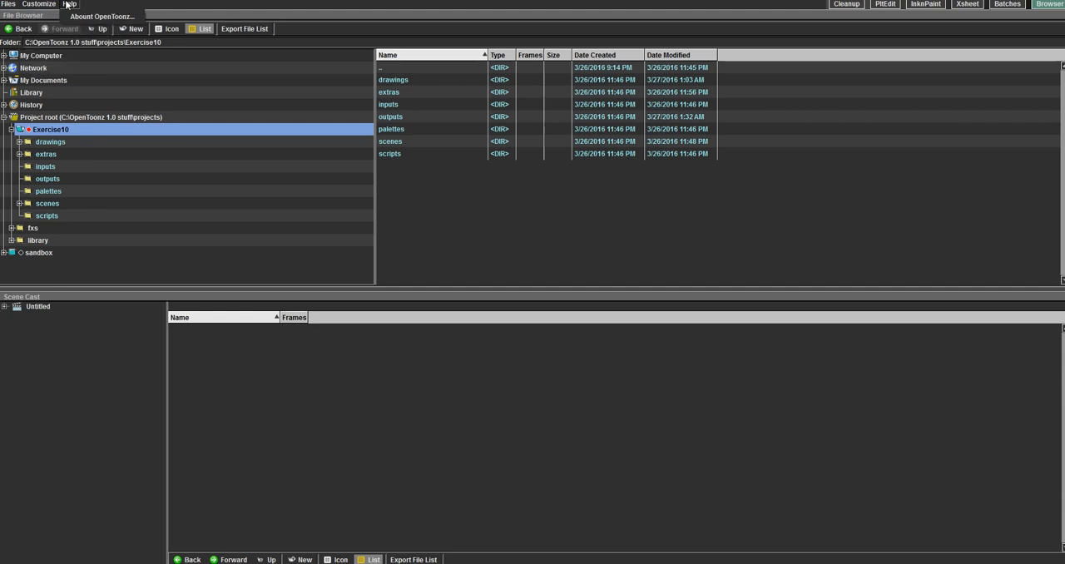
{"action": "left_click", "coordinate": [12, 5]}
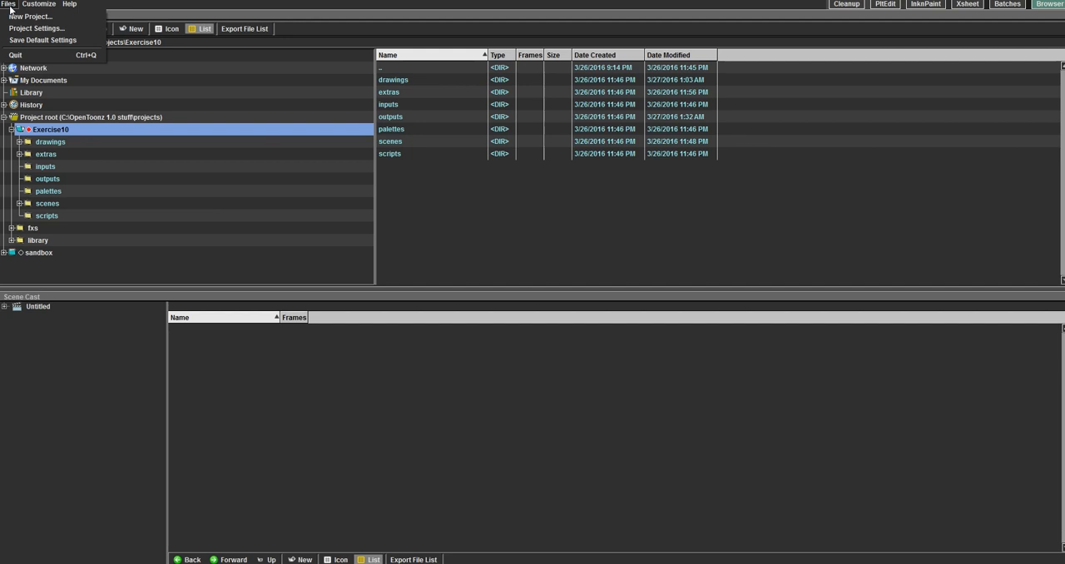
{"action": "left_click", "coordinate": [10, 10]}
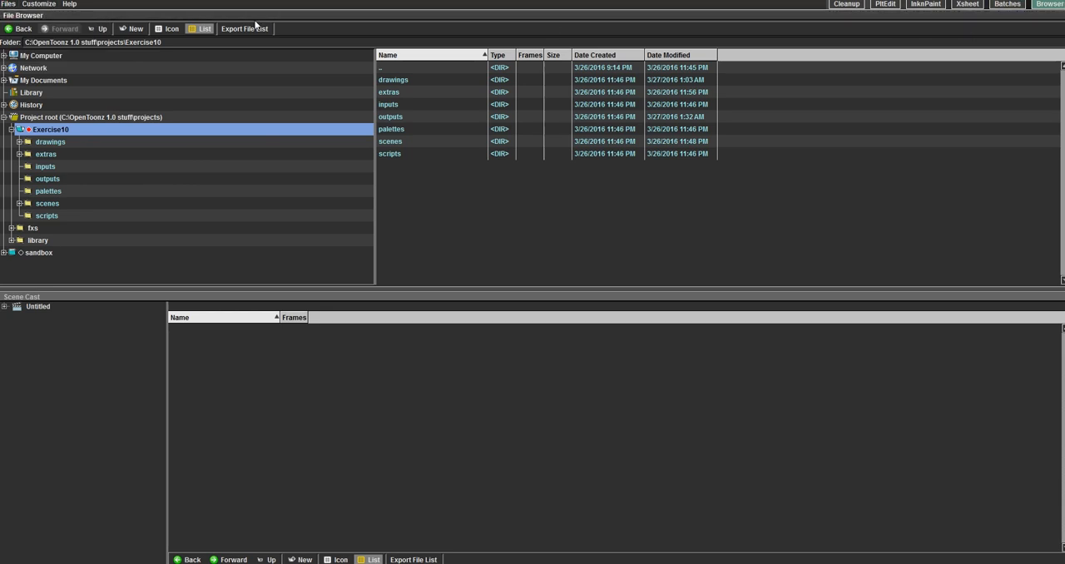
Step: Start a new project in the project root and name it Dans_Project
{"action": "left_click", "coordinate": [9, 4]}
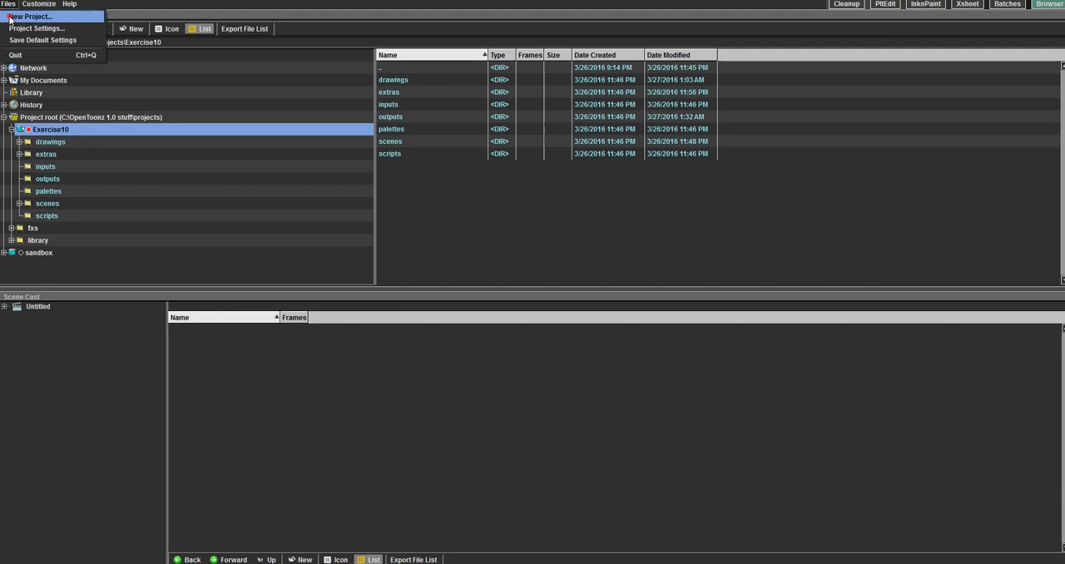
{"action": "left_click", "coordinate": [28, 15]}
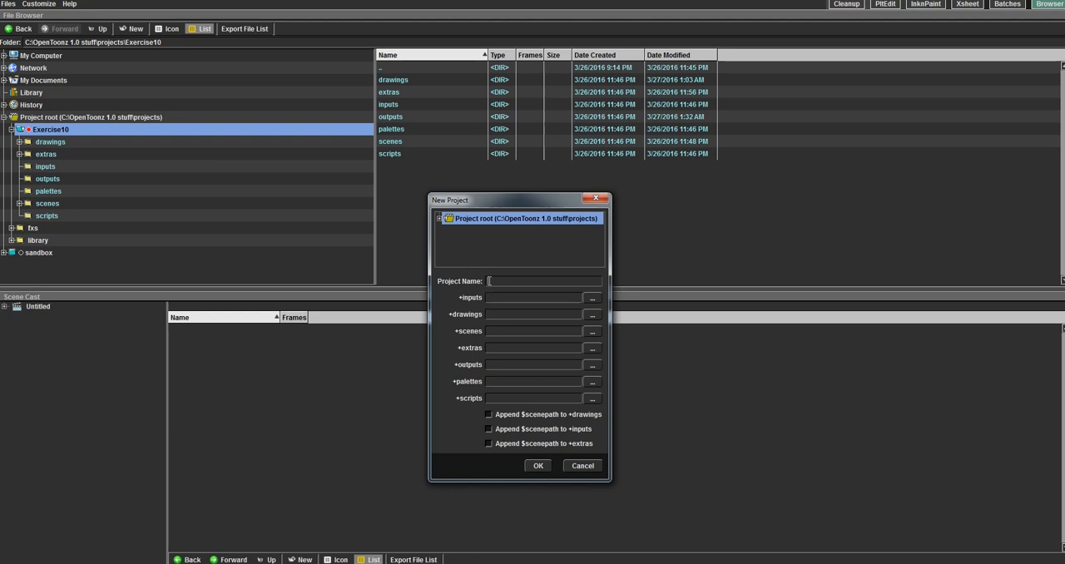
{"action": "type", "text": "Dans_"}
{"action": "type", "text": "P"}
{"action": "type", "text": "roject"}
{"action": "type", "text": "in"}
{"action": "type", "text": "puts"}
Step: Set the new project's first three folder paths to inputs, drawings and scenes
{"action": "key", "text": "Tab"}
{"action": "type", "text": "drawings"}
{"action": "key", "text": "Tab"}
{"action": "type", "text": "scenes"}
{"action": "key", "text": "Tab"}
{"action": "key", "text": "Tab"}
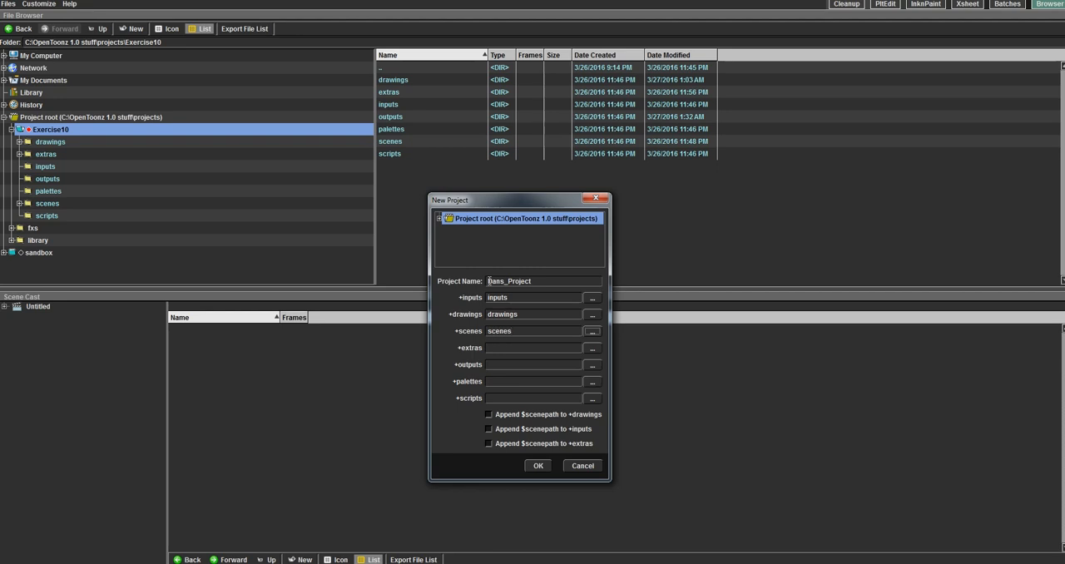
Step: Set the remaining folder paths to extras, outputs, palettes and scripts, and create the project
{"action": "type", "text": "ext"}
{"action": "key", "text": "Tab"}
{"action": "key", "text": "Tab"}
{"action": "type", "text": "outputs"}
{"action": "key", "text": "Tab"}
{"action": "key", "text": "Tab"}
{"action": "type", "text": "palettes"}
{"action": "key", "text": "Tab"}
{"action": "key", "text": "Tab"}
{"action": "type", "text": "scripts"}
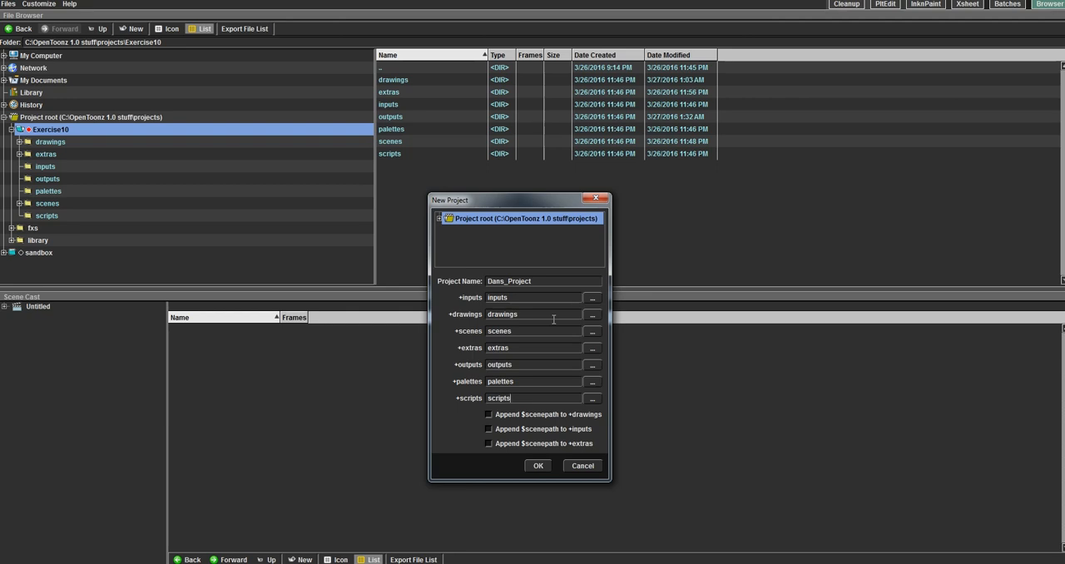
{"action": "left_click", "coordinate": [540, 466]}
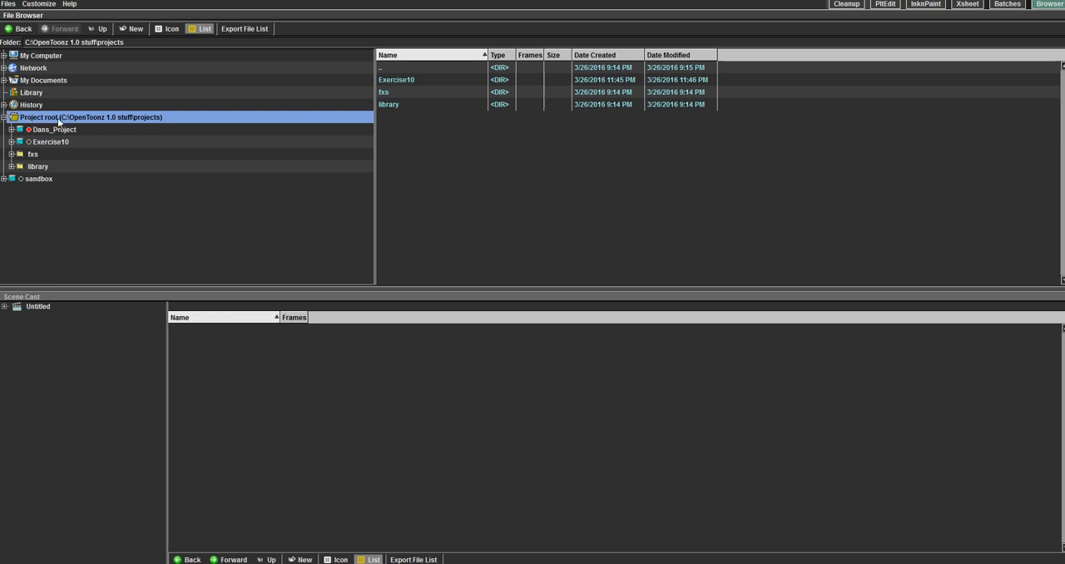
Step: View the Dans_Project folders, and make Exercise10 the current project with its folder tree expanded
{"action": "left_click", "coordinate": [55, 130]}
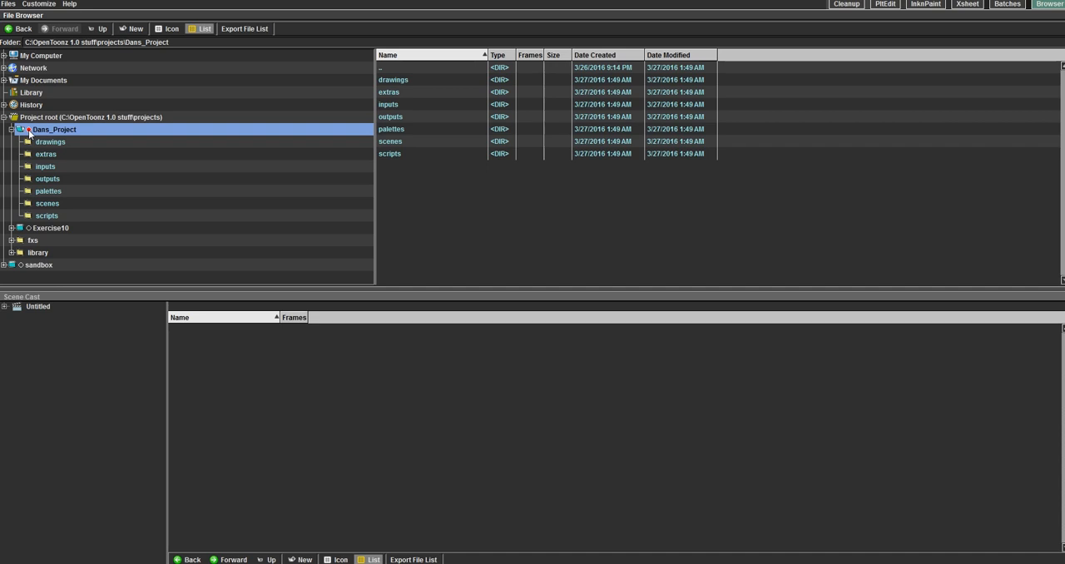
{"action": "left_click", "coordinate": [29, 231]}
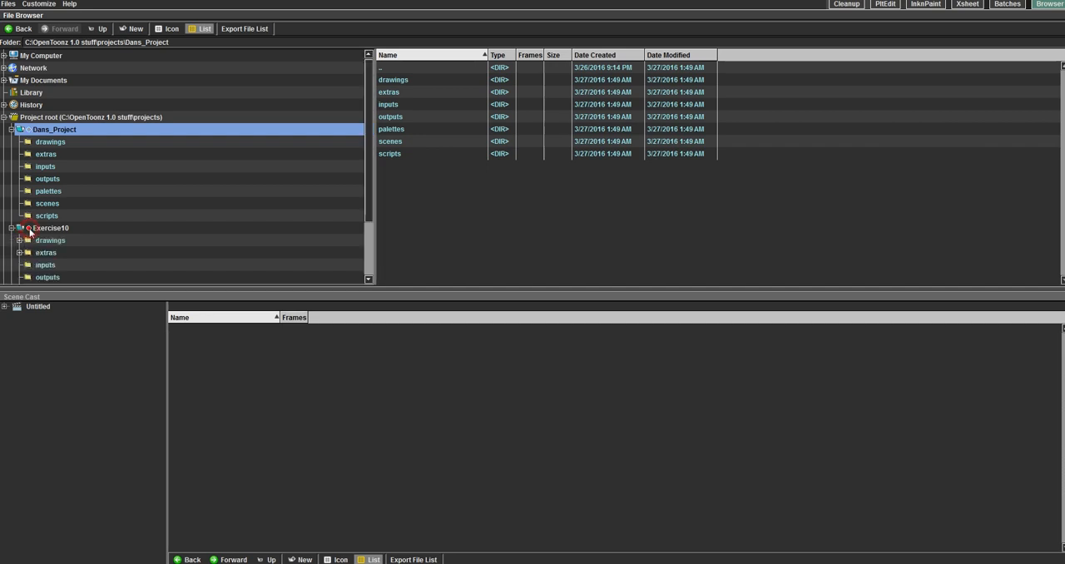
{"action": "left_click", "coordinate": [43, 233]}
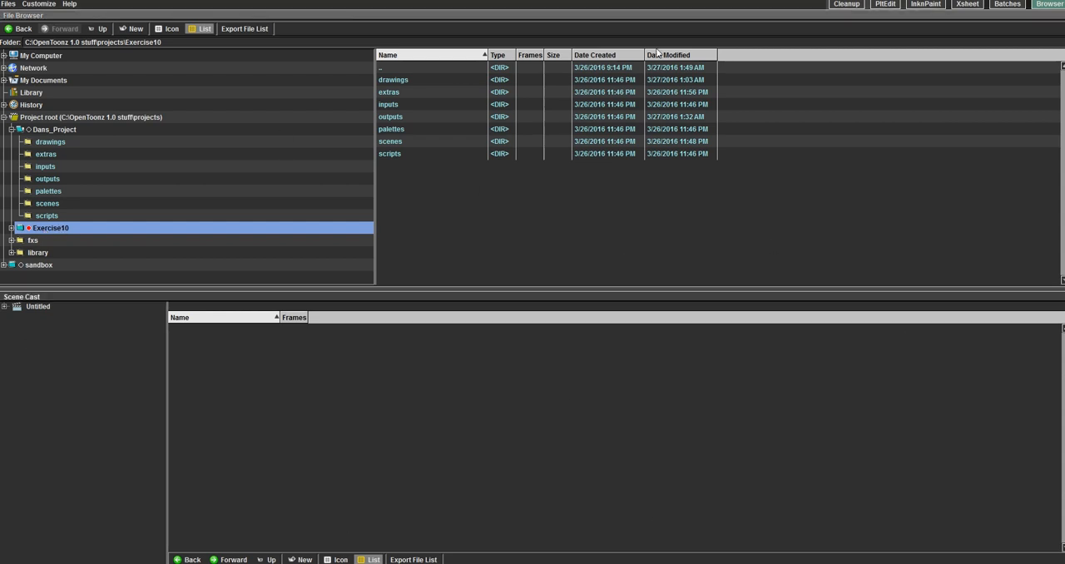
{"action": "left_click", "coordinate": [11, 228]}
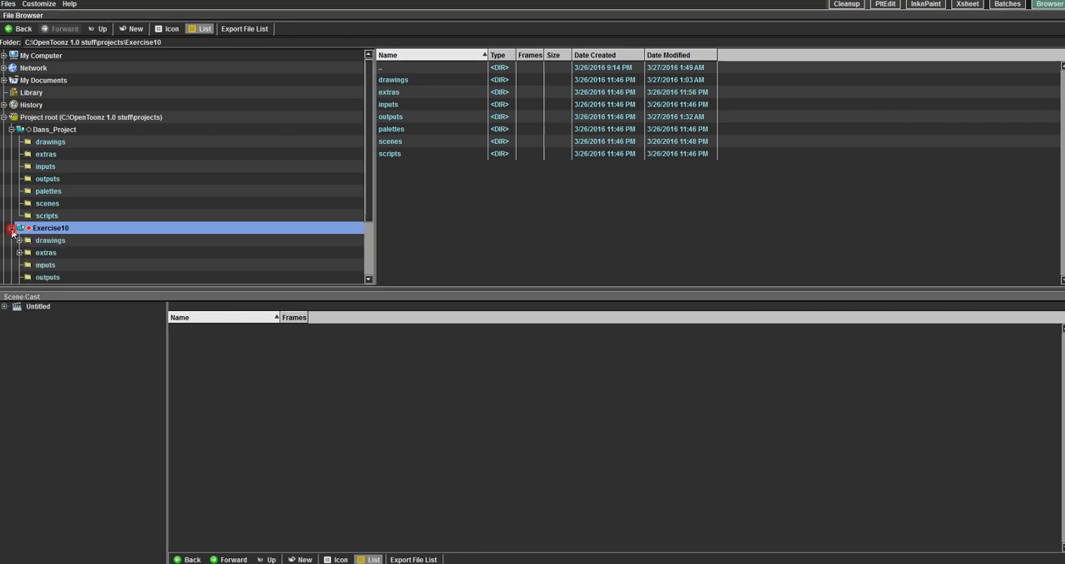
Step: Open the scenes folder of Exercise10 and load Main_Scene.tnz
{"action": "double_click", "coordinate": [389, 143]}
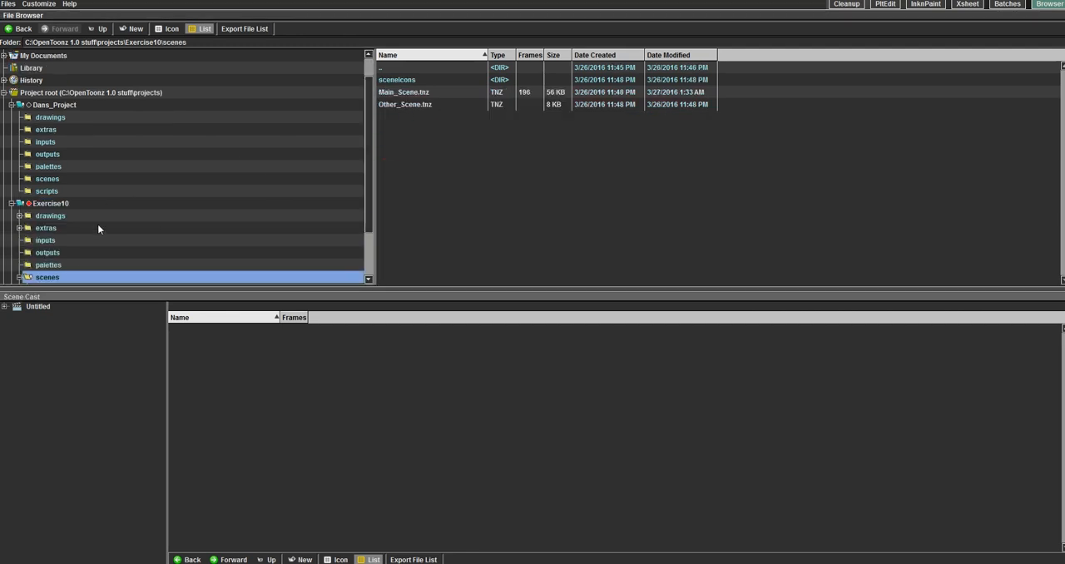
{"action": "scroll", "coordinate": [75, 248], "scroll_direction": "down", "scroll_amount": 2}
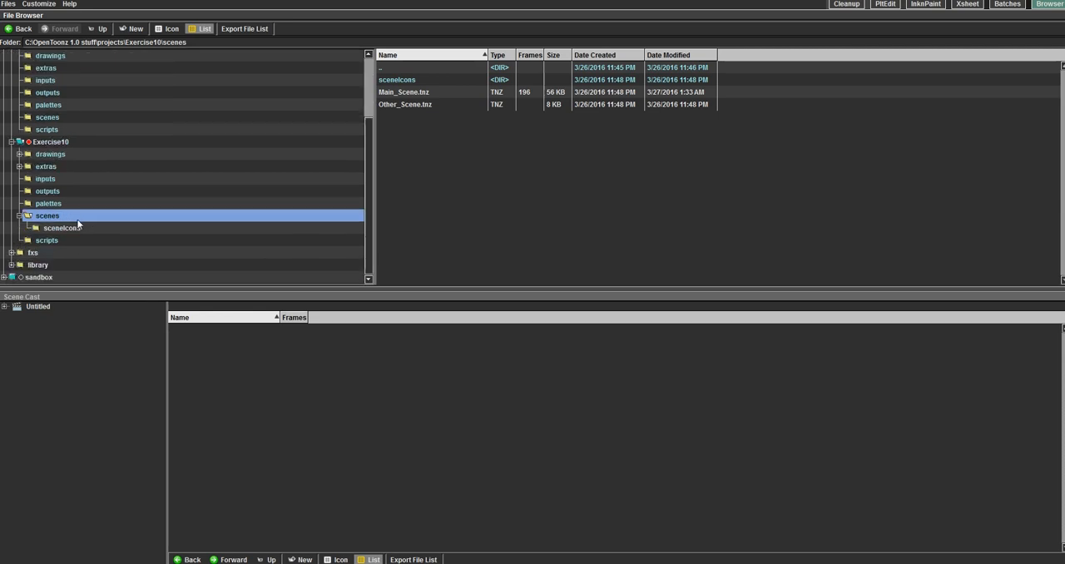
{"action": "left_click", "coordinate": [409, 94]}
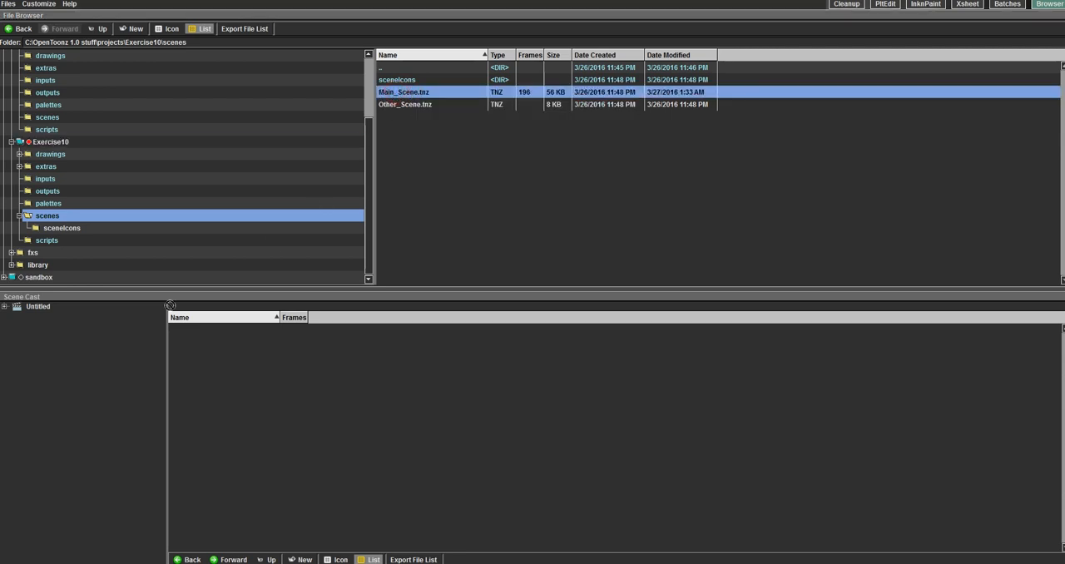
{"action": "left_click_drag", "start_coordinate": [397, 93], "coordinate": [48, 309]}
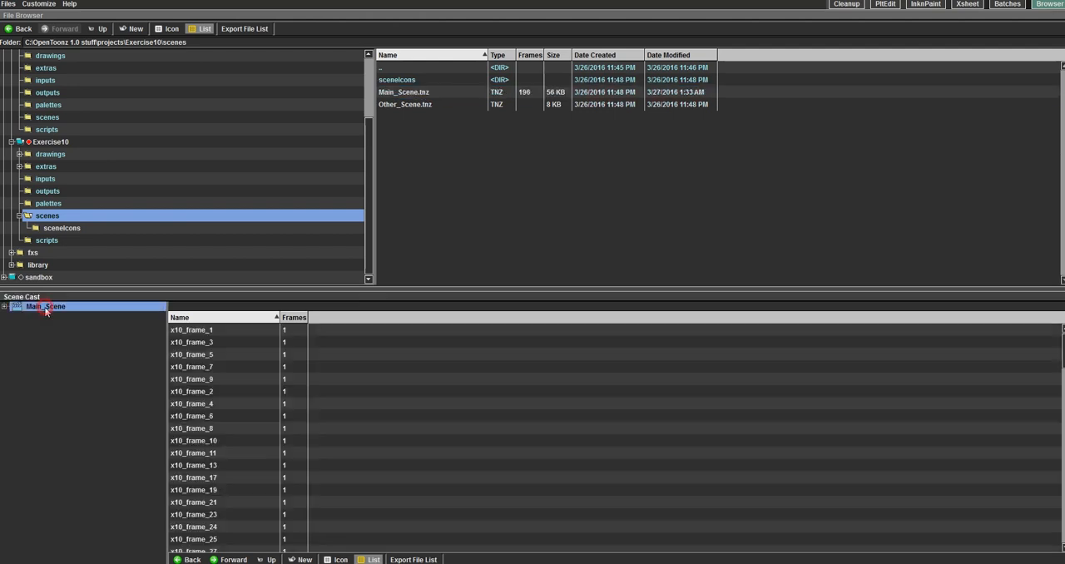
Step: Expand Main_Scene in the Scene Cast and examine the contents of its Cast and Audio folders
{"action": "double_click", "coordinate": [48, 313]}
{"action": "left_click", "coordinate": [32, 317]}
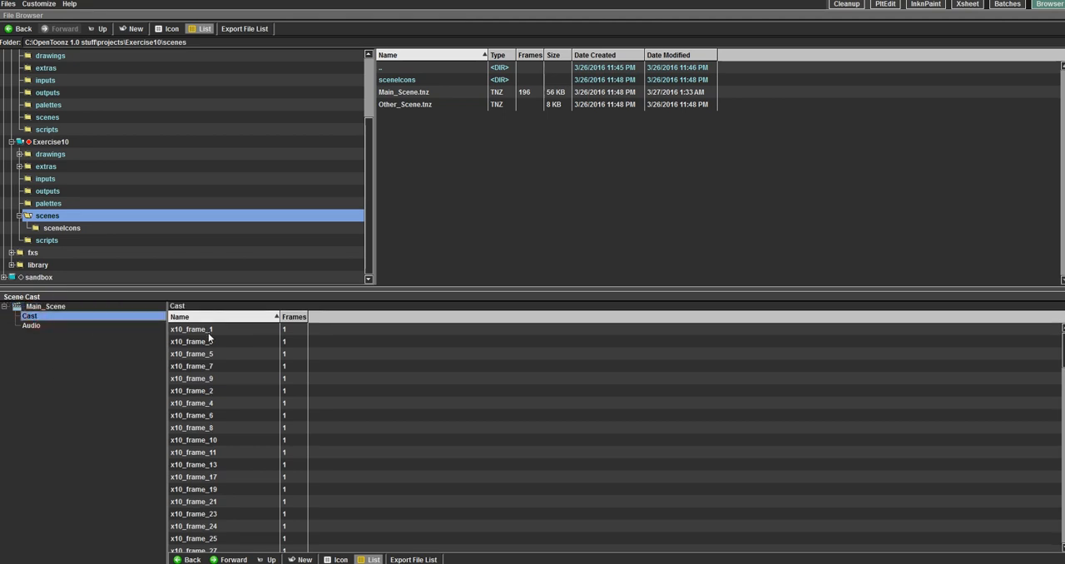
{"action": "scroll", "coordinate": [221, 389], "scroll_direction": "down", "scroll_amount": 4}
{"action": "scroll", "coordinate": [223, 389], "scroll_direction": "up", "scroll_amount": 4}
{"action": "left_click", "coordinate": [60, 327]}
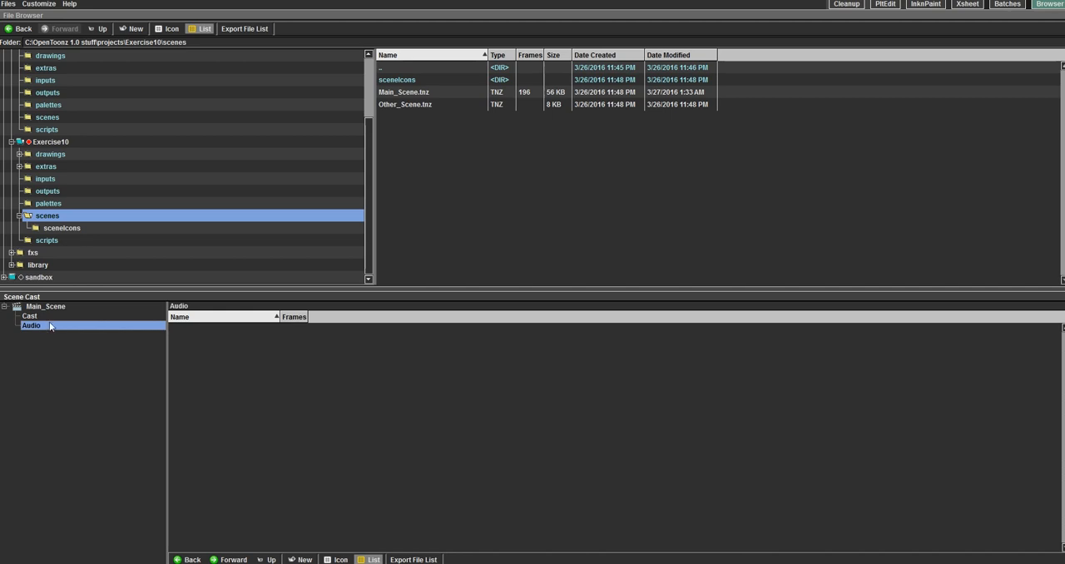
{"action": "left_click", "coordinate": [35, 318]}
{"action": "left_click", "coordinate": [40, 307]}
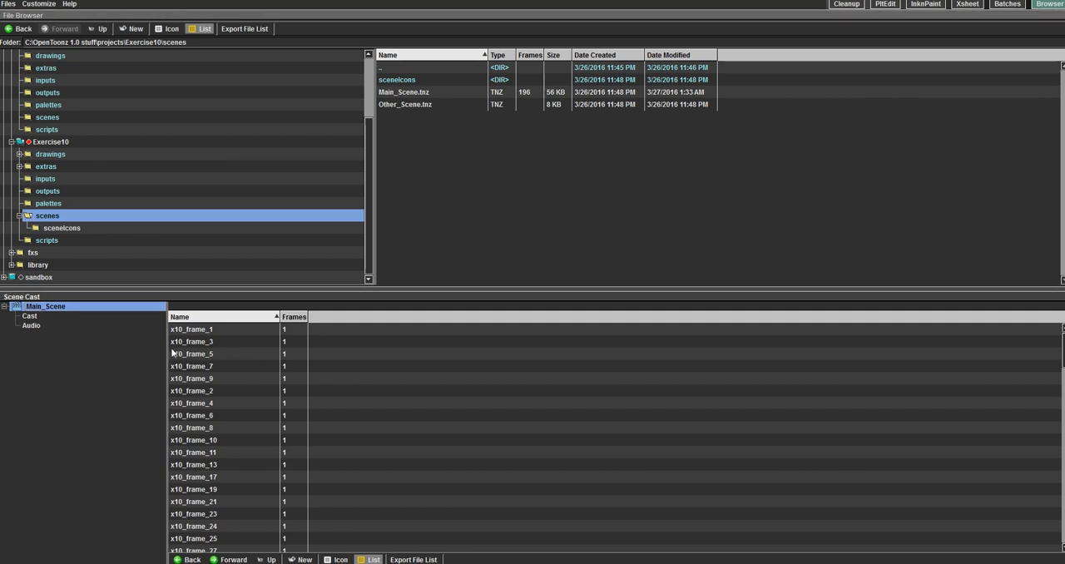
Step: Switch to the Cleanup room and look over the kitchen background drawing and the scanning commands
{"action": "left_click", "coordinate": [846, 4]}
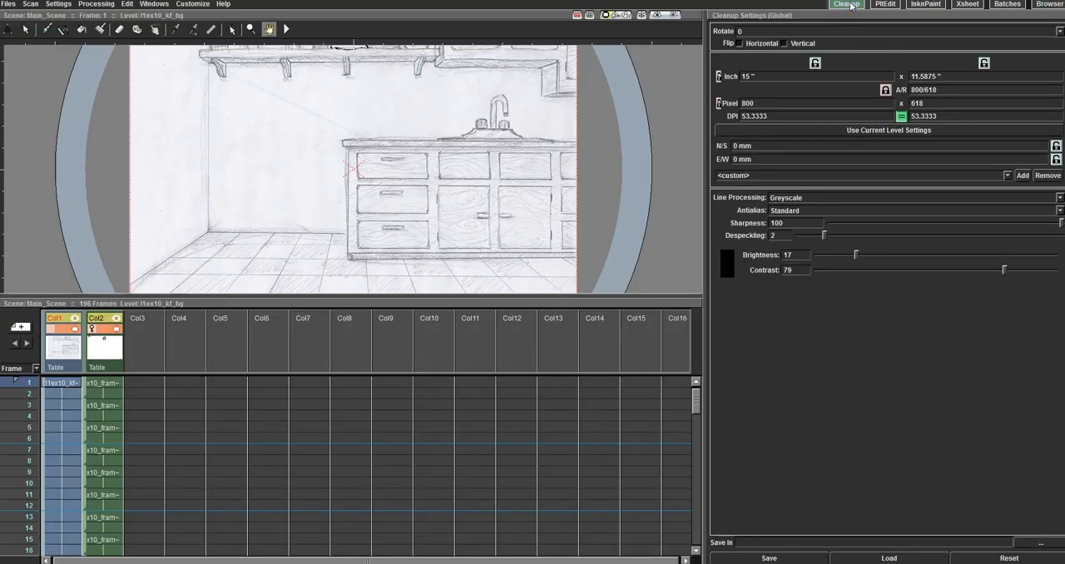
{"action": "scroll", "coordinate": [150, 162], "scroll_direction": "up", "scroll_amount": 1}
{"action": "scroll", "coordinate": [159, 160], "scroll_direction": "down", "scroll_amount": 3}
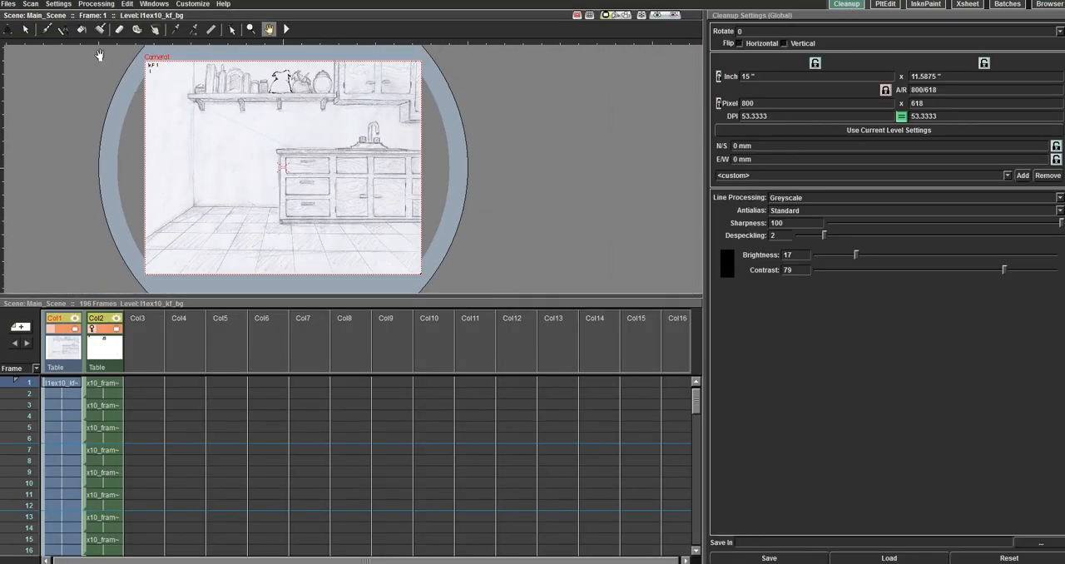
{"action": "left_click", "coordinate": [33, 5]}
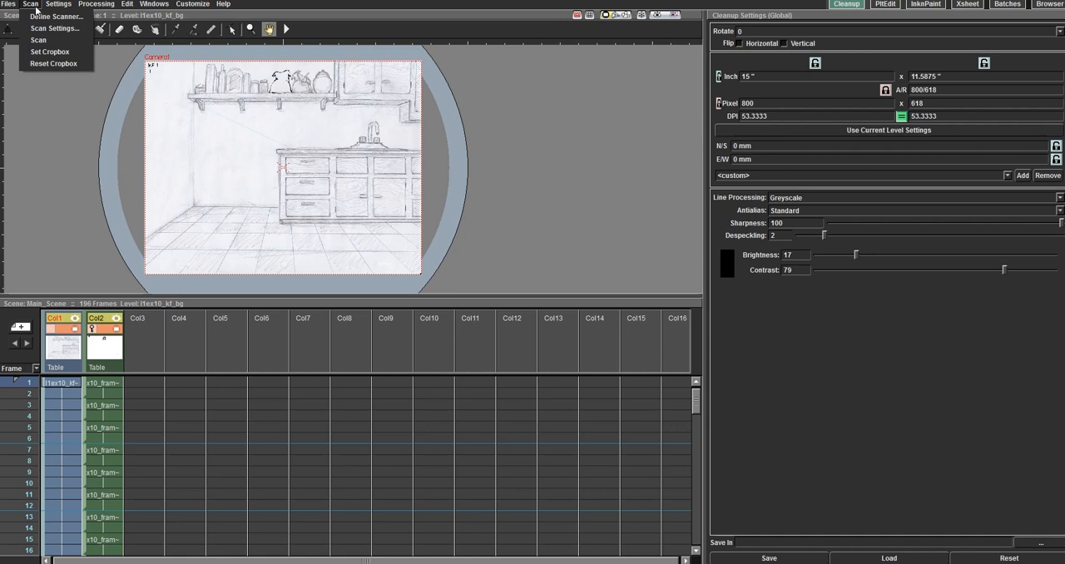
{"action": "left_click", "coordinate": [36, 9]}
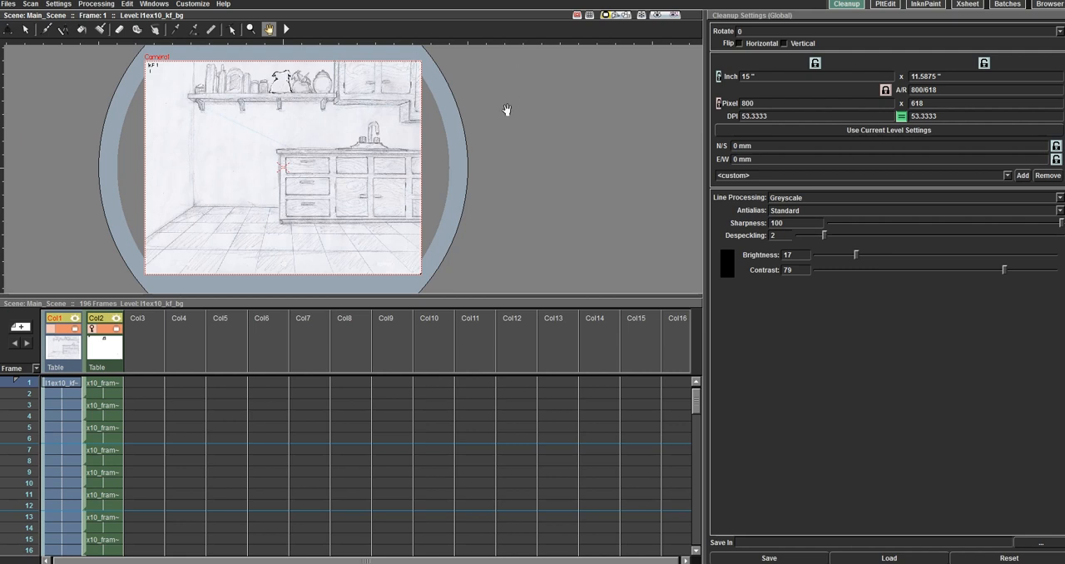
Step: Look at the kitchen background drawing and palettes in the PltEdit and InknPaint rooms
{"action": "left_click", "coordinate": [886, 5]}
{"action": "scroll", "coordinate": [651, 208], "scroll_direction": "down", "scroll_amount": 2}
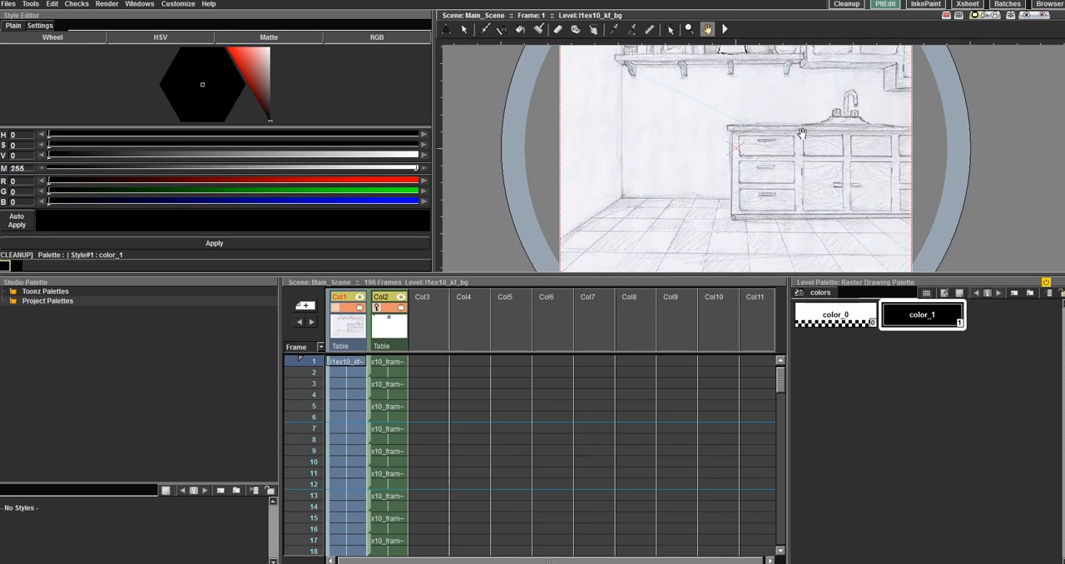
{"action": "scroll", "coordinate": [801, 133], "scroll_direction": "down", "scroll_amount": 2}
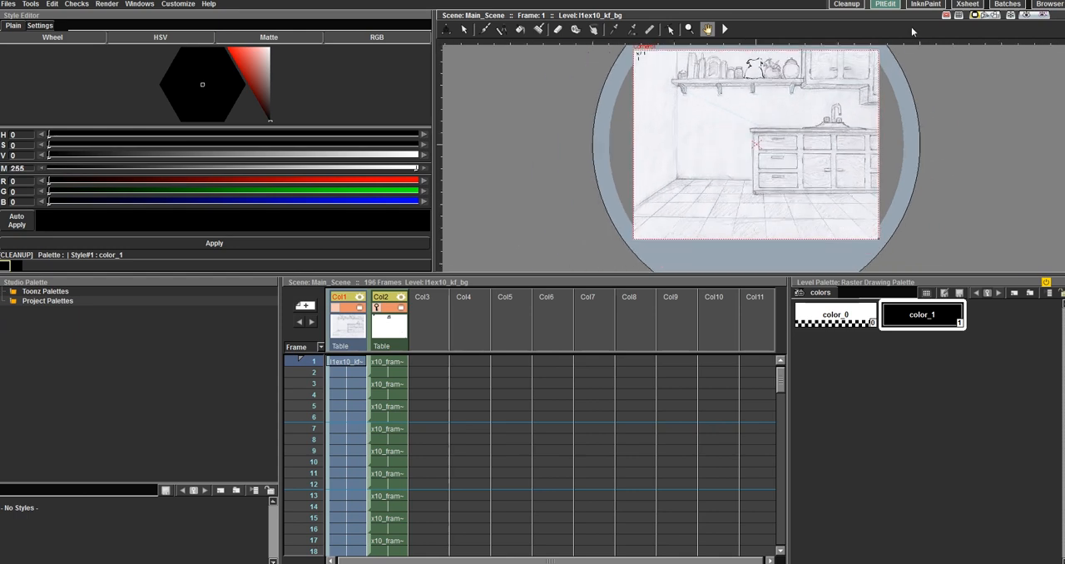
{"action": "left_click", "coordinate": [924, 5]}
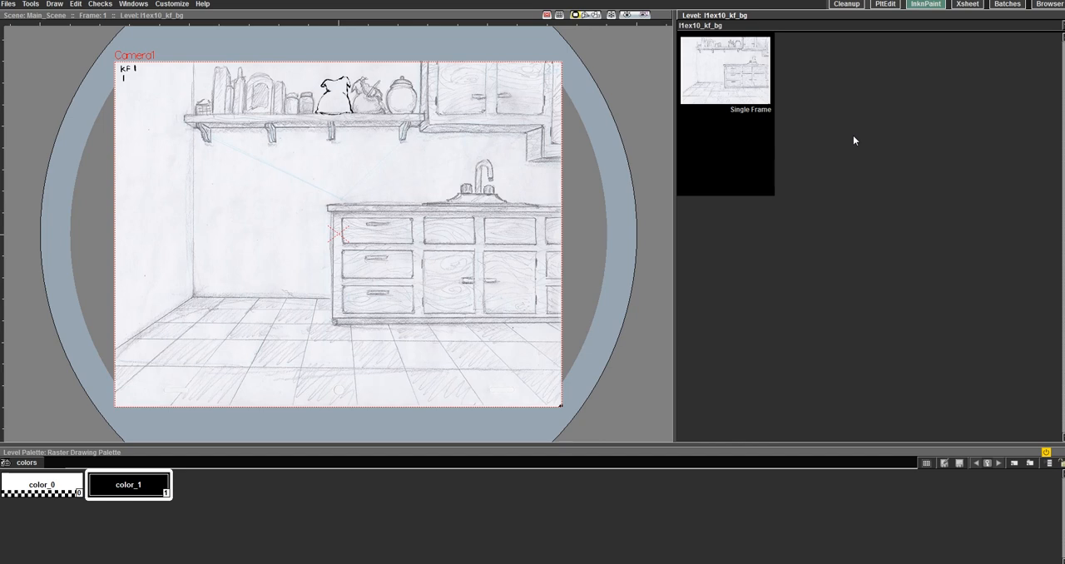
Step: Open the Xsheet room, examine the frame columns down to the scene's end, and select frame 1 of Col1
{"action": "left_click", "coordinate": [966, 5]}
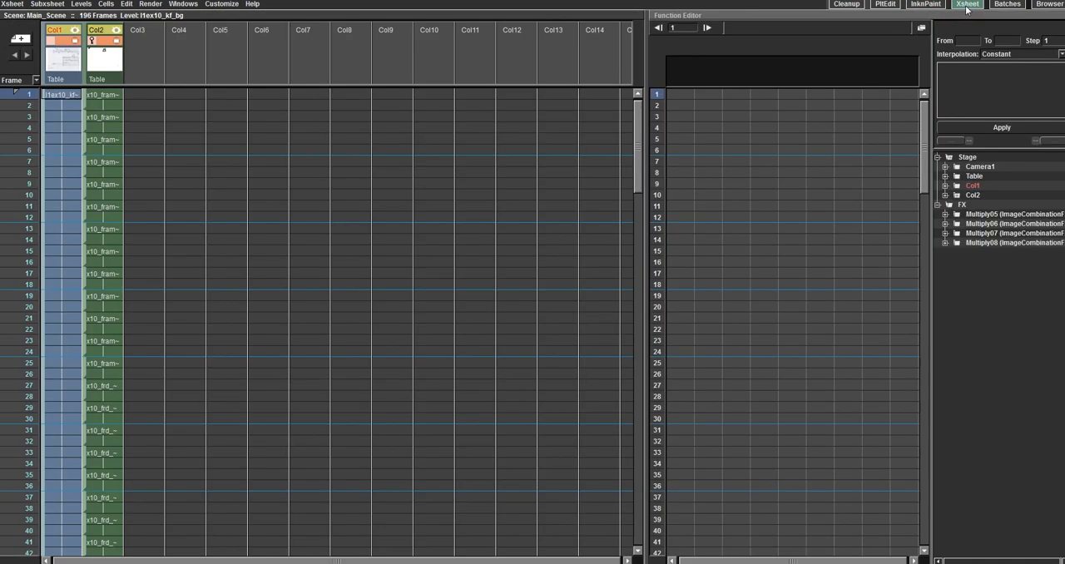
{"action": "left_click", "coordinate": [282, 557]}
{"action": "left_click_drag", "start_coordinate": [638, 117], "coordinate": [646, 492]}
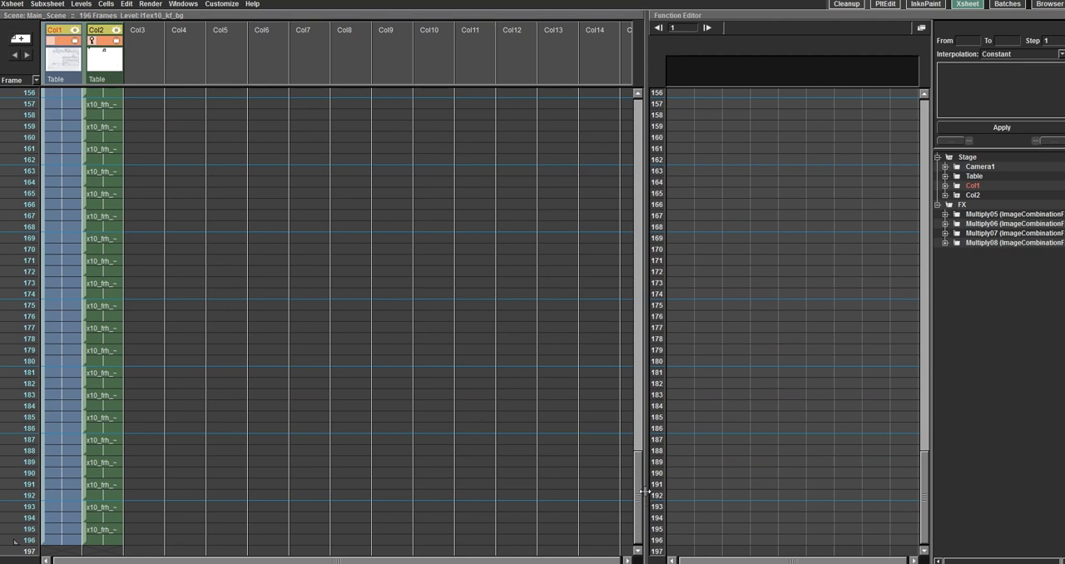
{"action": "left_click", "coordinate": [632, 485]}
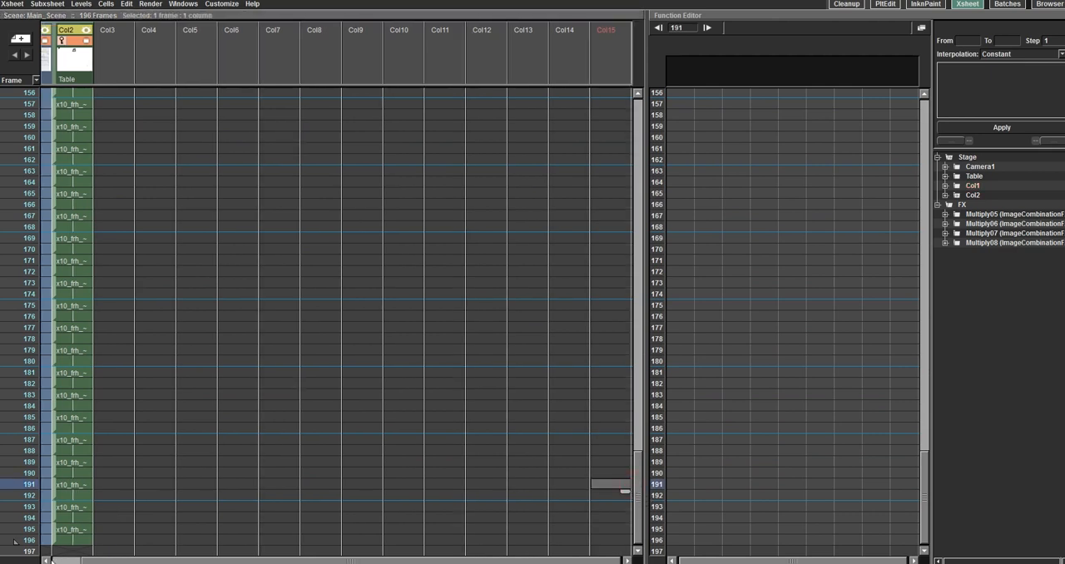
{"action": "left_click", "coordinate": [62, 560]}
{"action": "left_click_drag", "start_coordinate": [637, 462], "coordinate": [643, 82]}
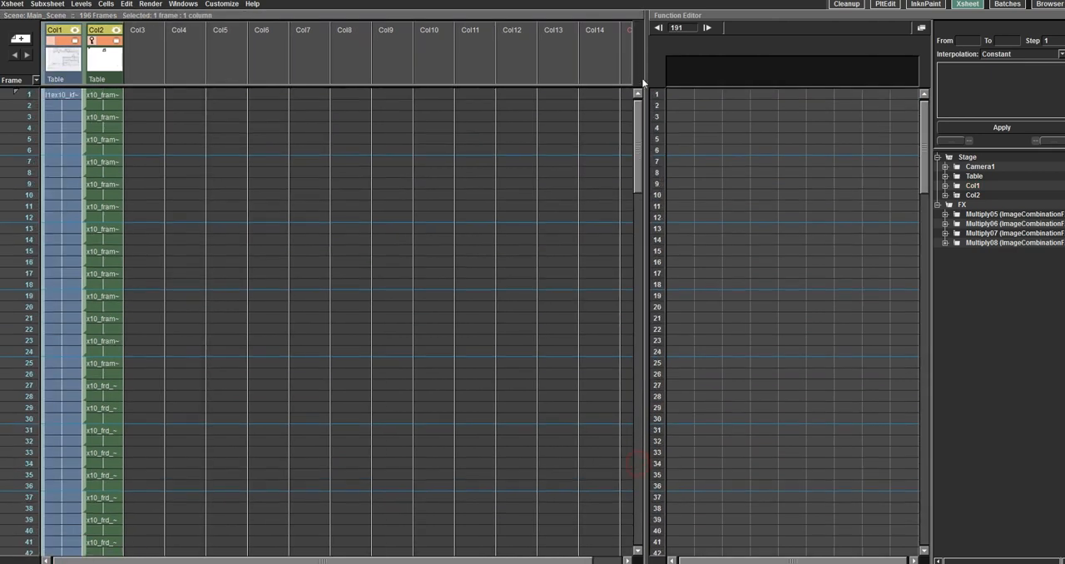
{"action": "left_click", "coordinate": [67, 97]}
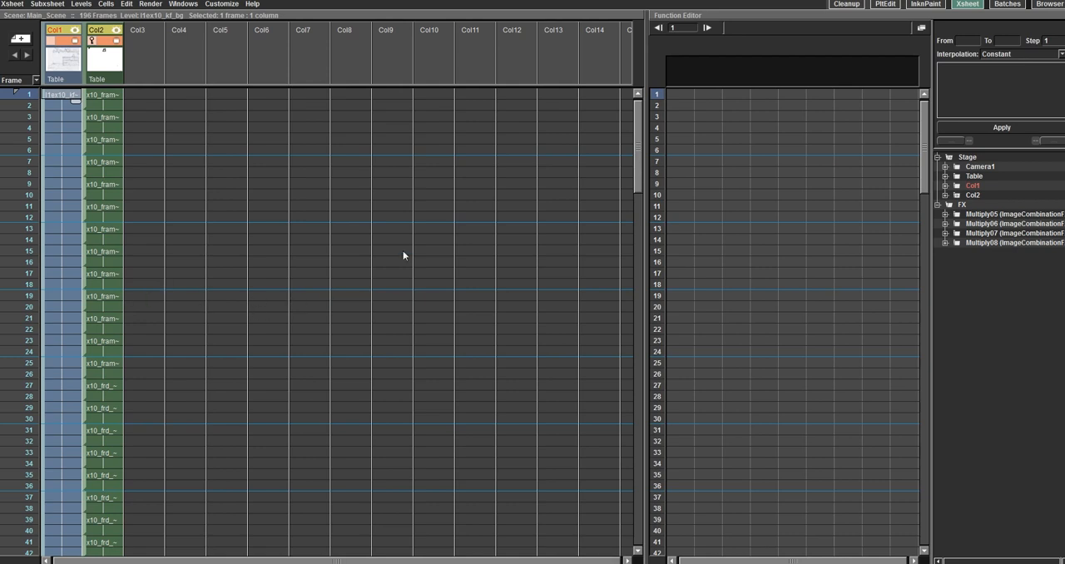
Step: Switch to the Cleanup room and hide the Col2 drawings from the camera view
{"action": "left_click", "coordinate": [845, 4]}
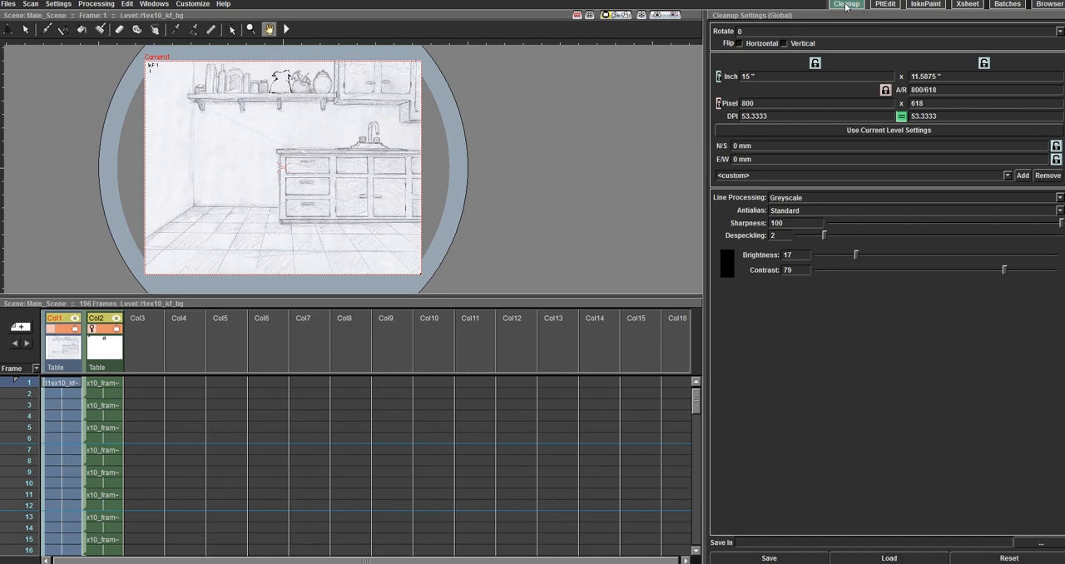
{"action": "left_click_drag", "start_coordinate": [389, 295], "coordinate": [422, 176]}
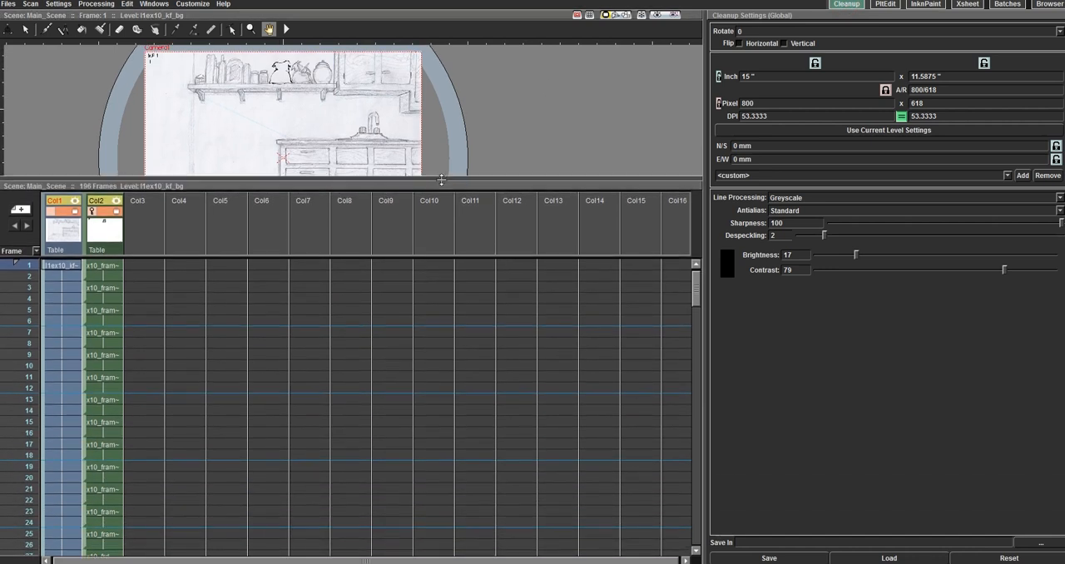
{"action": "left_click", "coordinate": [65, 265]}
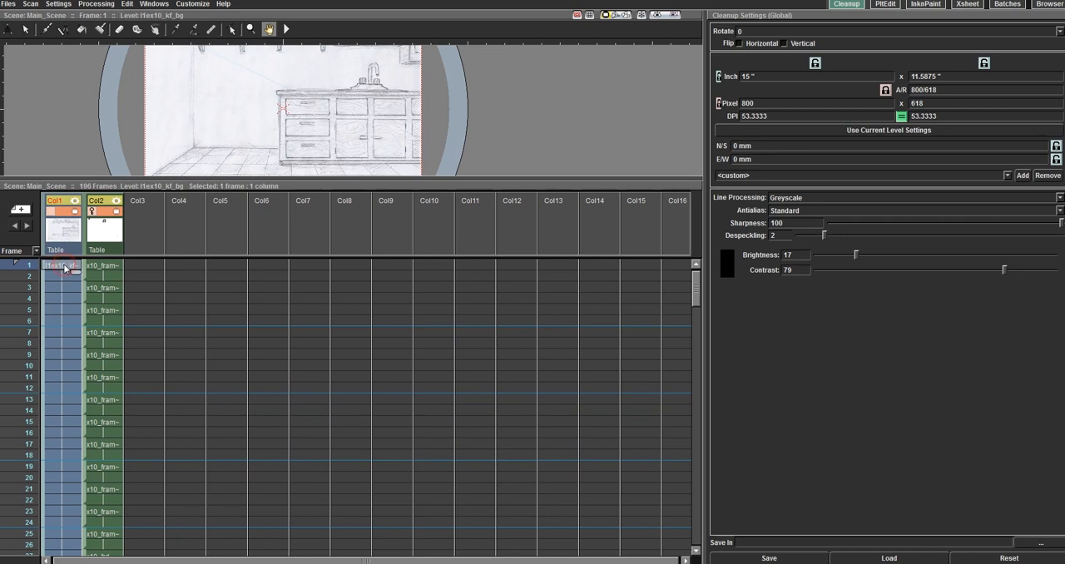
{"action": "left_click", "coordinate": [115, 212]}
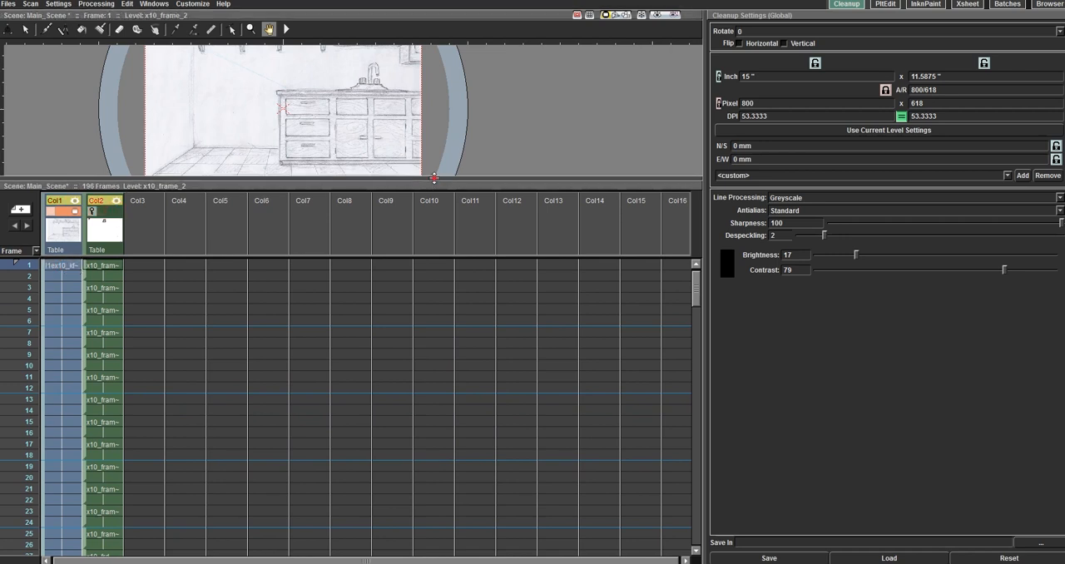
Step: Enlarge the viewer and centre the kitchen background drawing in it for a closer look
{"action": "left_click_drag", "start_coordinate": [435, 178], "coordinate": [434, 389]}
{"action": "left_click_drag", "start_coordinate": [235, 185], "coordinate": [397, 190]}
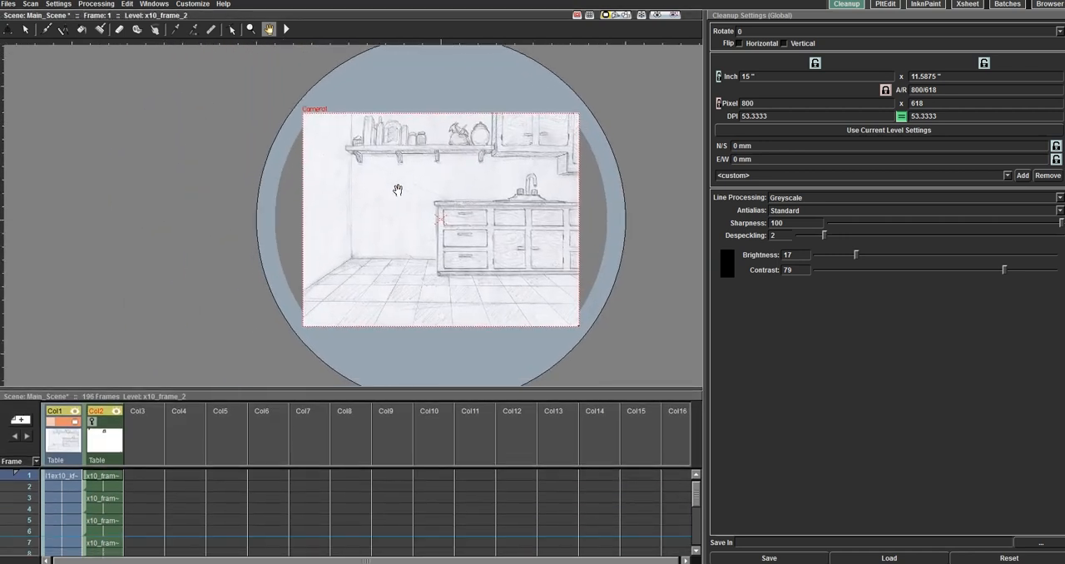
{"action": "scroll", "coordinate": [398, 190], "scroll_direction": "up", "scroll_amount": 3}
{"action": "scroll", "coordinate": [508, 193], "scroll_direction": "down", "scroll_amount": 2}
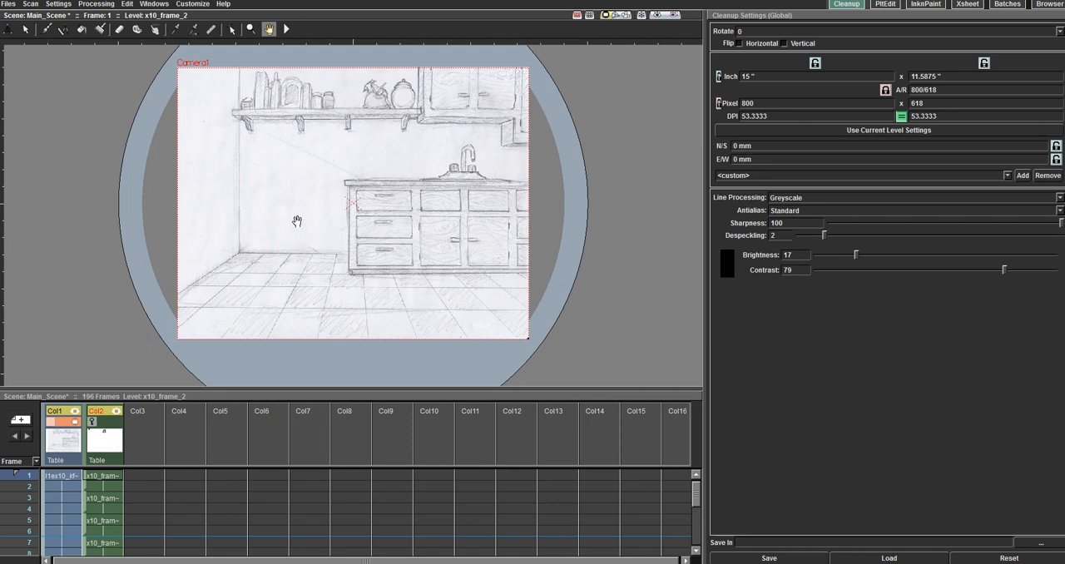
{"action": "left_click_drag", "start_coordinate": [142, 388], "coordinate": [163, 338]}
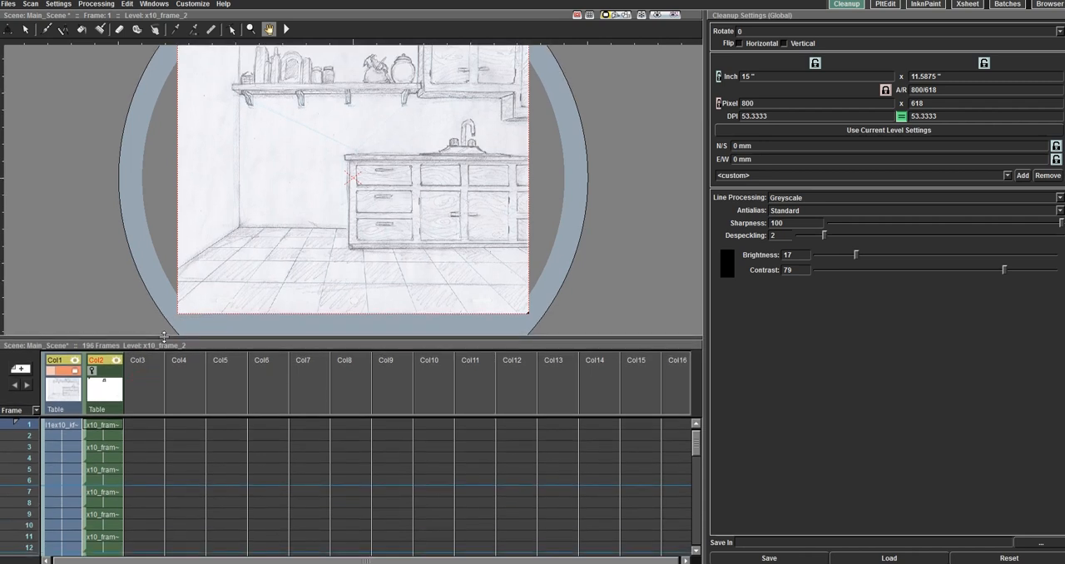
{"action": "left_click_drag", "start_coordinate": [359, 258], "coordinate": [356, 277]}
{"action": "left_click_drag", "start_coordinate": [360, 267], "coordinate": [362, 263]}
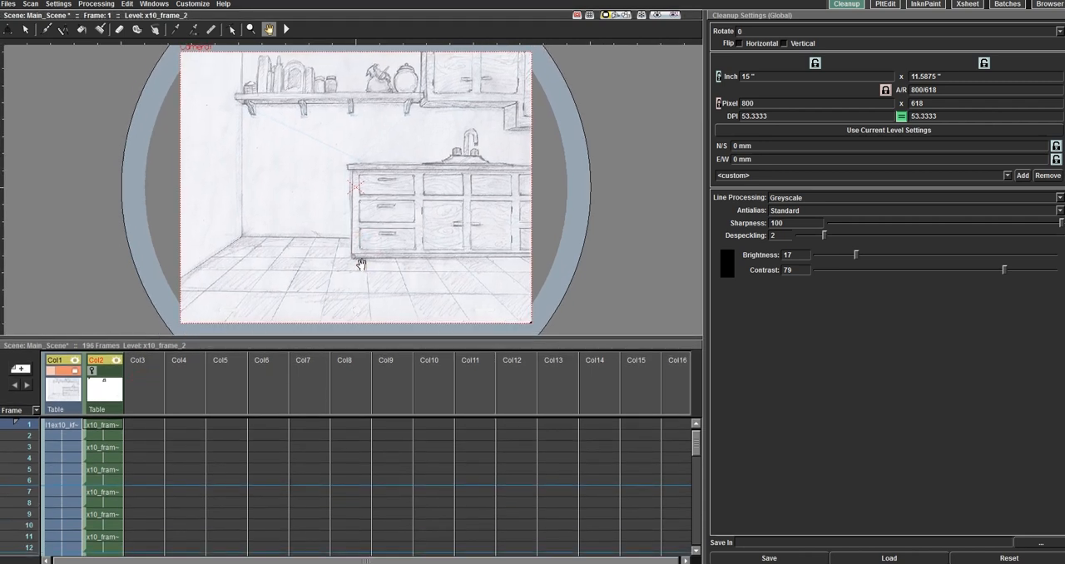
Step: Select frame 1 of Col2 and look through the column's frames down to the end of the scene
{"action": "left_click", "coordinate": [104, 431]}
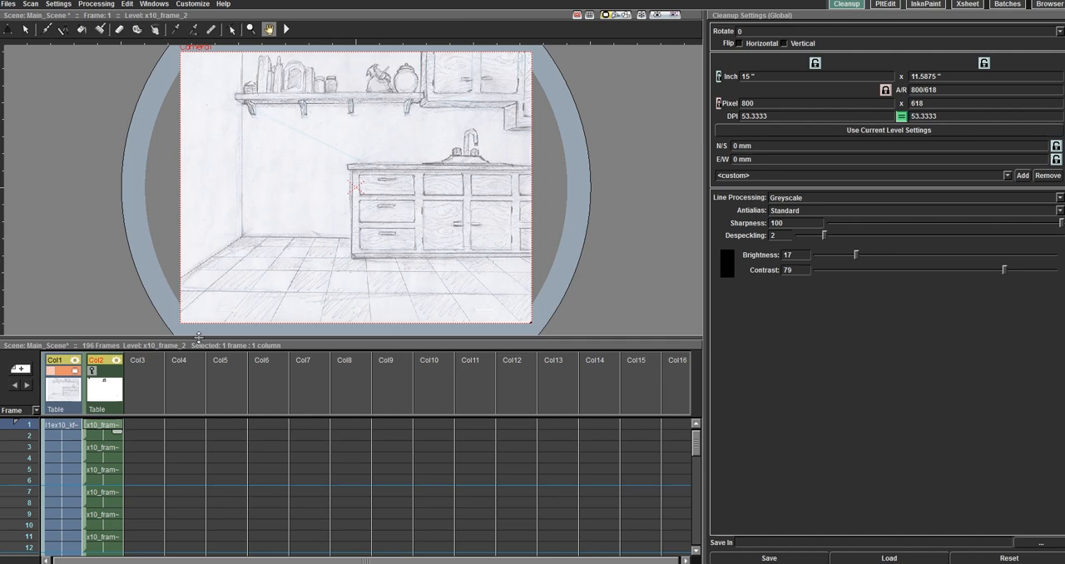
{"action": "left_click_drag", "start_coordinate": [198, 336], "coordinate": [197, 158]}
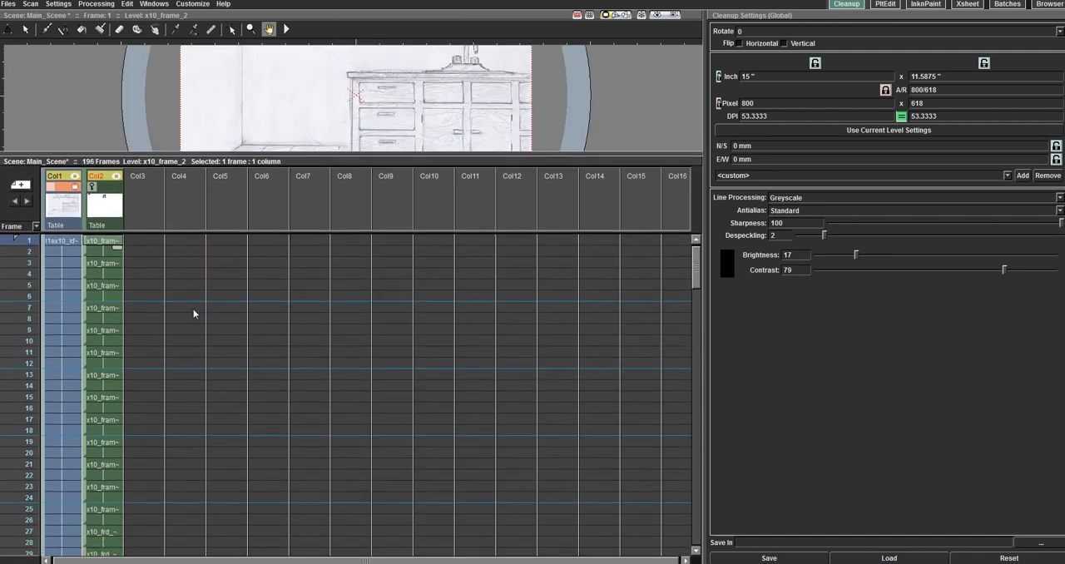
{"action": "scroll", "coordinate": [193, 316], "scroll_direction": "down", "scroll_amount": 5}
{"action": "scroll", "coordinate": [194, 349], "scroll_direction": "down", "scroll_amount": 4}
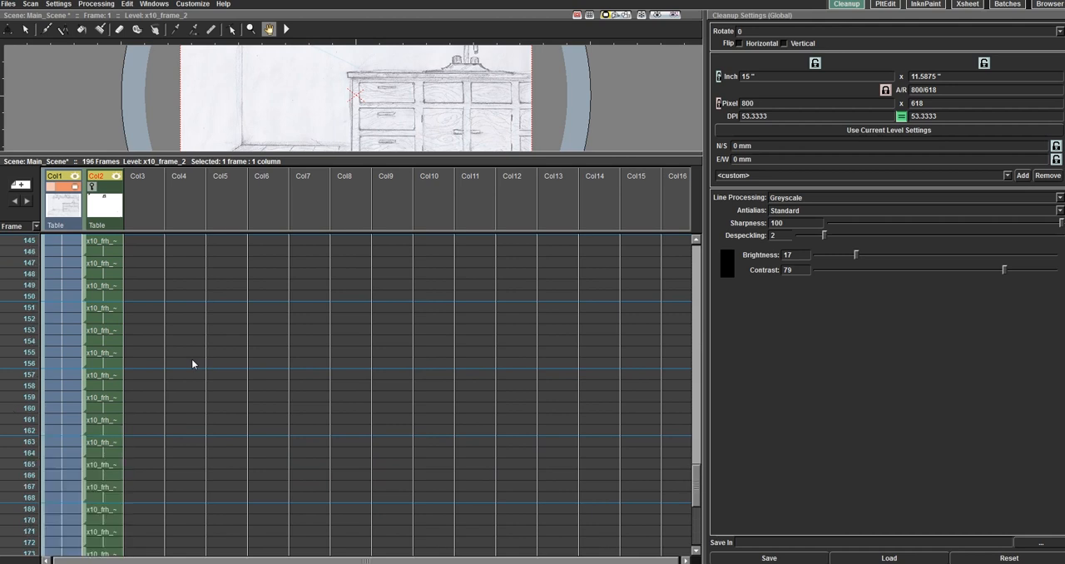
{"action": "scroll", "coordinate": [197, 404], "scroll_direction": "down", "scroll_amount": 5}
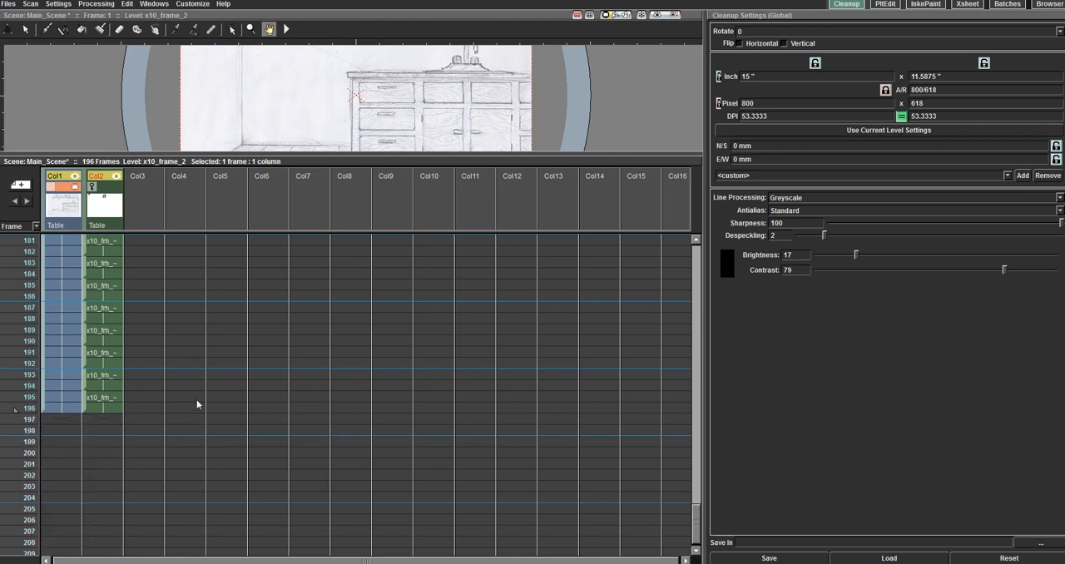
{"action": "scroll", "coordinate": [196, 400], "scroll_direction": "up", "scroll_amount": 8}
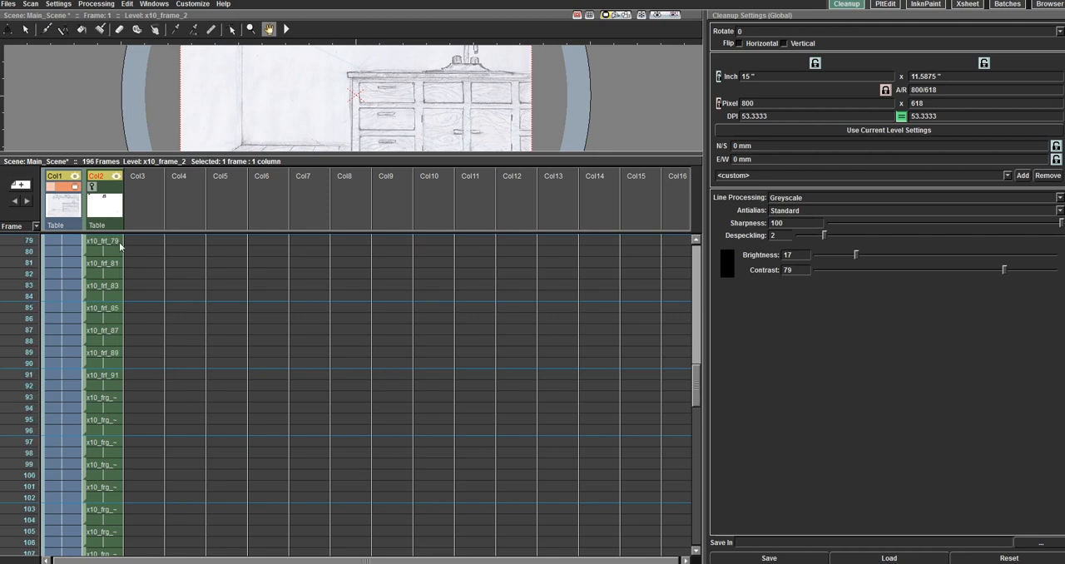
{"action": "scroll", "coordinate": [170, 326], "scroll_direction": "up", "scroll_amount": 6}
{"action": "scroll", "coordinate": [166, 353], "scroll_direction": "up", "scroll_amount": 1}
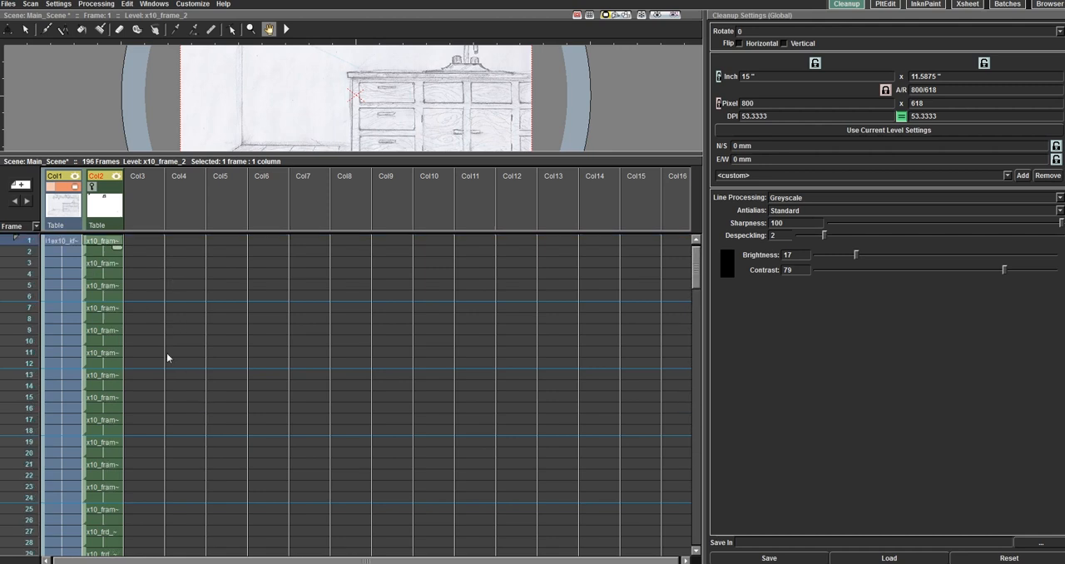
{"action": "left_click_drag", "start_coordinate": [282, 155], "coordinate": [283, 393]}
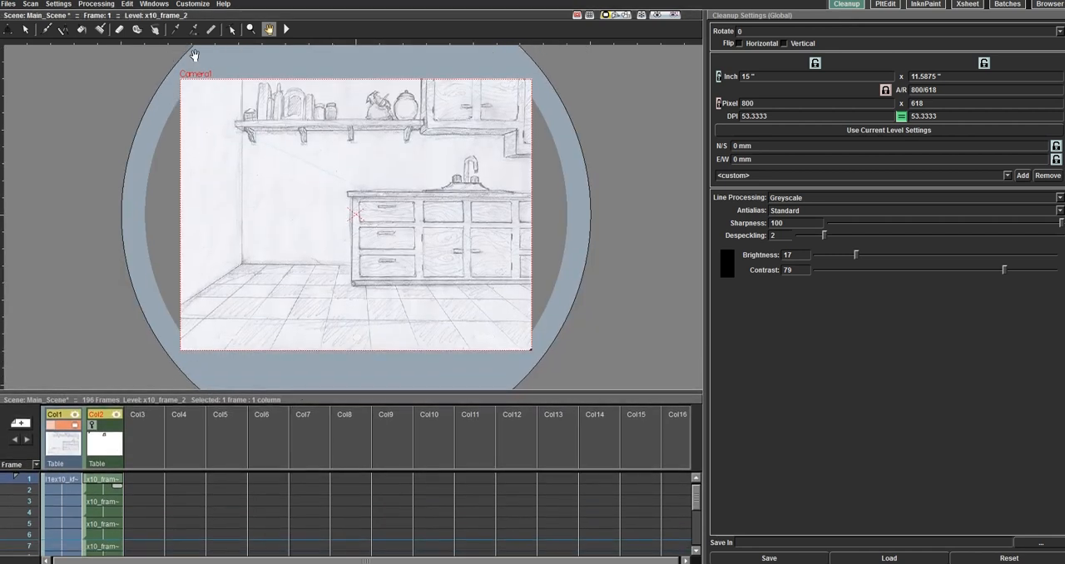
Step: Show the Col2 drawings in the camera view again and choose Greyscale line processing
{"action": "left_click", "coordinate": [106, 425]}
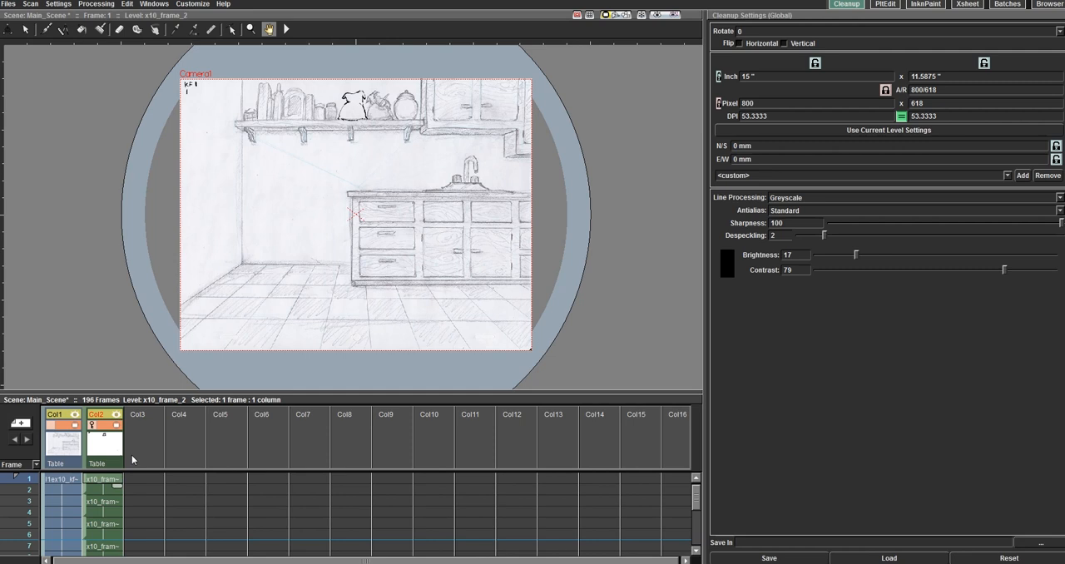
{"action": "left_click", "coordinate": [811, 198]}
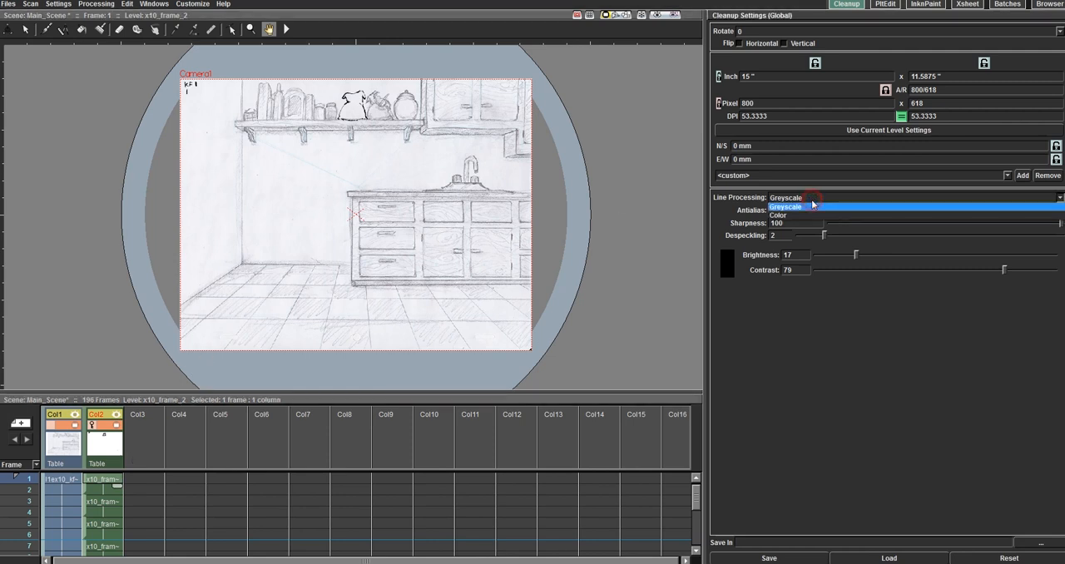
{"action": "left_click", "coordinate": [812, 206]}
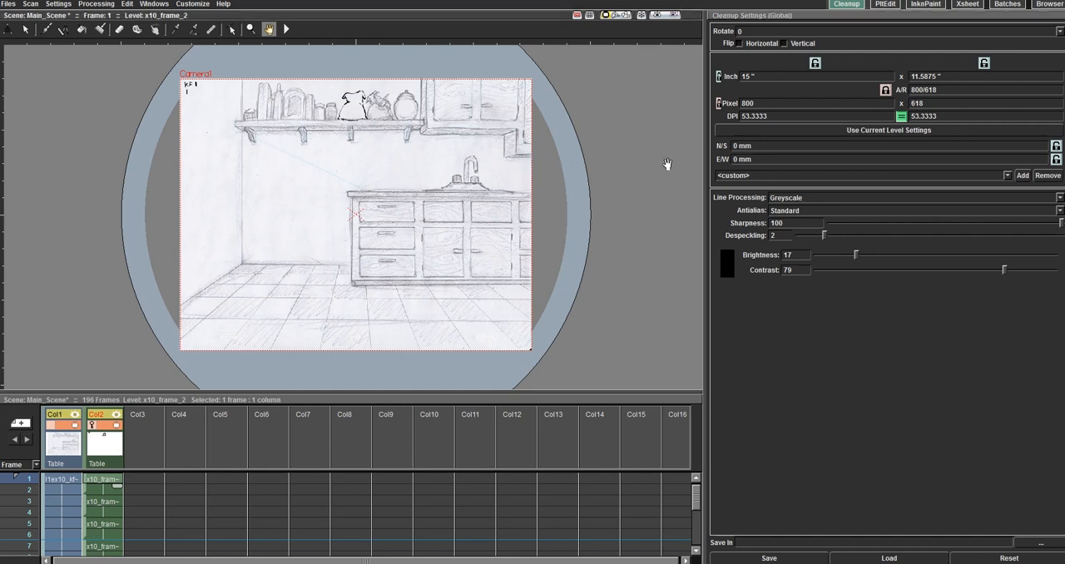
Step: Turn on the cleanup preview for the kitchen background in frame 1 of Col1
{"action": "mouse_move", "coordinate": [163, 391]}
{"action": "left_mouse_down"}
{"action": "mouse_move", "coordinate": [163, 305]}
{"action": "mouse_move", "coordinate": [164, 400]}
{"action": "left_mouse_up"}
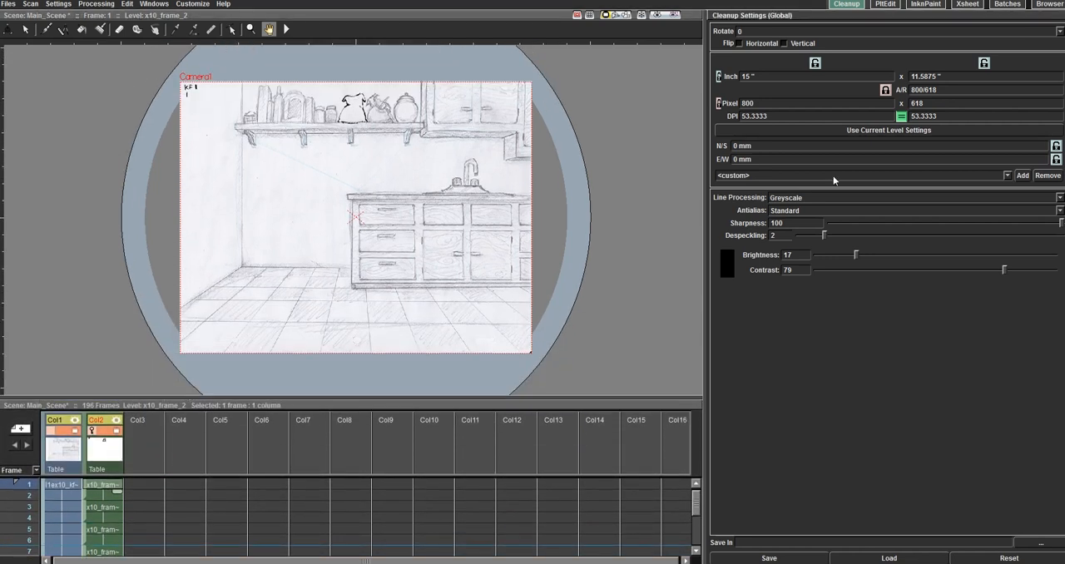
{"action": "left_click", "coordinate": [66, 486]}
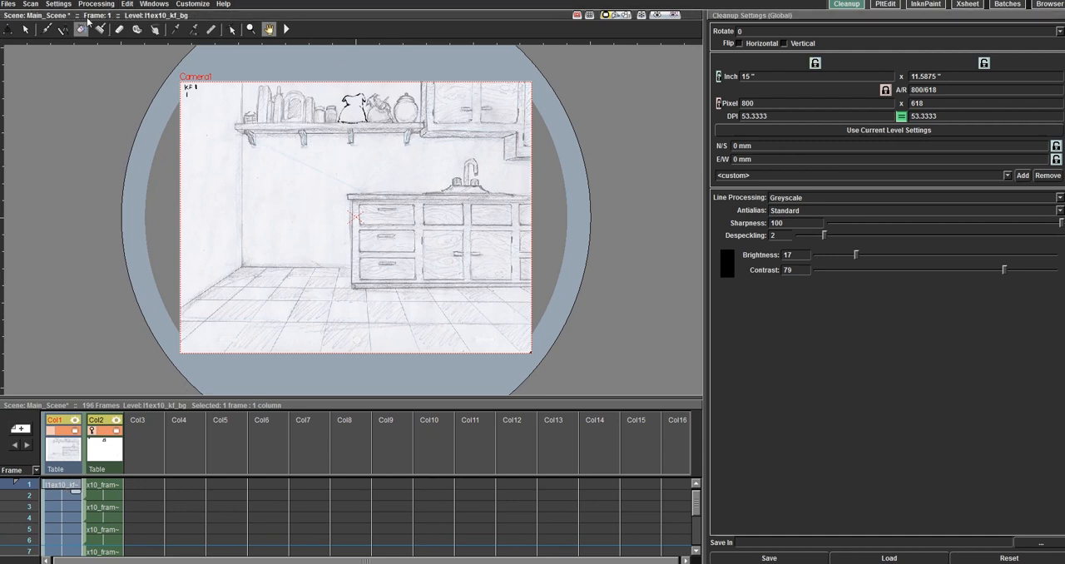
{"action": "left_click", "coordinate": [108, 5]}
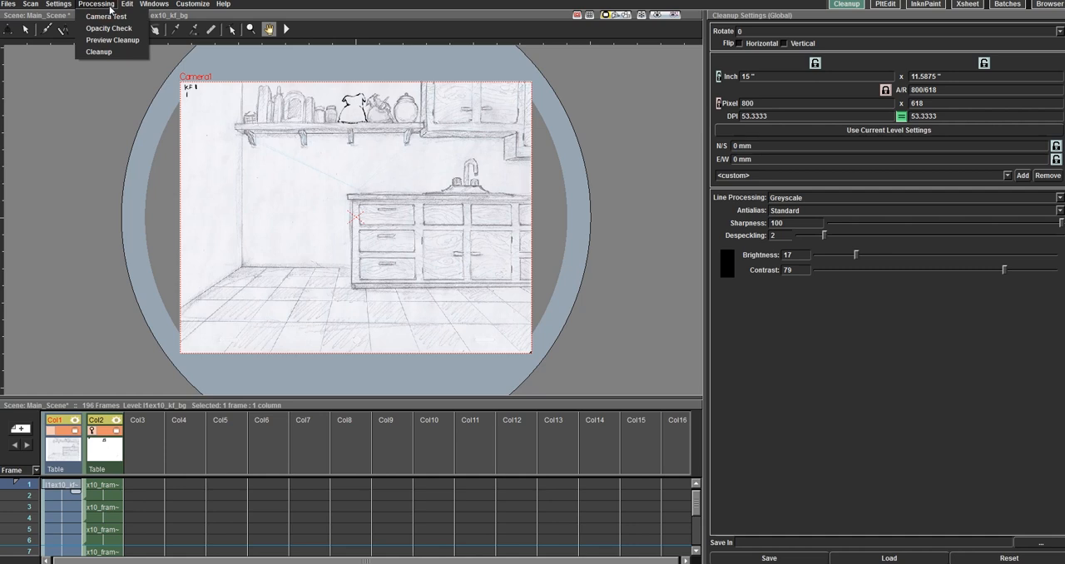
{"action": "left_click", "coordinate": [108, 40]}
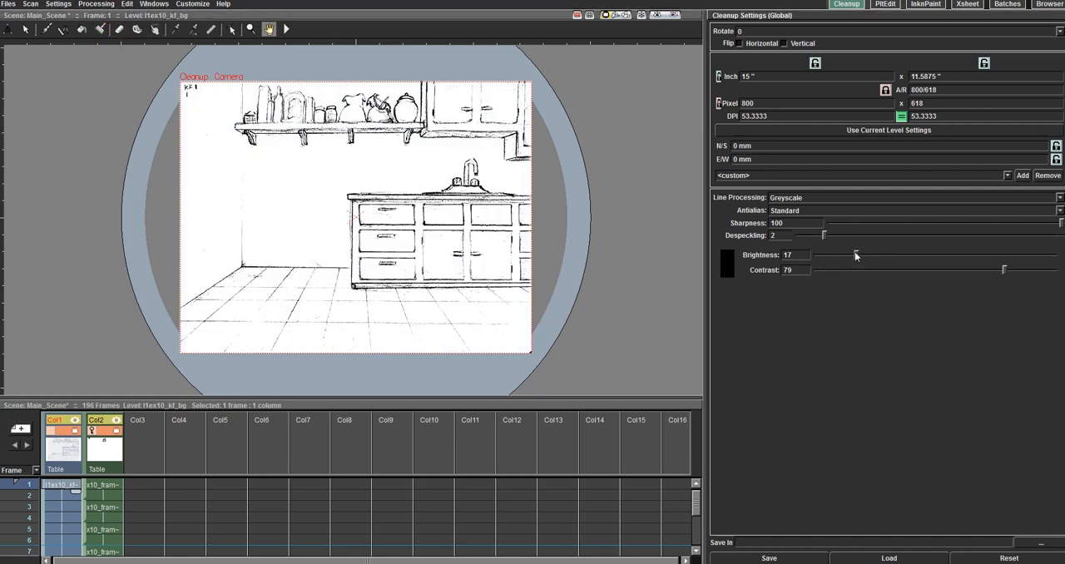
Step: Set the cleanup brightness to 10 and contrast to 46, and turn off the cleanup preview
{"action": "left_click_drag", "start_coordinate": [856, 256], "coordinate": [839, 265]}
{"action": "left_click_drag", "start_coordinate": [1003, 271], "coordinate": [925, 271]}
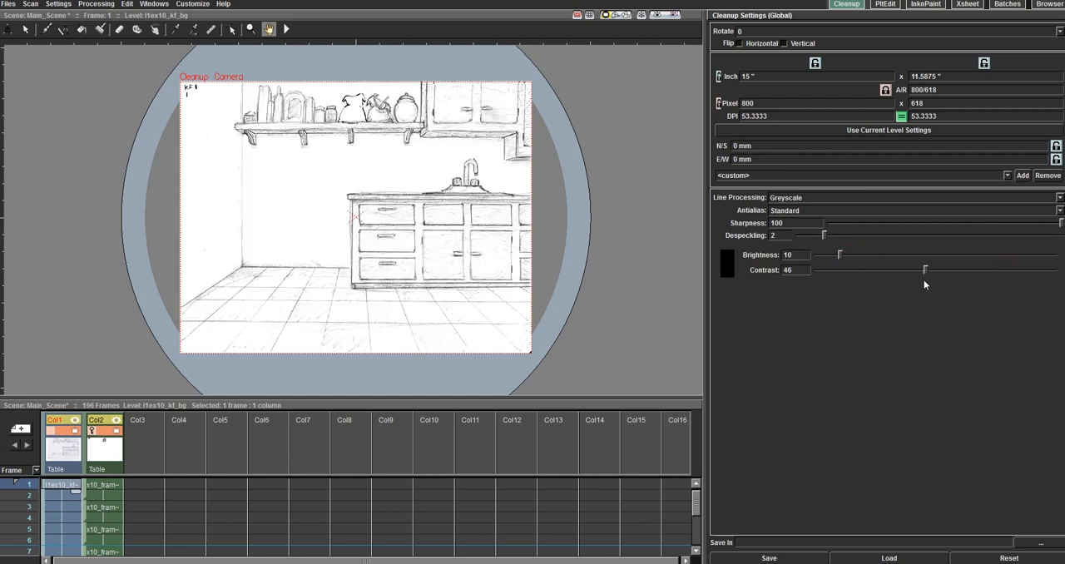
{"action": "left_click", "coordinate": [98, 5]}
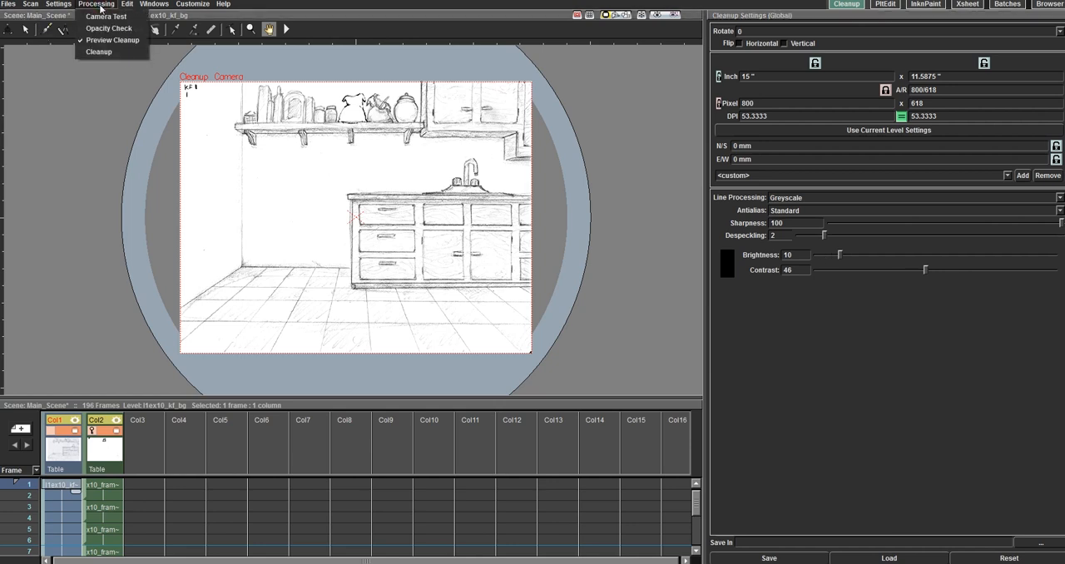
{"action": "left_click", "coordinate": [99, 41]}
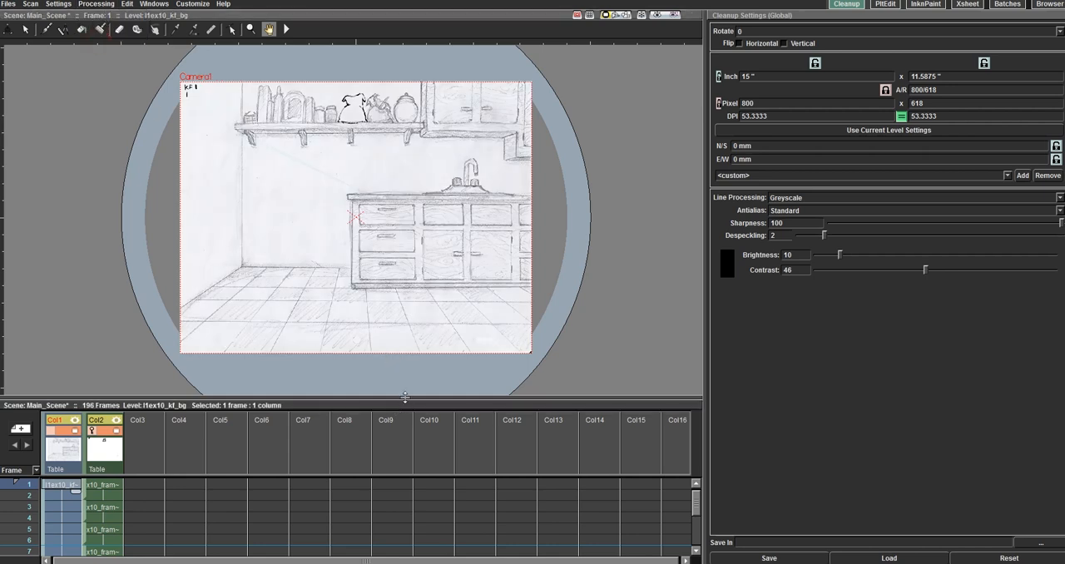
{"action": "left_click_drag", "start_coordinate": [405, 397], "coordinate": [447, 351]}
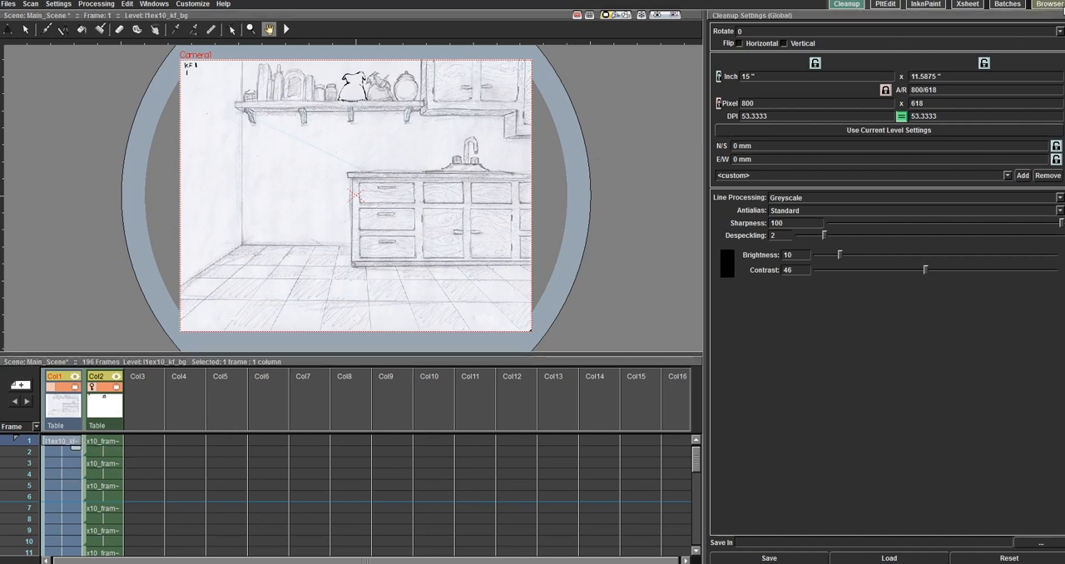
Step: Open the Browser room and look through the image files in Exercise10's extras/JPEG folder
{"action": "left_click", "coordinate": [1049, 4]}
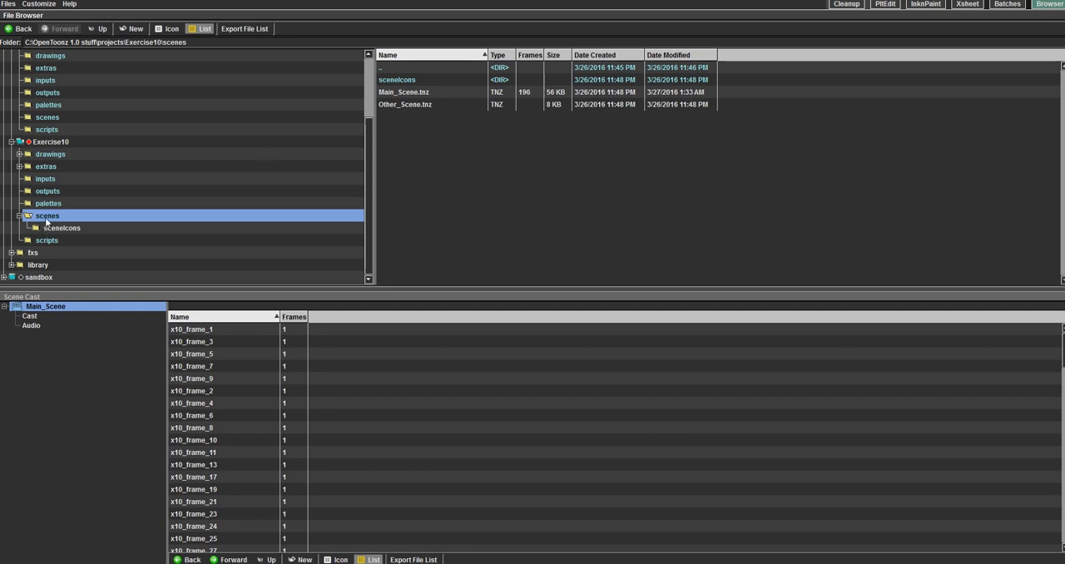
{"action": "left_click", "coordinate": [56, 169]}
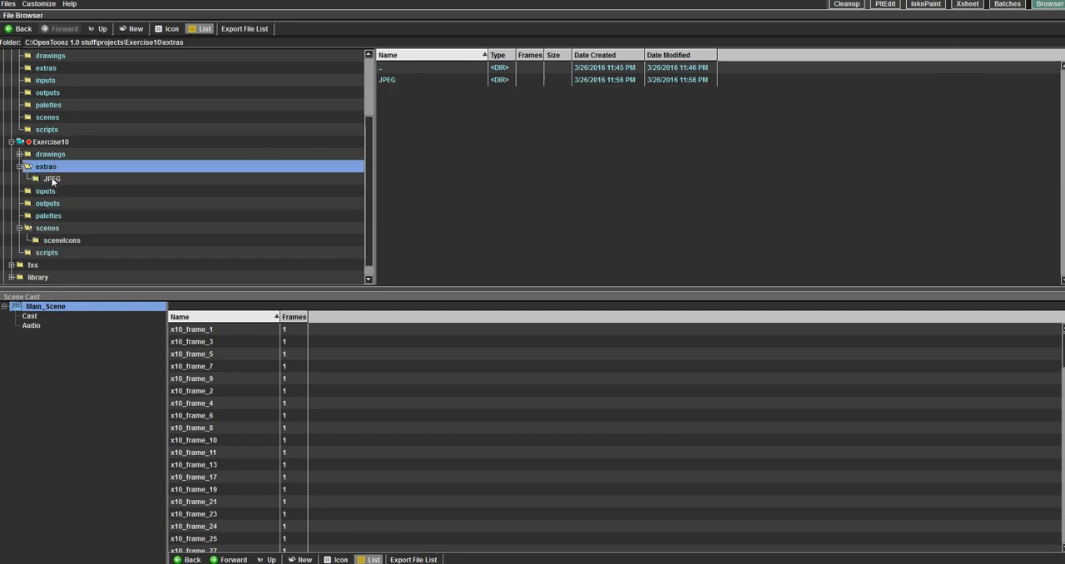
{"action": "left_click", "coordinate": [56, 181]}
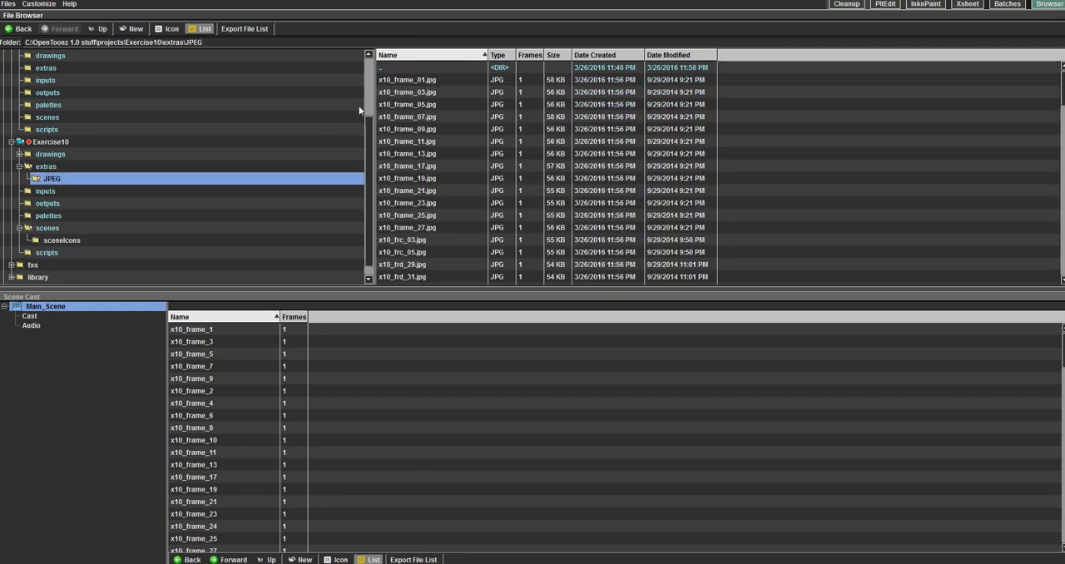
{"action": "scroll", "coordinate": [428, 138], "scroll_direction": "down", "scroll_amount": 6}
{"action": "scroll", "coordinate": [428, 139], "scroll_direction": "down", "scroll_amount": 10}
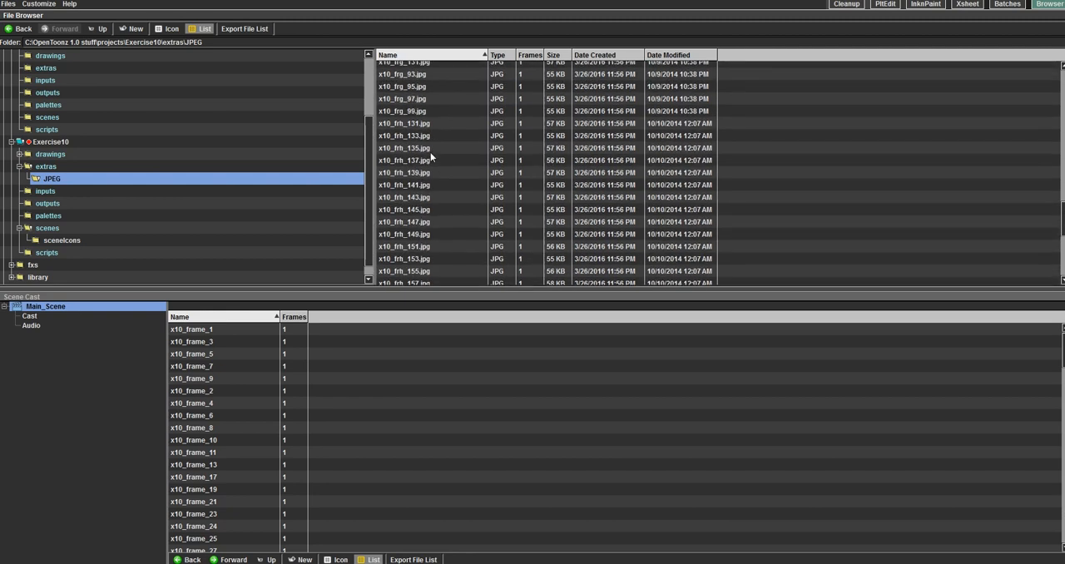
{"action": "scroll", "coordinate": [441, 158], "scroll_direction": "up", "scroll_amount": 15}
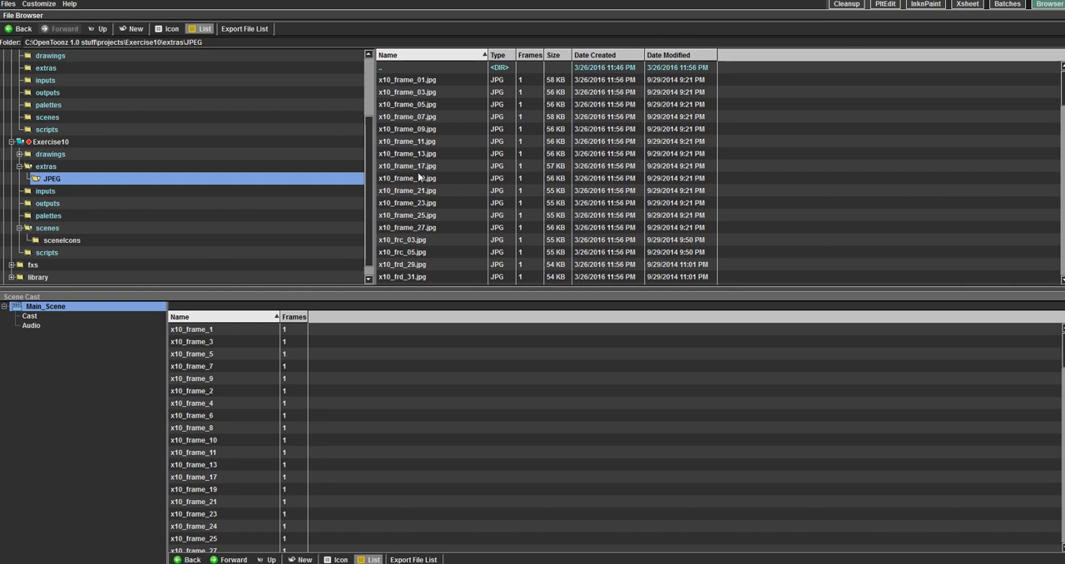
{"action": "scroll", "coordinate": [436, 230], "scroll_direction": "down", "scroll_amount": 3}
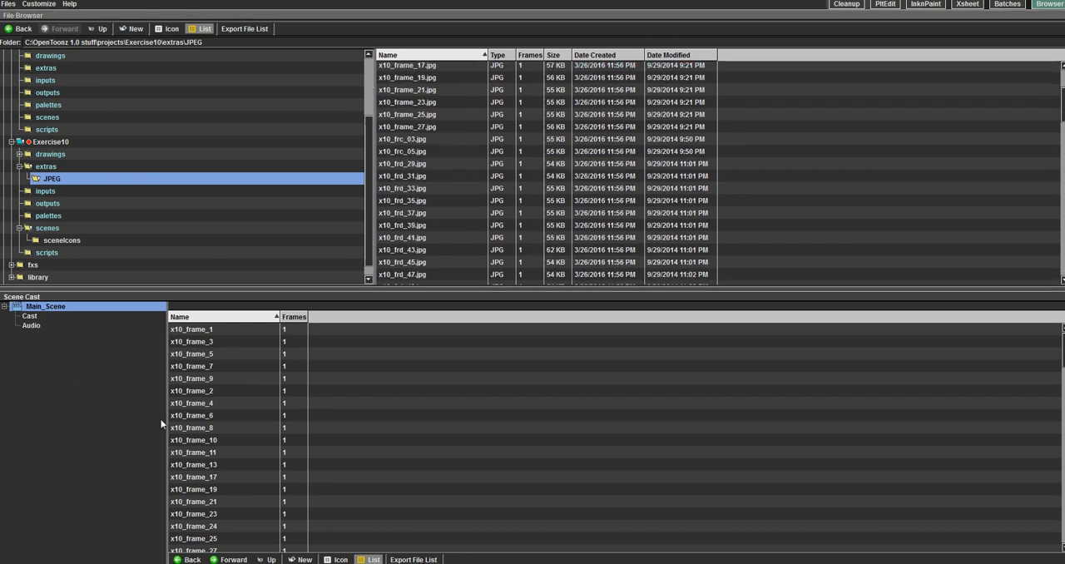
Step: Return to the Cleanup room and select the empty frame 1 cell of Col3
{"action": "left_click", "coordinate": [846, 4]}
{"action": "left_click_drag", "start_coordinate": [116, 356], "coordinate": [120, 218]}
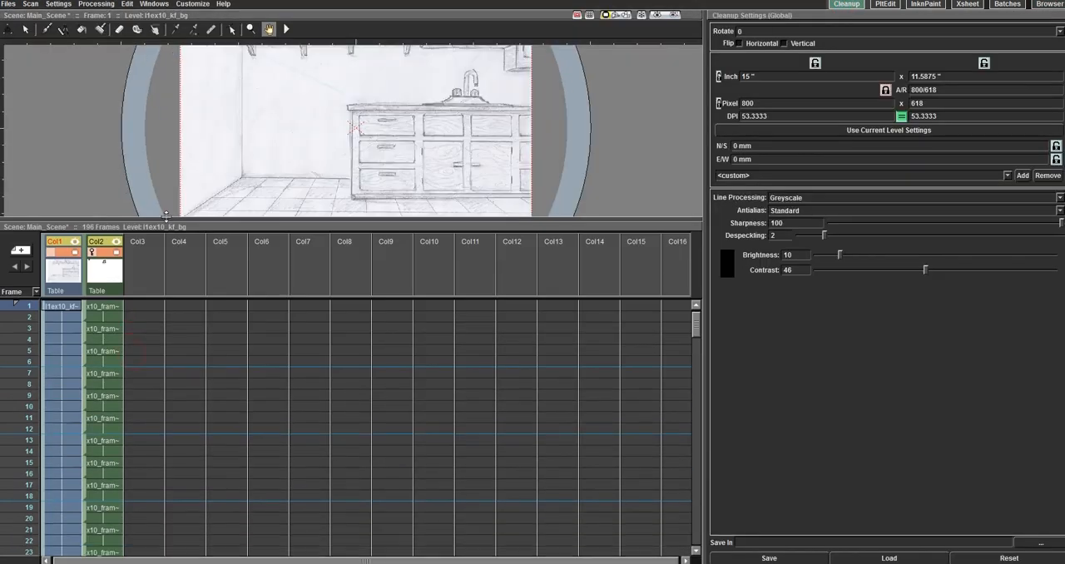
{"action": "left_click", "coordinate": [144, 304]}
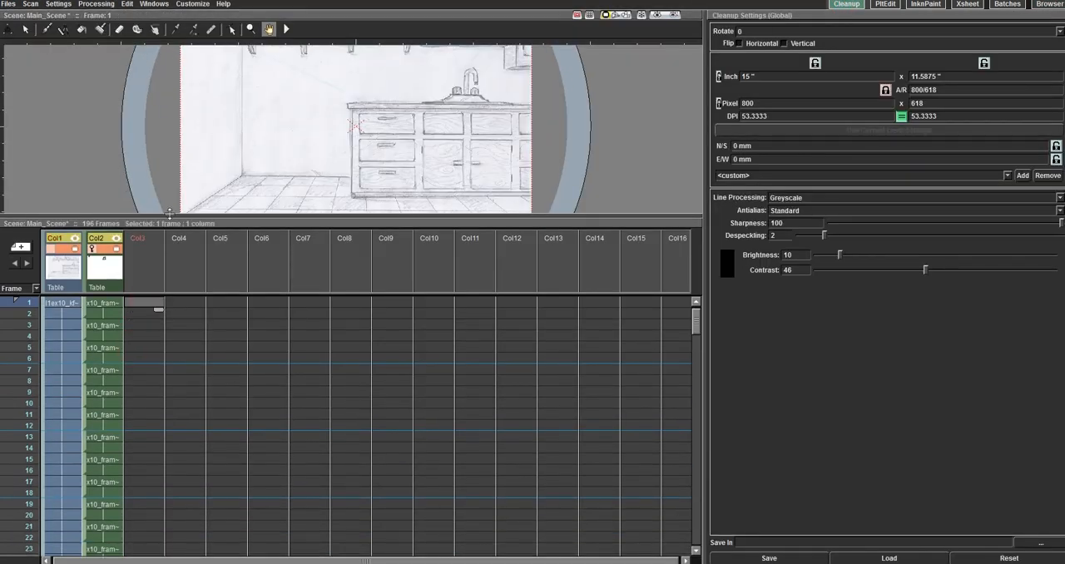
{"action": "left_click_drag", "start_coordinate": [170, 219], "coordinate": [159, 340]}
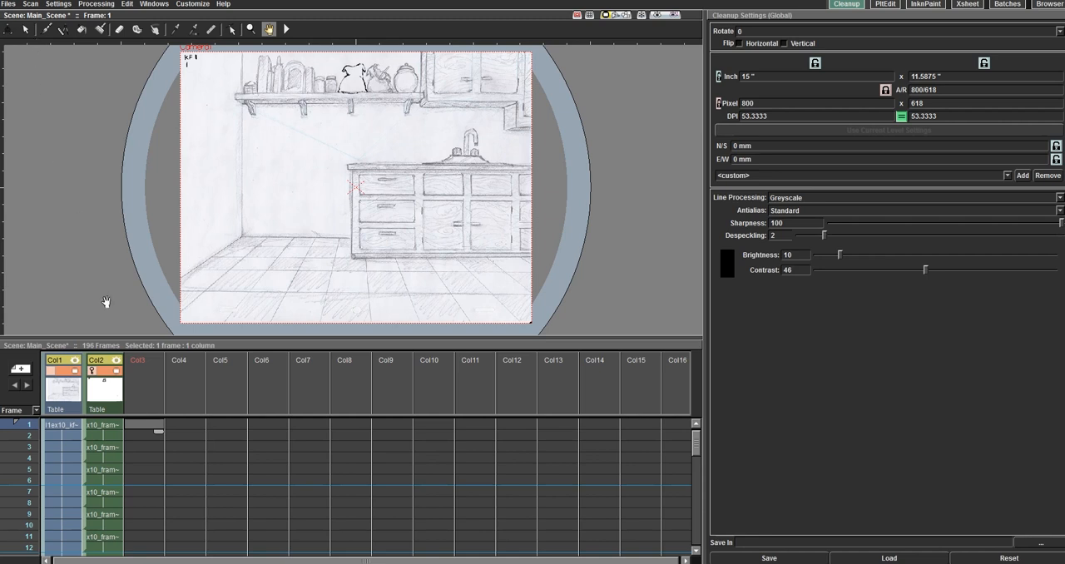
Step: Try to create a Toonz Raster Level without a name in frame 1 of Col3
{"action": "left_click_drag", "start_coordinate": [155, 339], "coordinate": [157, 324]}
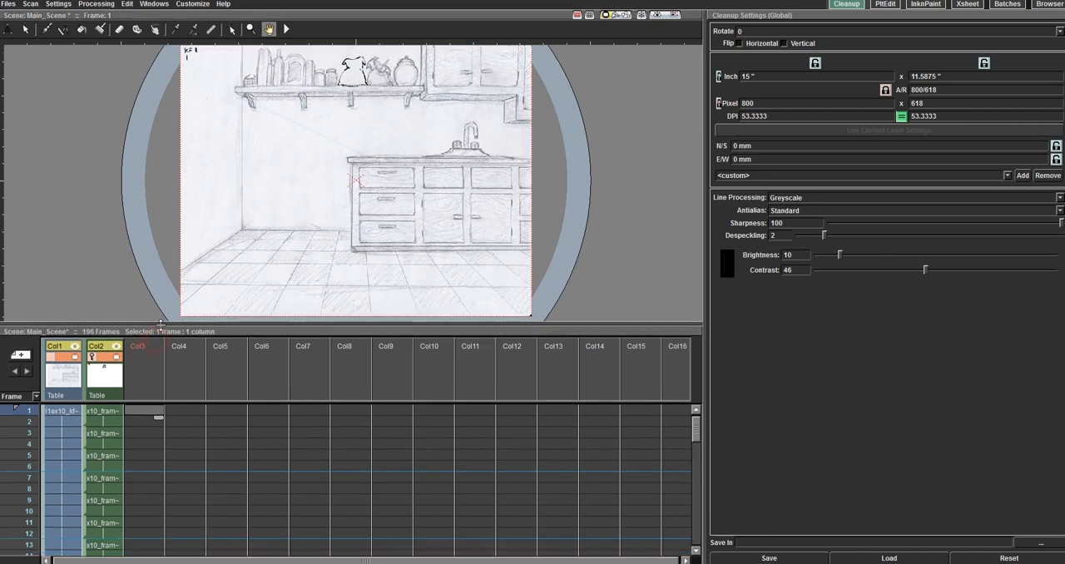
{"action": "right_click", "coordinate": [145, 410]}
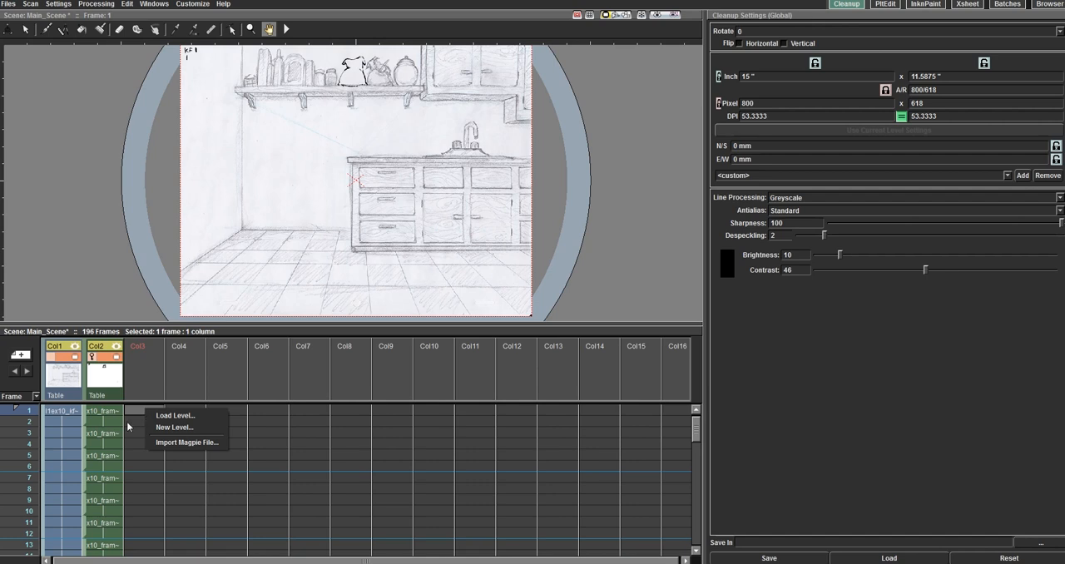
{"action": "left_click", "coordinate": [139, 414]}
{"action": "right_click", "coordinate": [140, 411]}
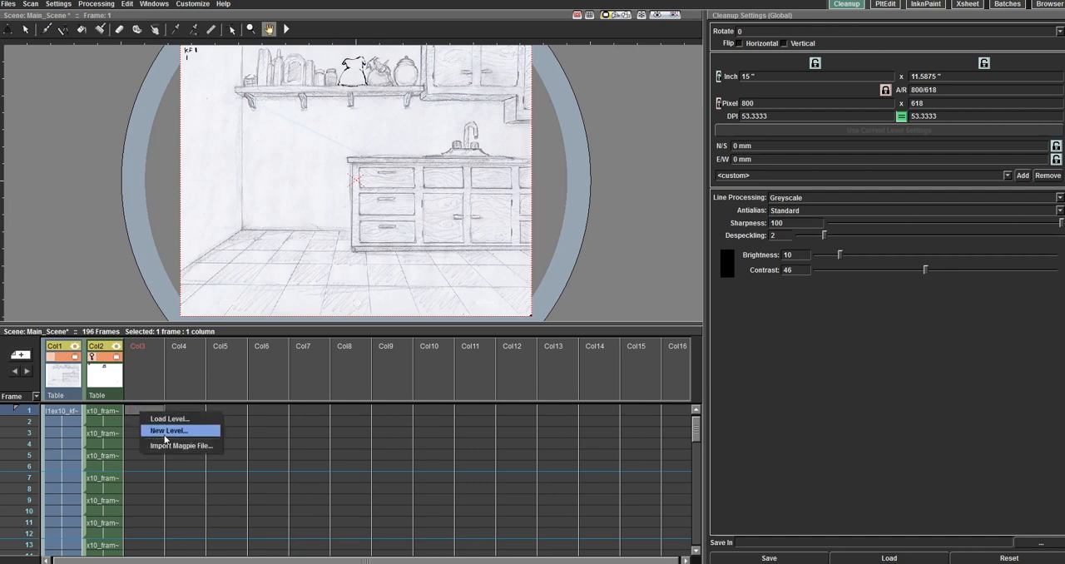
{"action": "left_click", "coordinate": [165, 431]}
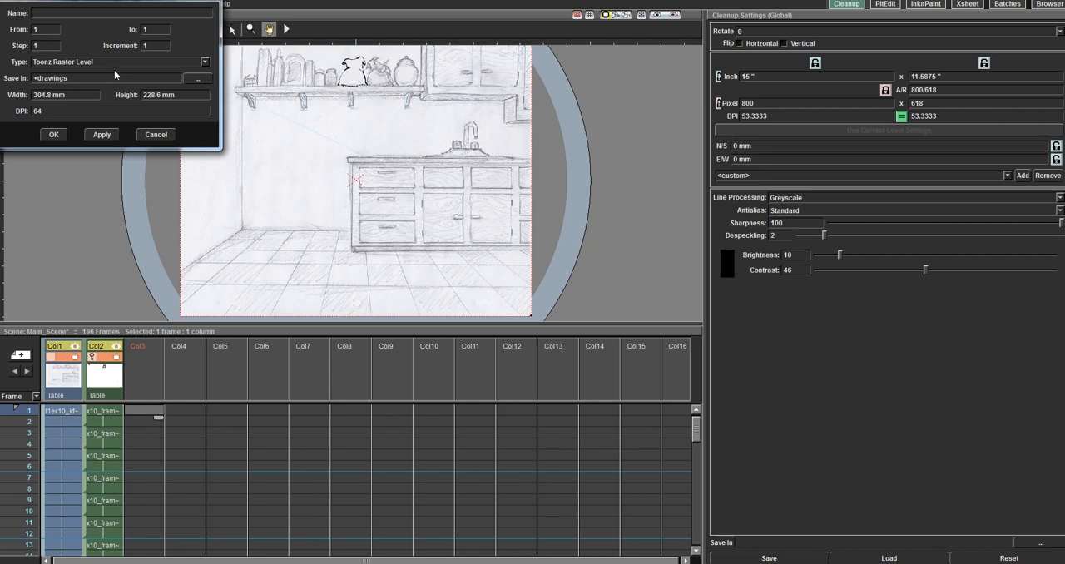
{"action": "left_click", "coordinate": [53, 135]}
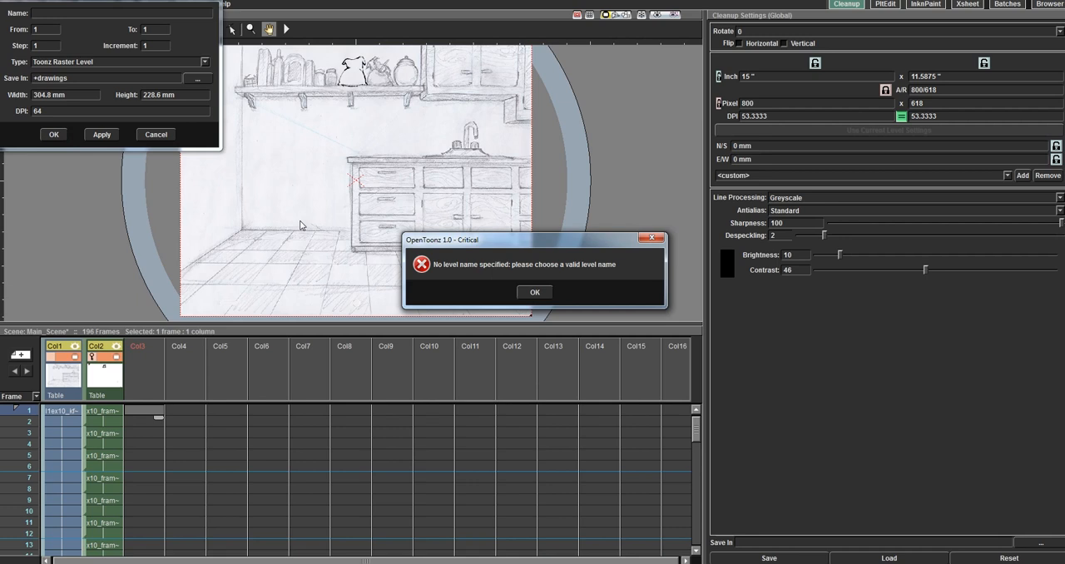
{"action": "left_click", "coordinate": [534, 292]}
Step: Create a new Toonz Raster Level named Cell_A in frame 1 of Col3
{"action": "right_click", "coordinate": [147, 411]}
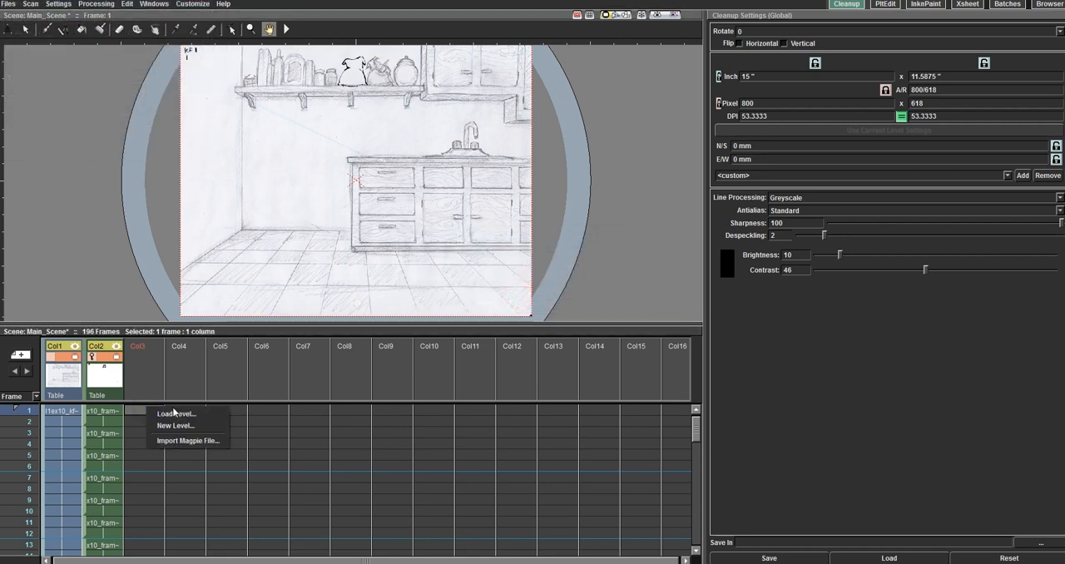
{"action": "left_click", "coordinate": [170, 426]}
{"action": "left_click", "coordinate": [56, 18]}
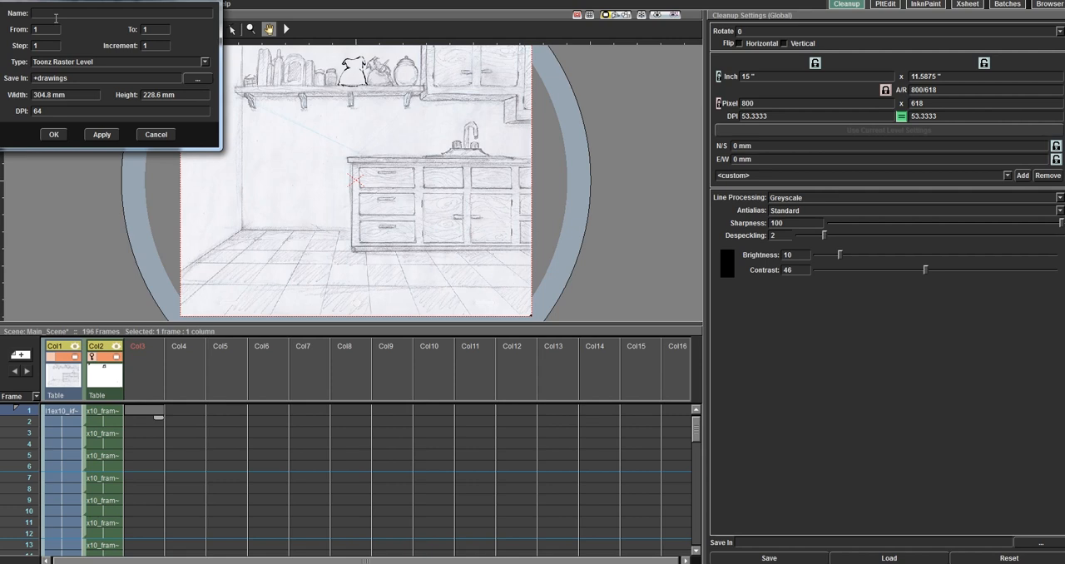
{"action": "type", "text": "Cell_A"}
{"action": "left_click", "coordinate": [52, 135]}
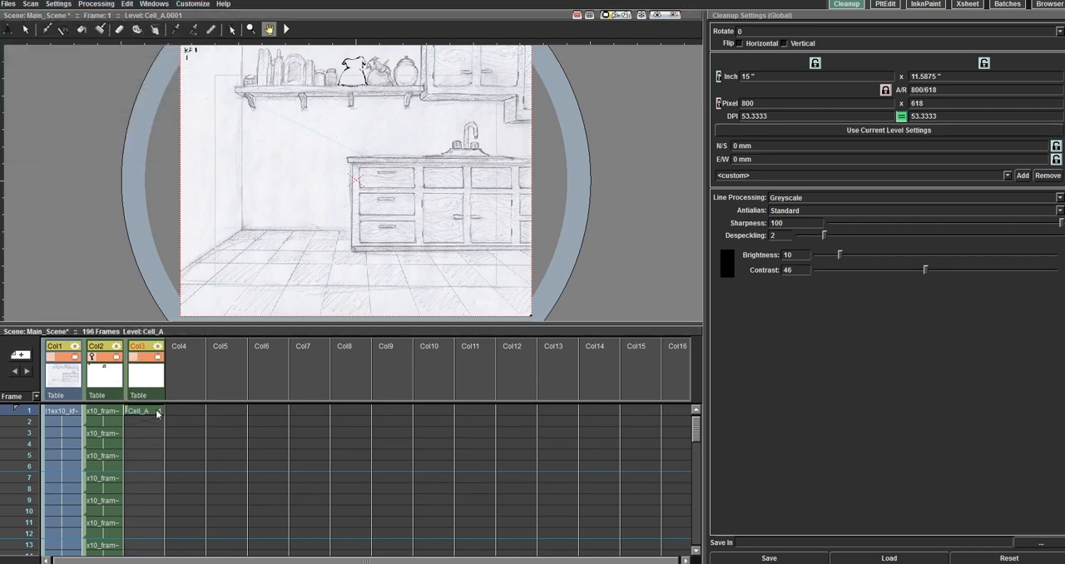
{"action": "left_click", "coordinate": [154, 417]}
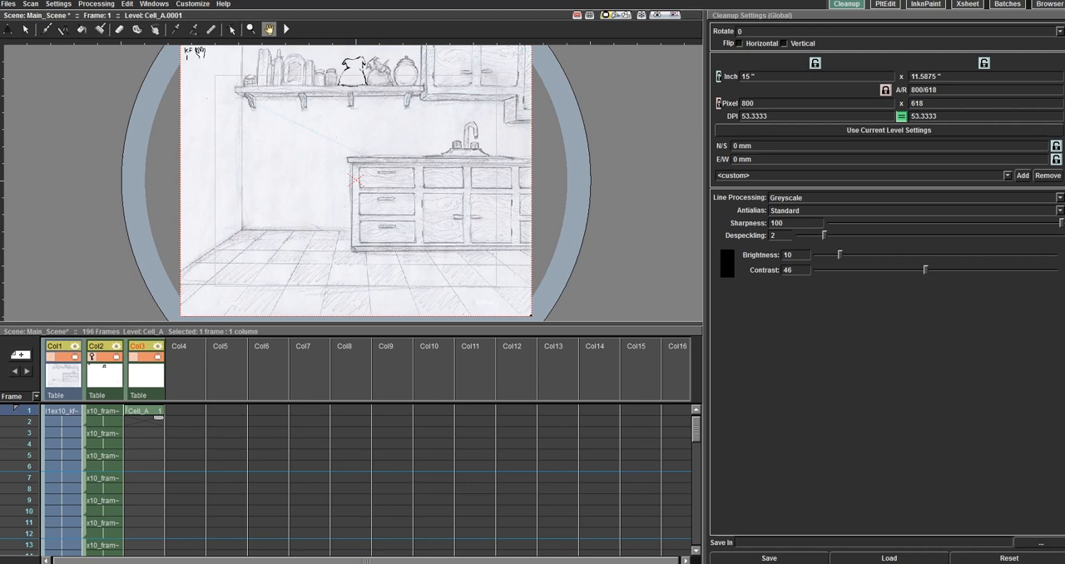
Step: View the categories in the Configure Shortcuts dialog and close it
{"action": "left_click", "coordinate": [200, 4]}
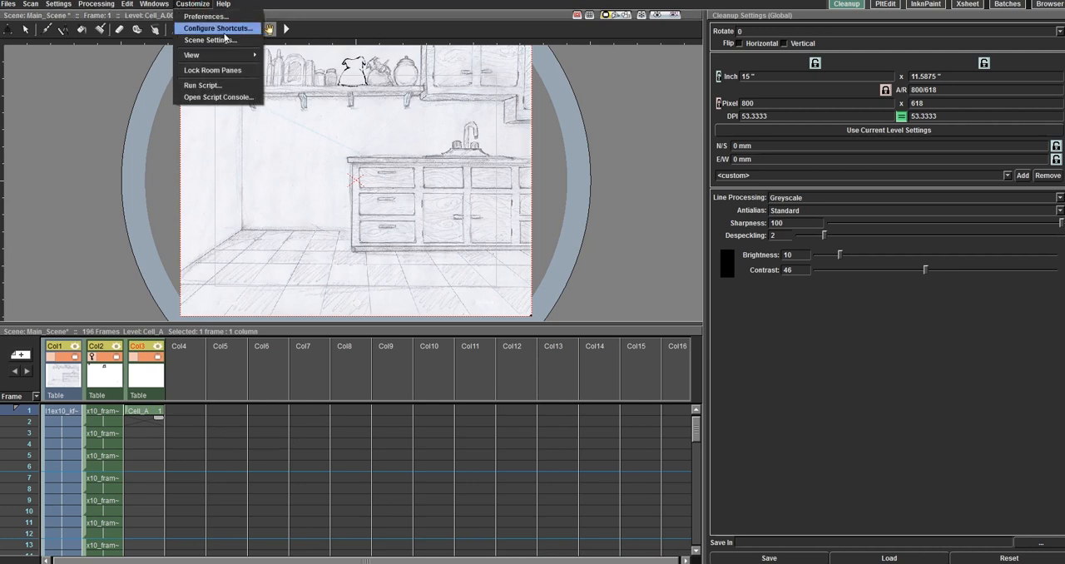
{"action": "left_click", "coordinate": [223, 30]}
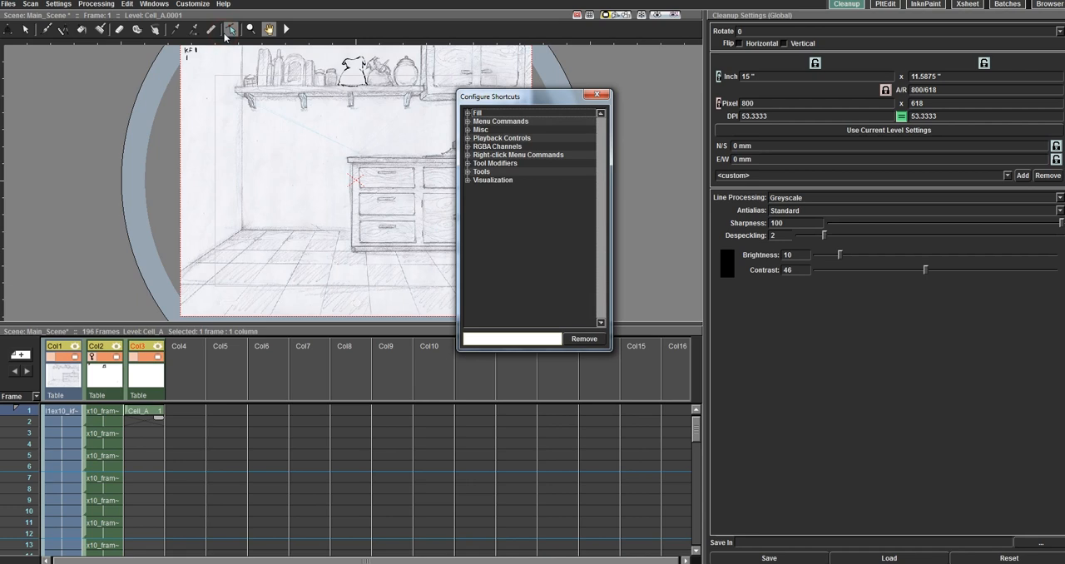
{"action": "left_click", "coordinate": [596, 95]}
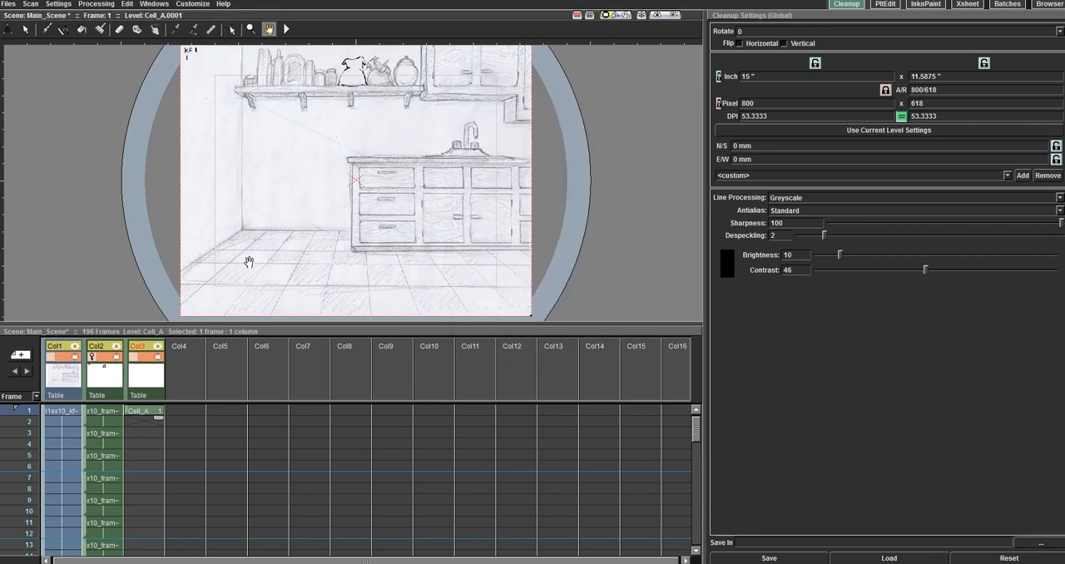
Step: Extend Cell_A in Col3 through frame 6 and select its last cell
{"action": "left_click_drag", "start_coordinate": [161, 419], "coordinate": [164, 476]}
{"action": "left_click", "coordinate": [151, 414]}
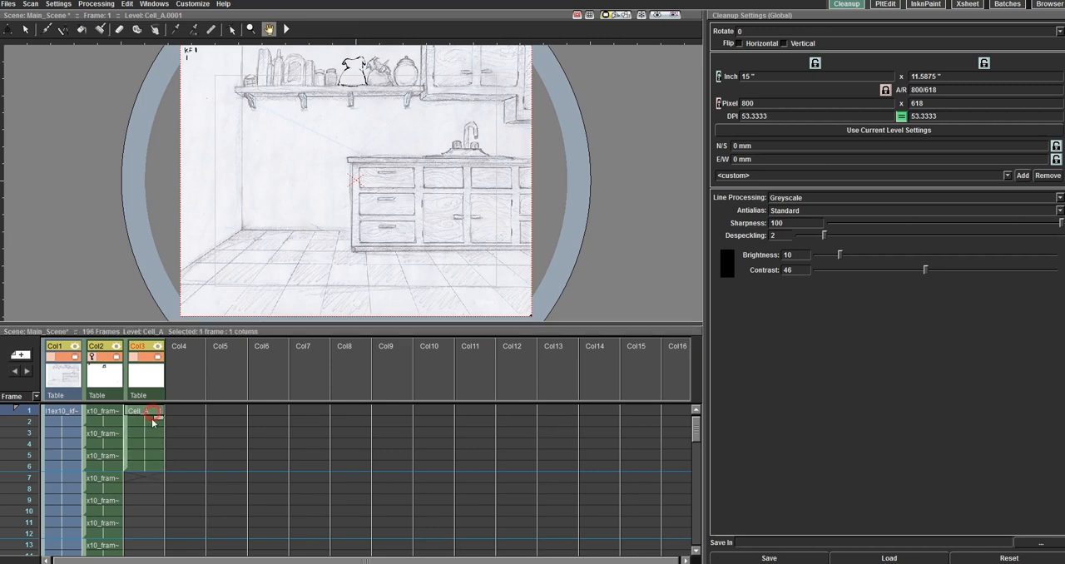
{"action": "left_click", "coordinate": [151, 433]}
{"action": "left_click", "coordinate": [150, 445]}
{"action": "left_click", "coordinate": [147, 464]}
{"action": "left_click", "coordinate": [150, 415]}
{"action": "left_click", "coordinate": [153, 467]}
{"action": "left_click", "coordinate": [157, 474]}
{"action": "left_click", "coordinate": [152, 415]}
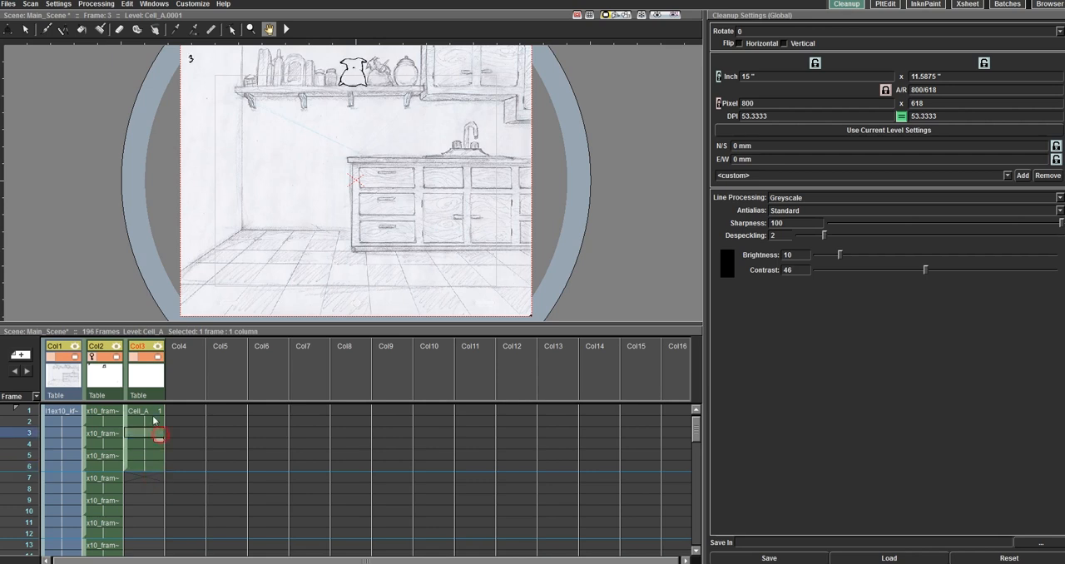
{"action": "left_click", "coordinate": [152, 472]}
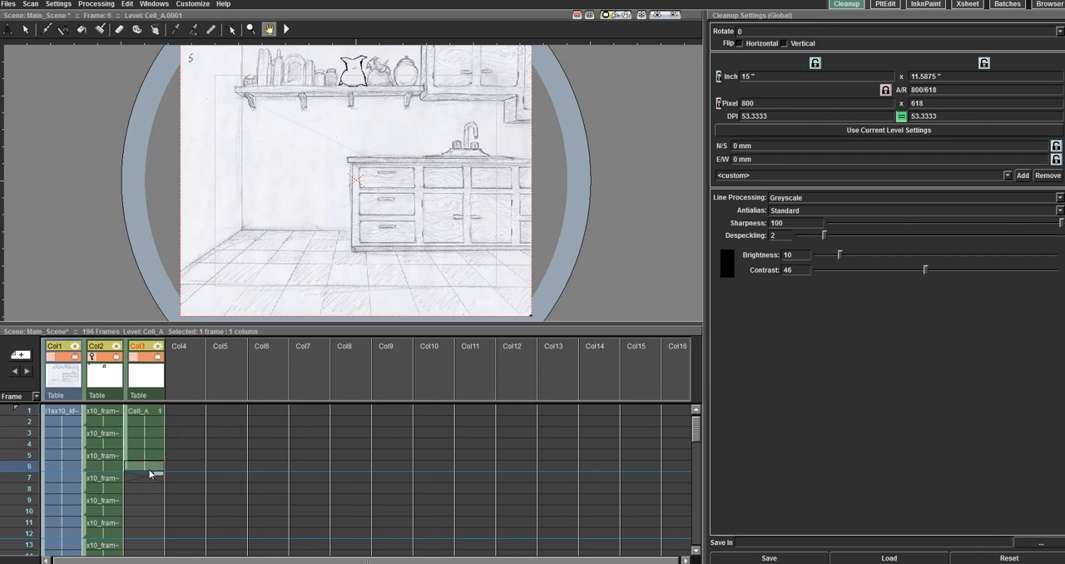
{"action": "left_click", "coordinate": [157, 475]}
Step: Look through the commands available for Cell_A's frame 6 cell and the Cleanup room's editing and customization commands
{"action": "right_click", "coordinate": [150, 469]}
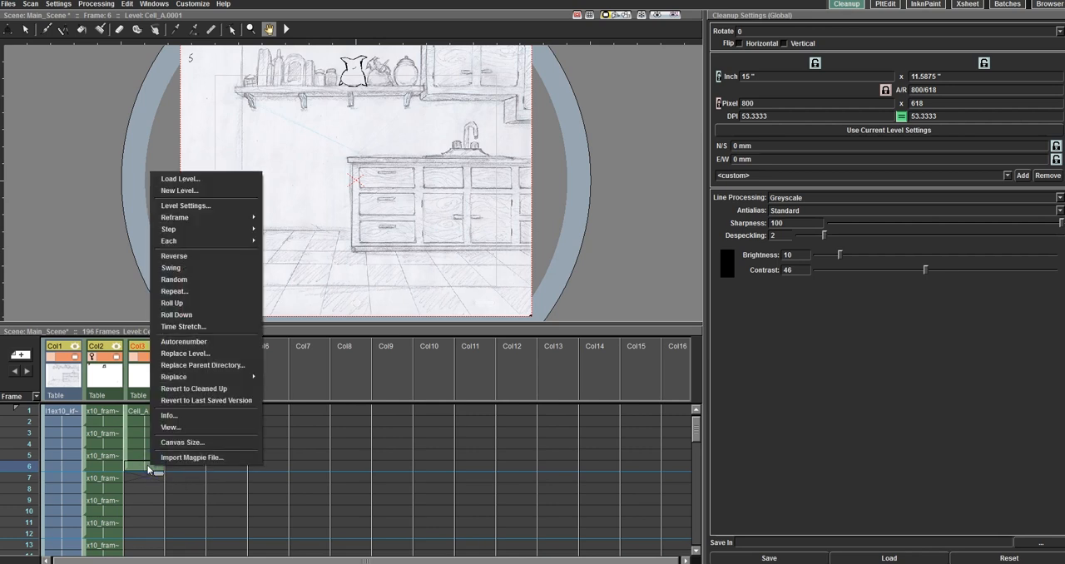
{"action": "left_click", "coordinate": [149, 469]}
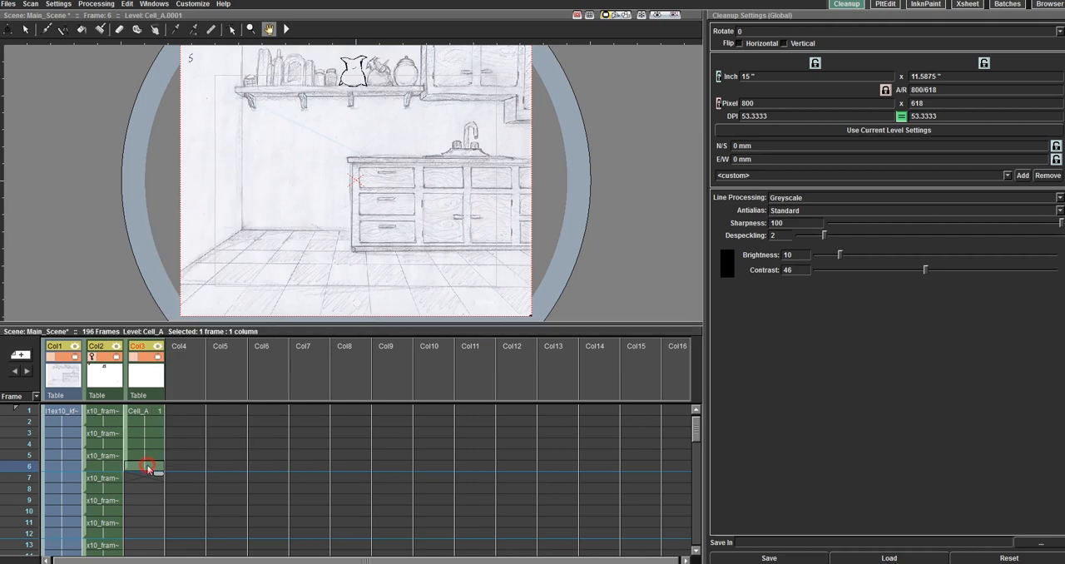
{"action": "left_click", "coordinate": [158, 4]}
{"action": "mouse_move", "coordinate": [128, 4]}
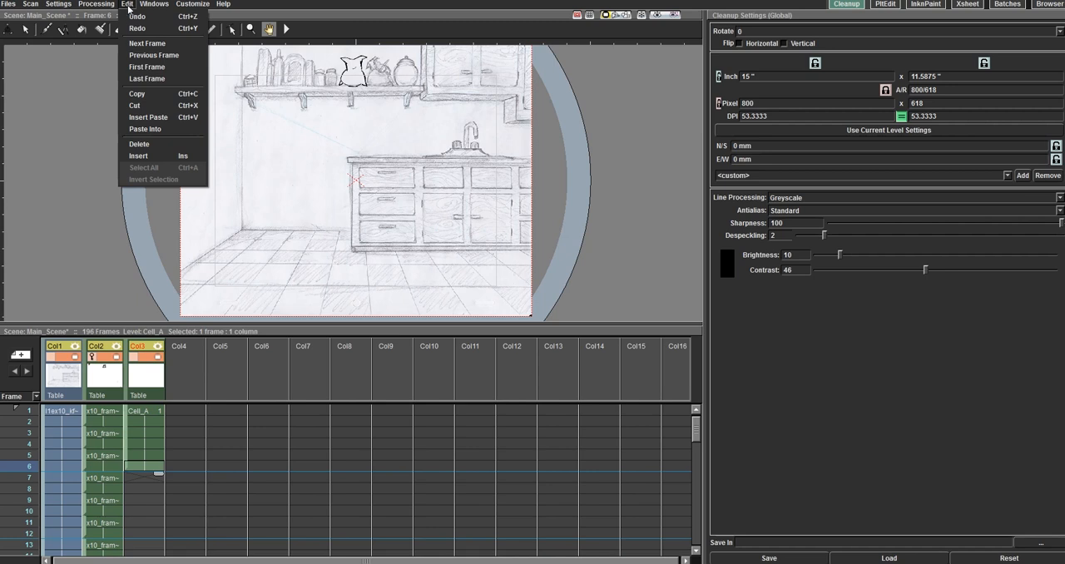
{"action": "mouse_move", "coordinate": [163, 5]}
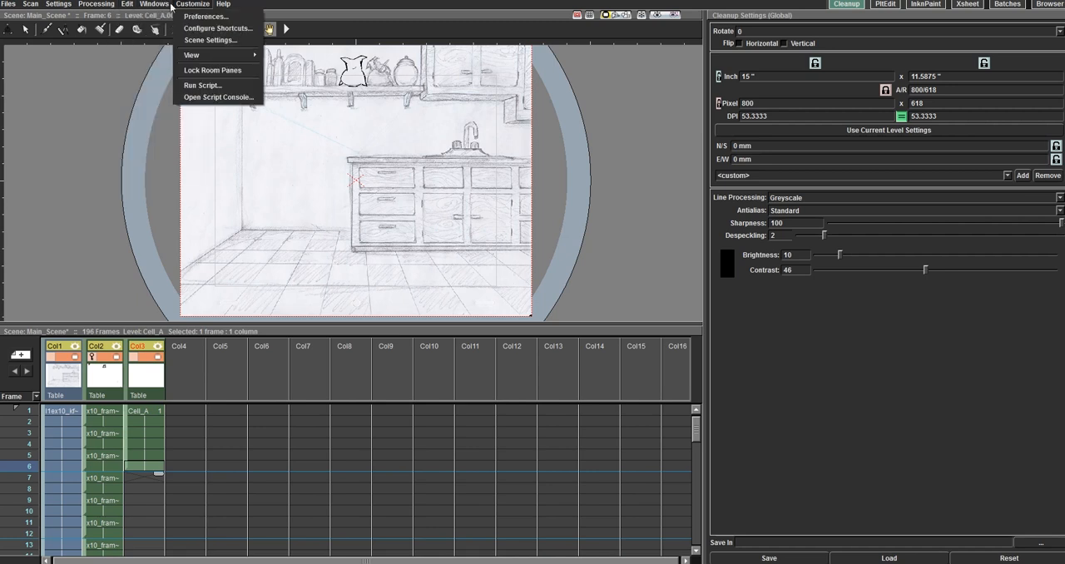
{"action": "mouse_move", "coordinate": [28, 6]}
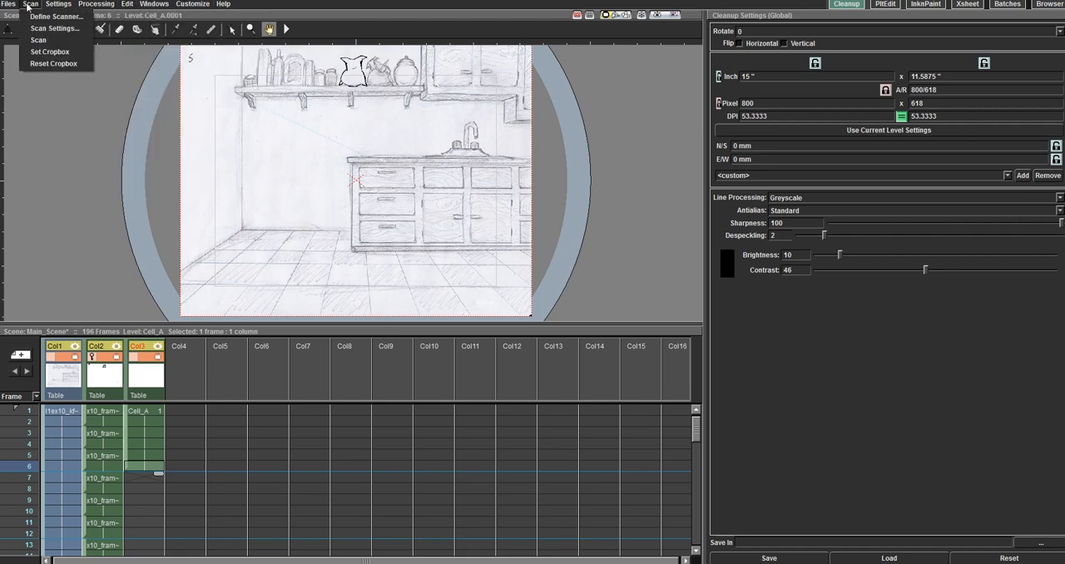
{"action": "left_click", "coordinate": [127, 7]}
{"action": "left_click", "coordinate": [127, 6]}
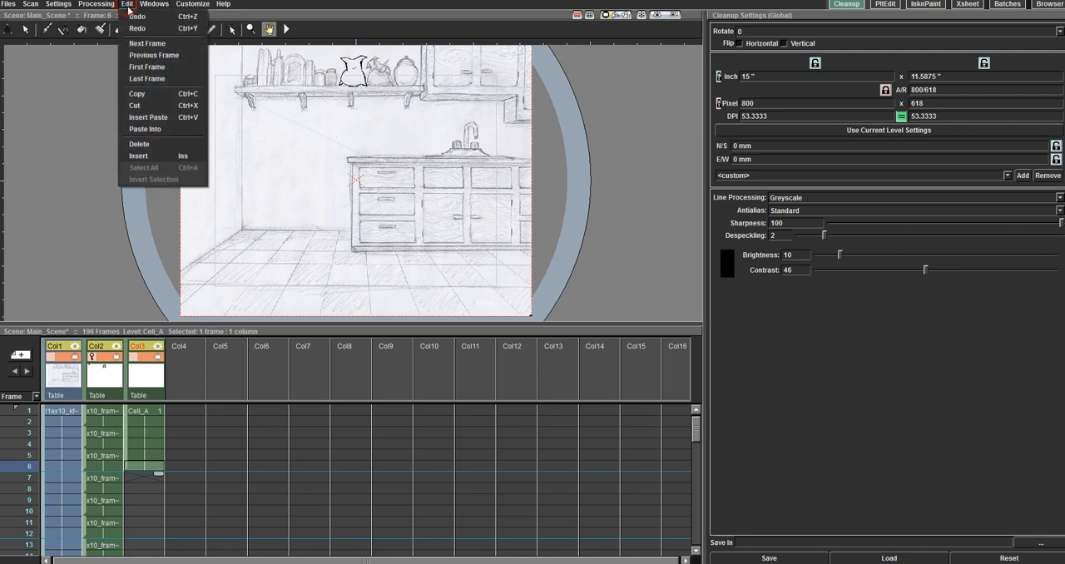
{"action": "left_click", "coordinate": [127, 7]}
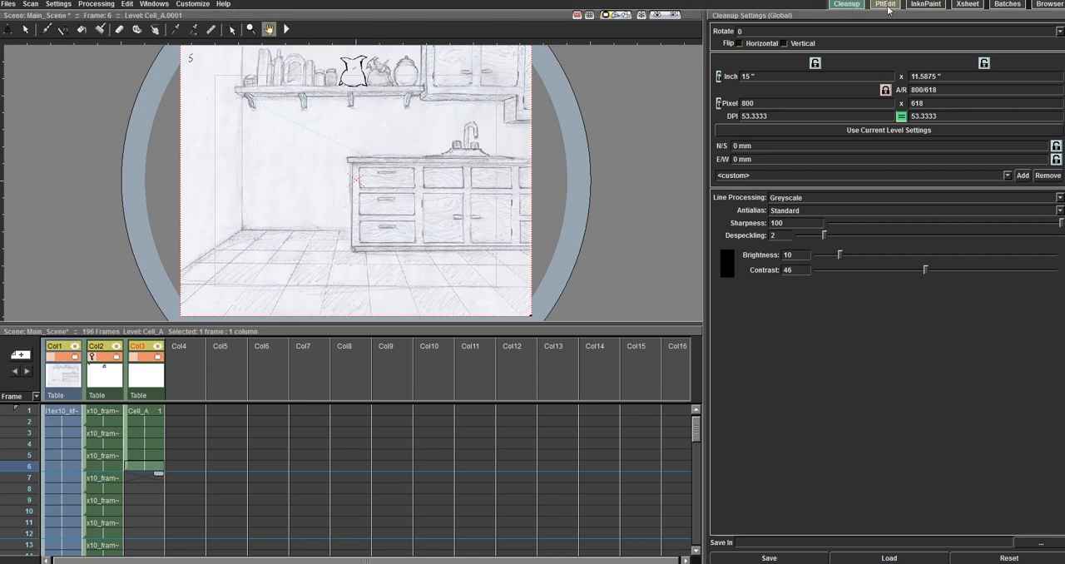
Step: In the Xsheet room, remove frames 6 and 5 of Cell_A in Col3
{"action": "left_click", "coordinate": [967, 6]}
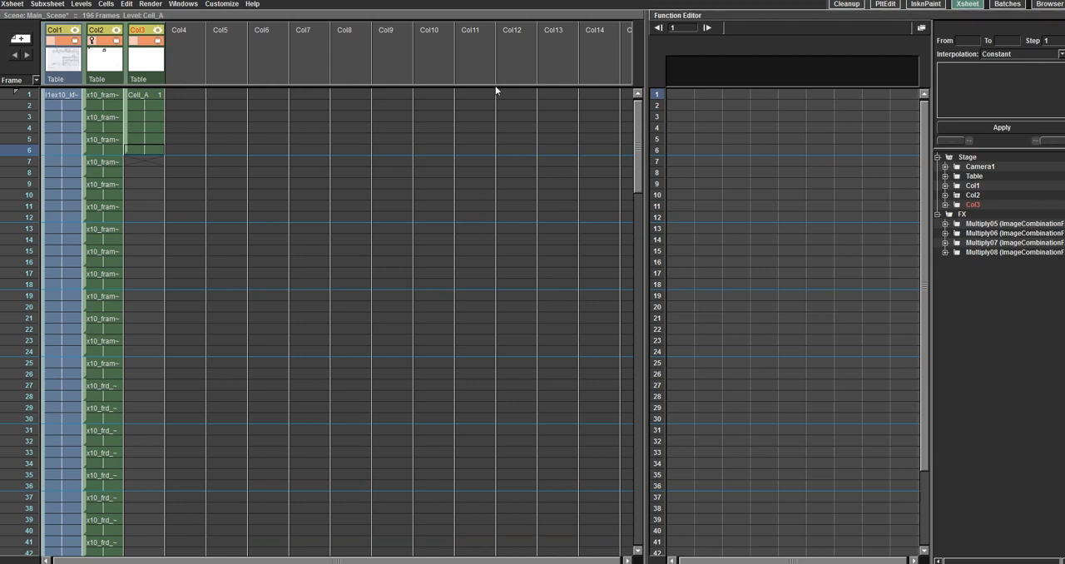
{"action": "left_click", "coordinate": [172, 6]}
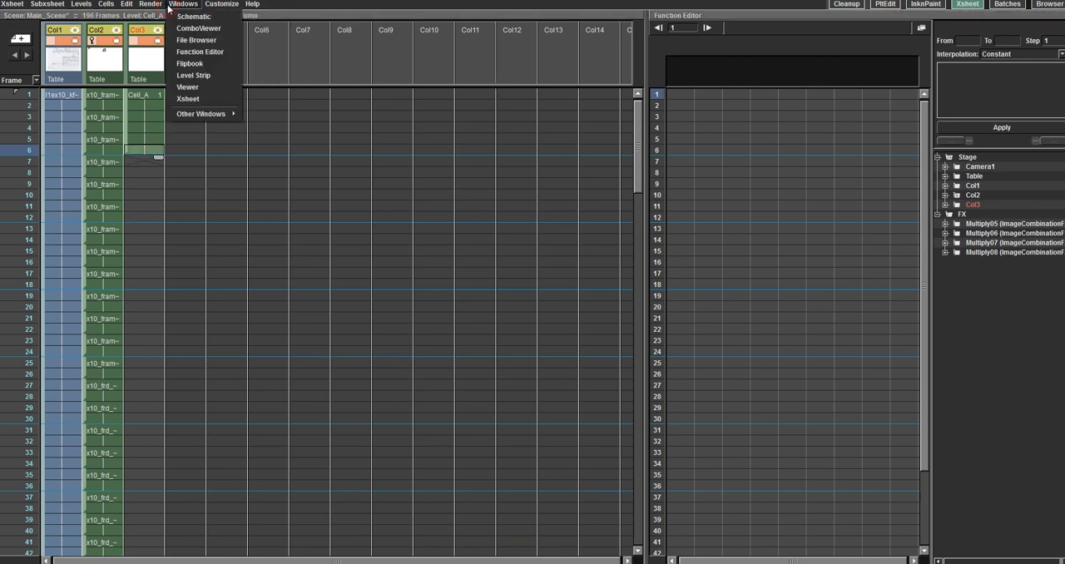
{"action": "mouse_move", "coordinate": [125, 5]}
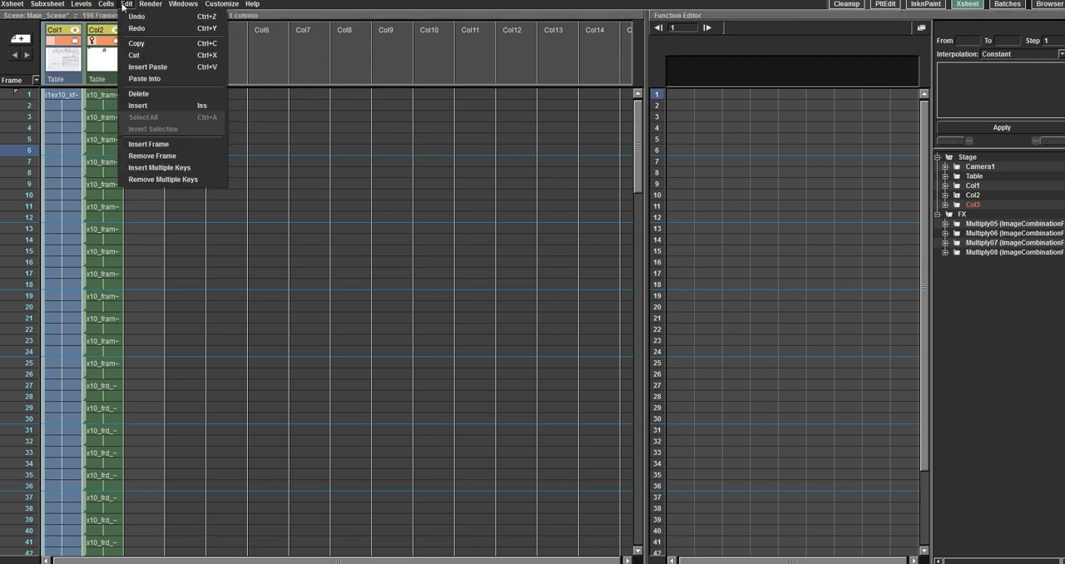
{"action": "left_click", "coordinate": [152, 157]}
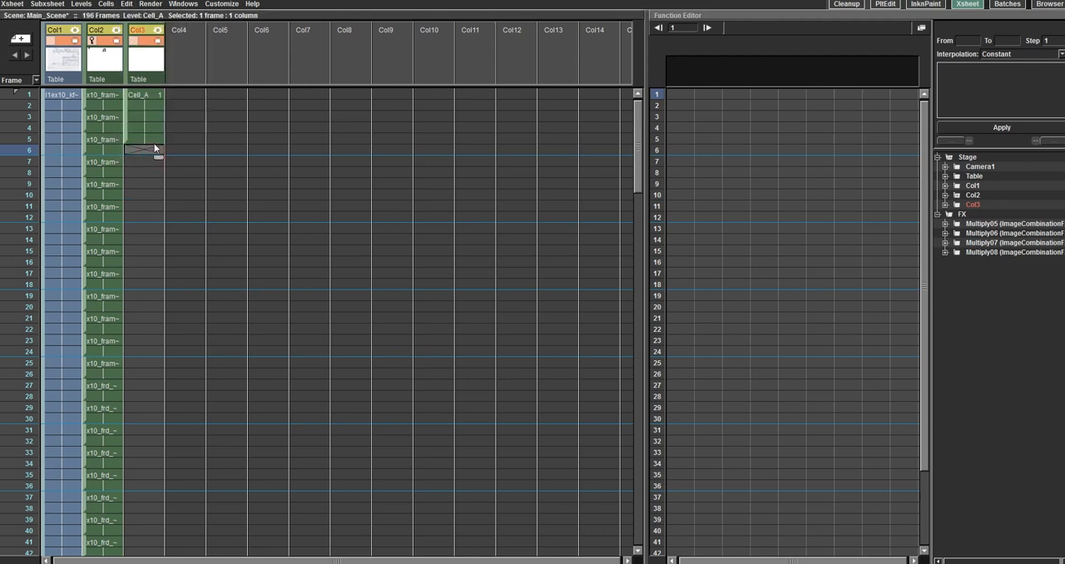
{"action": "left_click", "coordinate": [155, 143]}
{"action": "left_click", "coordinate": [127, 5]}
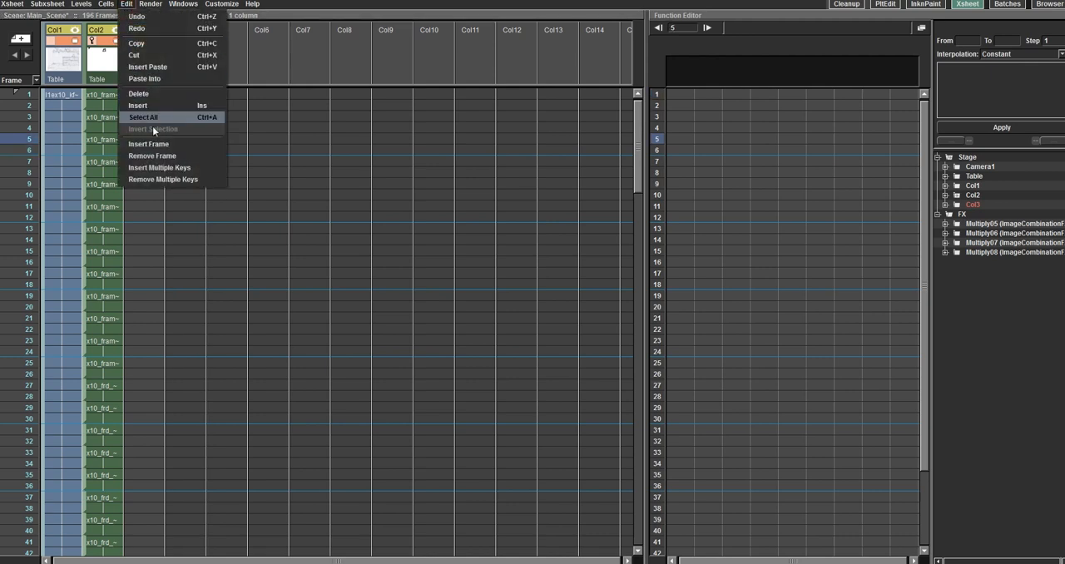
{"action": "left_click", "coordinate": [155, 156]}
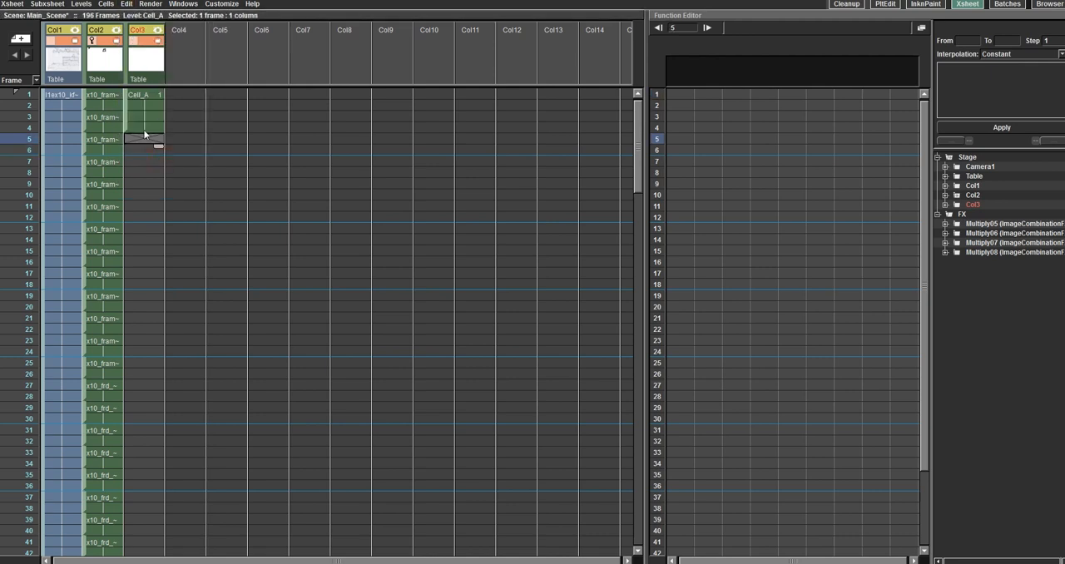
{"action": "left_click", "coordinate": [145, 131]}
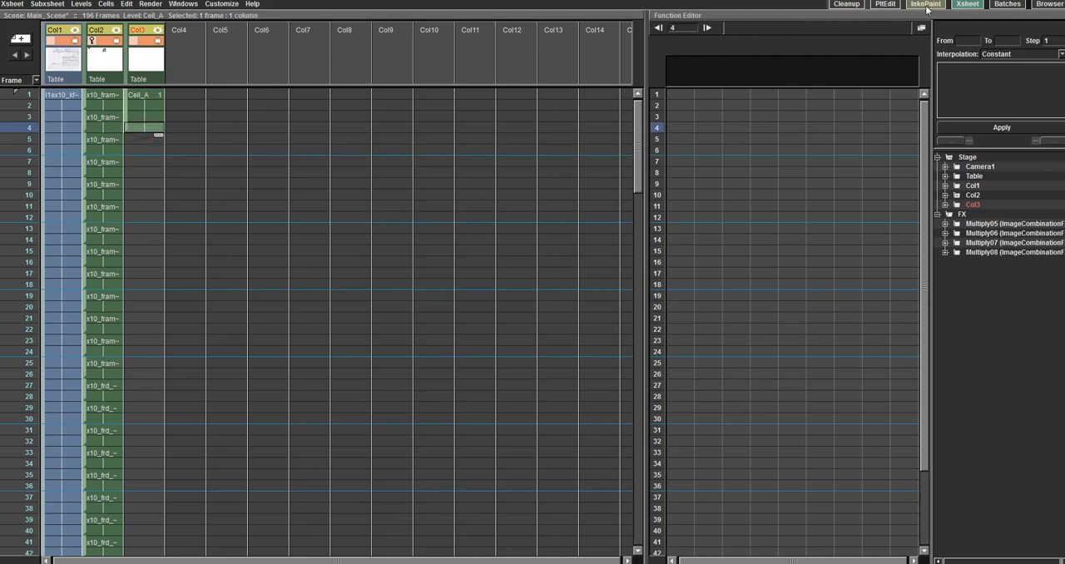
Step: Compare the Cleanup, InknPaint and Xsheet rooms with Cell_A loaded, finishing in the Cleanup room
{"action": "left_click", "coordinate": [846, 5]}
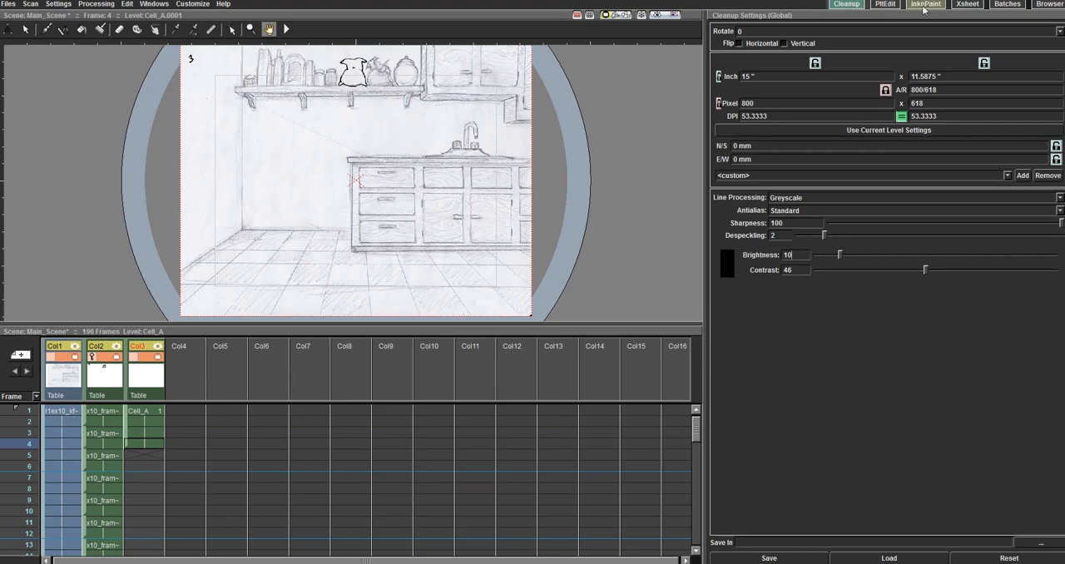
{"action": "left_click", "coordinate": [926, 5]}
{"action": "left_click", "coordinate": [968, 5]}
{"action": "left_click", "coordinate": [846, 4]}
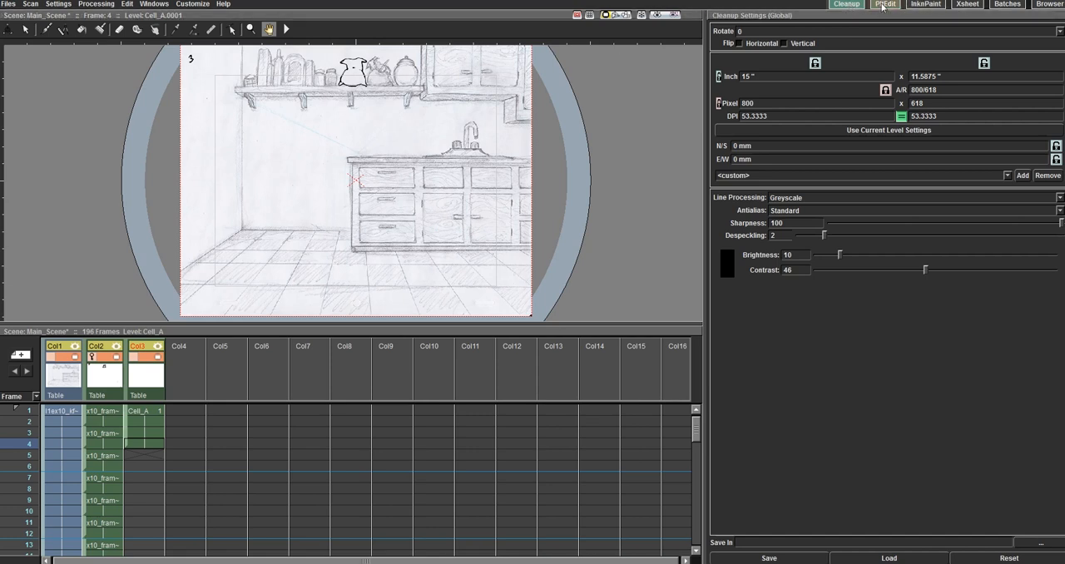
{"action": "left_click", "coordinate": [924, 5]}
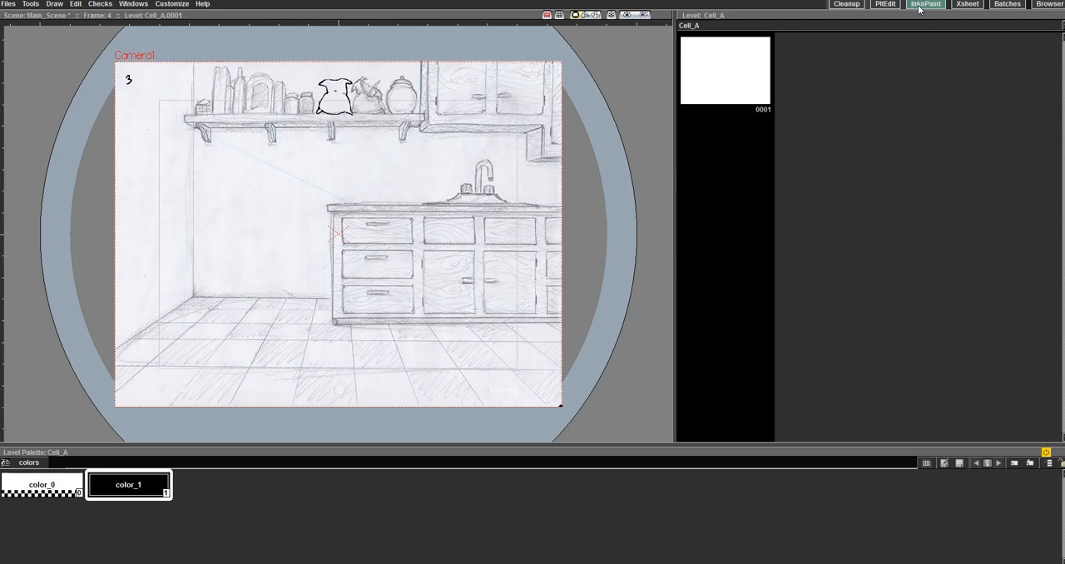
{"action": "left_click", "coordinate": [968, 4]}
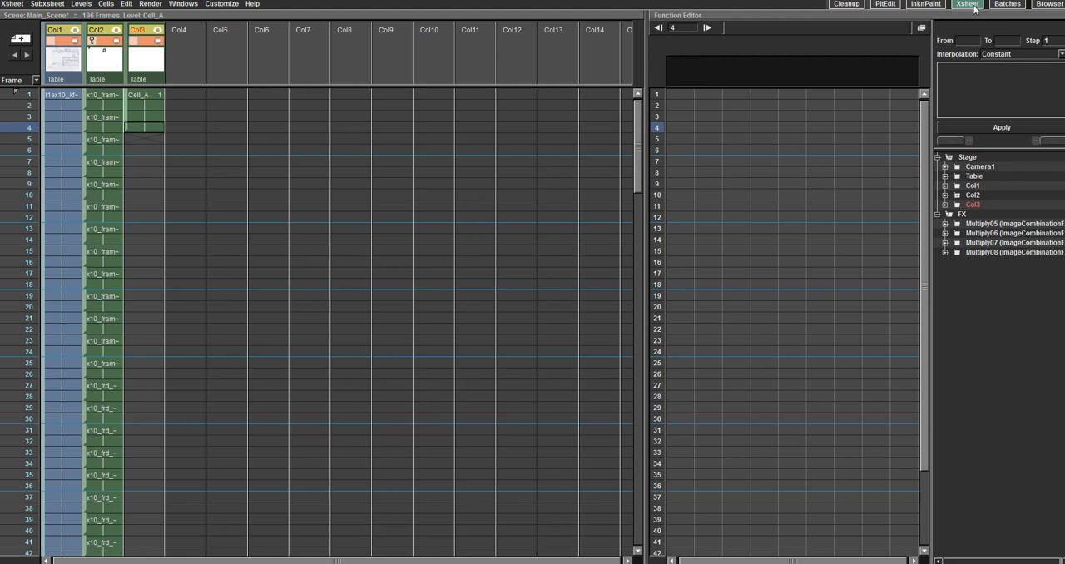
{"action": "left_click", "coordinate": [847, 5]}
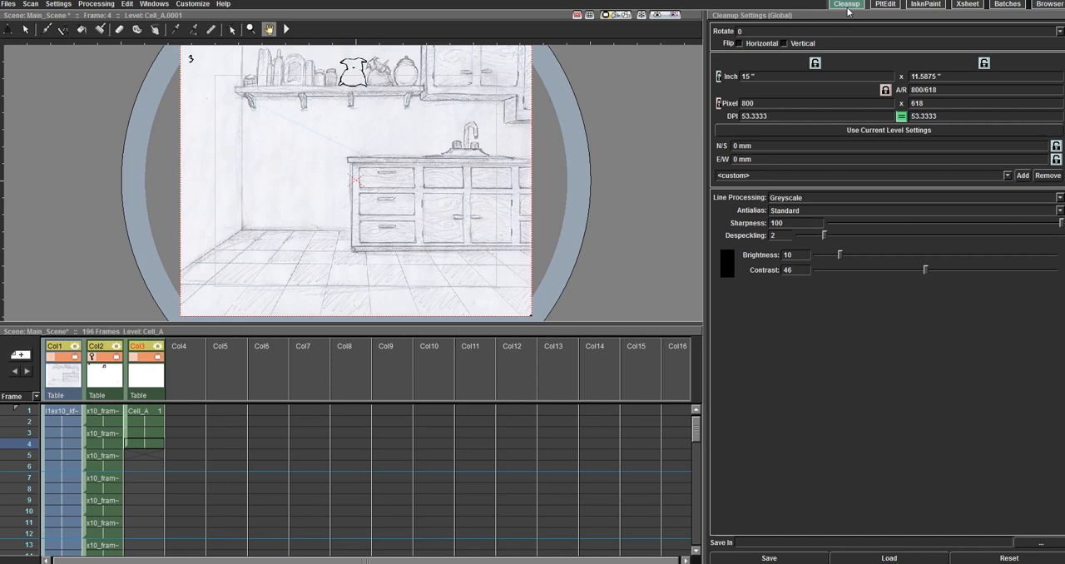
Step: Post a note reading "Note: This cell needs a drawing" on Cell_A's frame 1 cell in Col3
{"action": "left_click", "coordinate": [158, 412]}
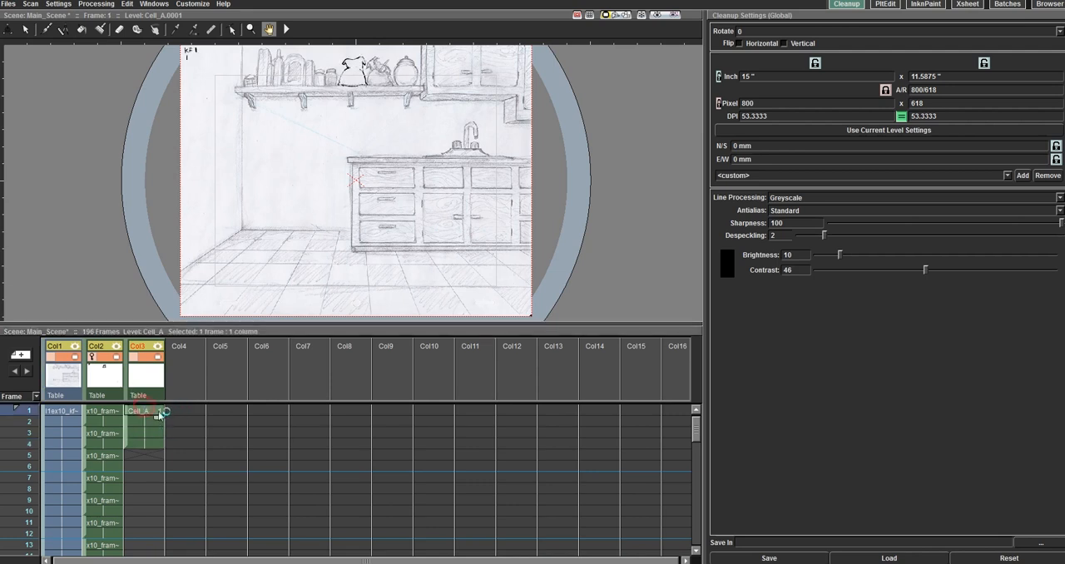
{"action": "left_click", "coordinate": [20, 355]}
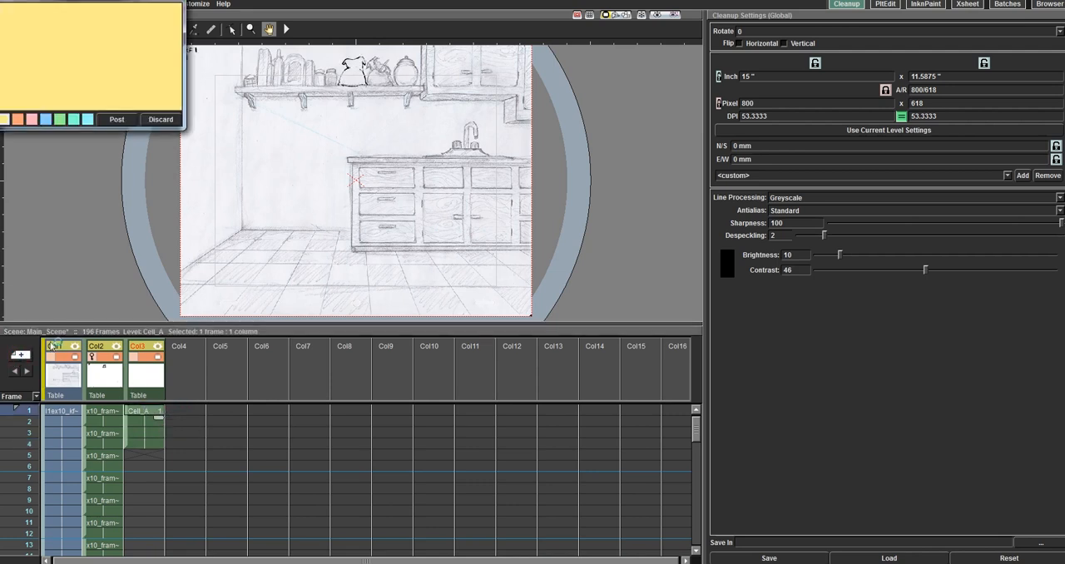
{"action": "left_click", "coordinate": [62, 20]}
{"action": "type", "text": "Note: This cell needs a d"}
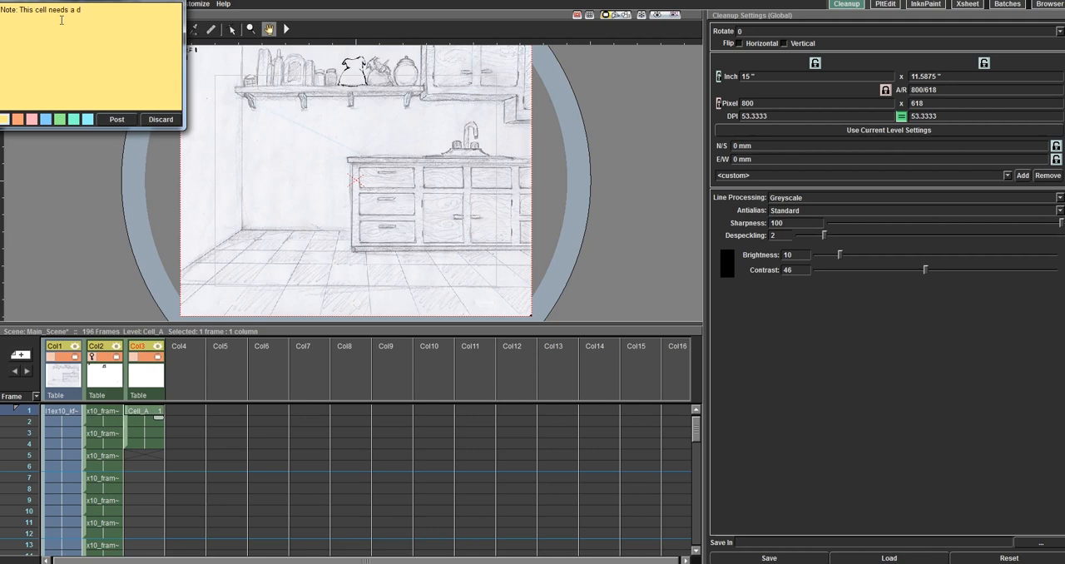
{"action": "type", "text": "rawing"}
{"action": "left_click", "coordinate": [117, 120]}
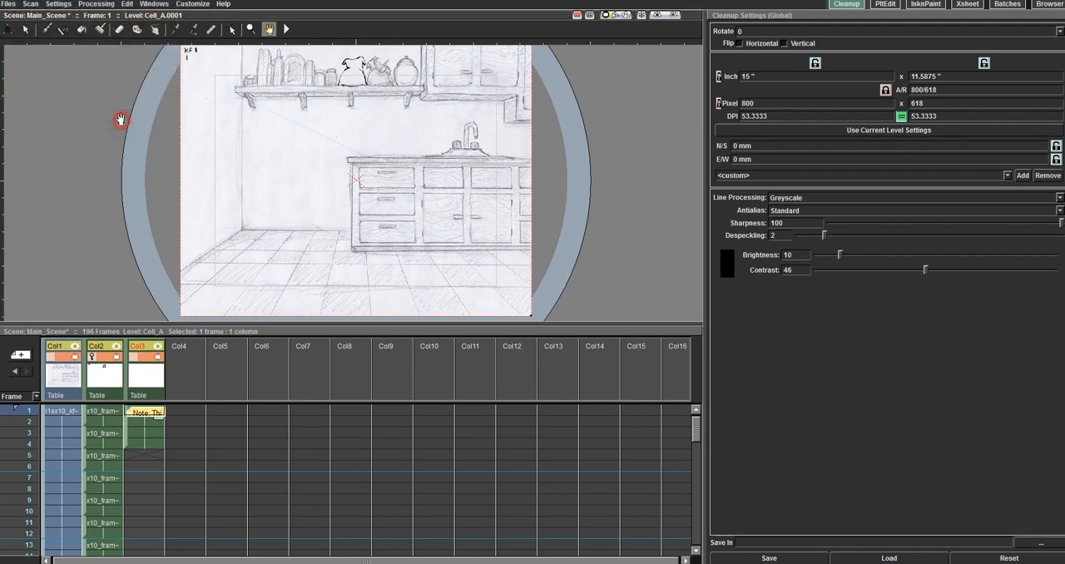
Step: Reopen the note on Cell_A, try the pink and blue colours, and post it in orange
{"action": "left_click", "coordinate": [151, 423]}
{"action": "left_click", "coordinate": [152, 444]}
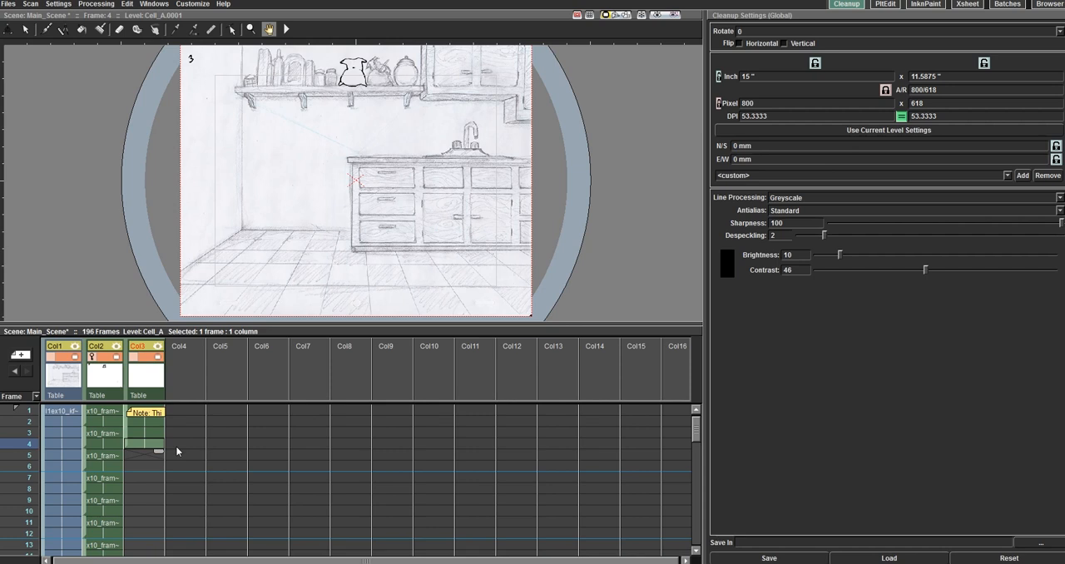
{"action": "left_click", "coordinate": [146, 415]}
{"action": "double_click", "coordinate": [147, 414]}
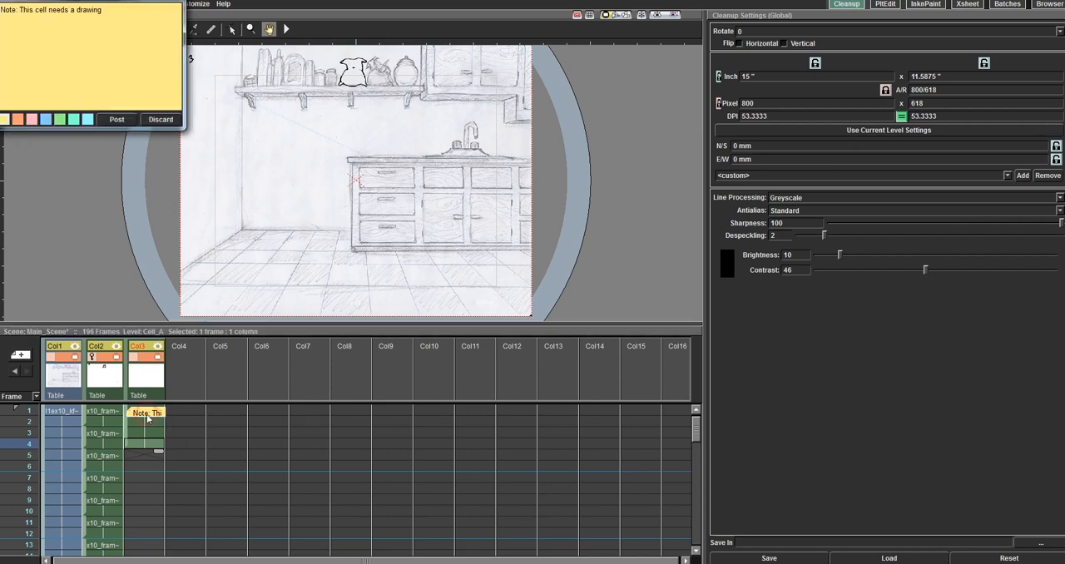
{"action": "left_click", "coordinate": [32, 121]}
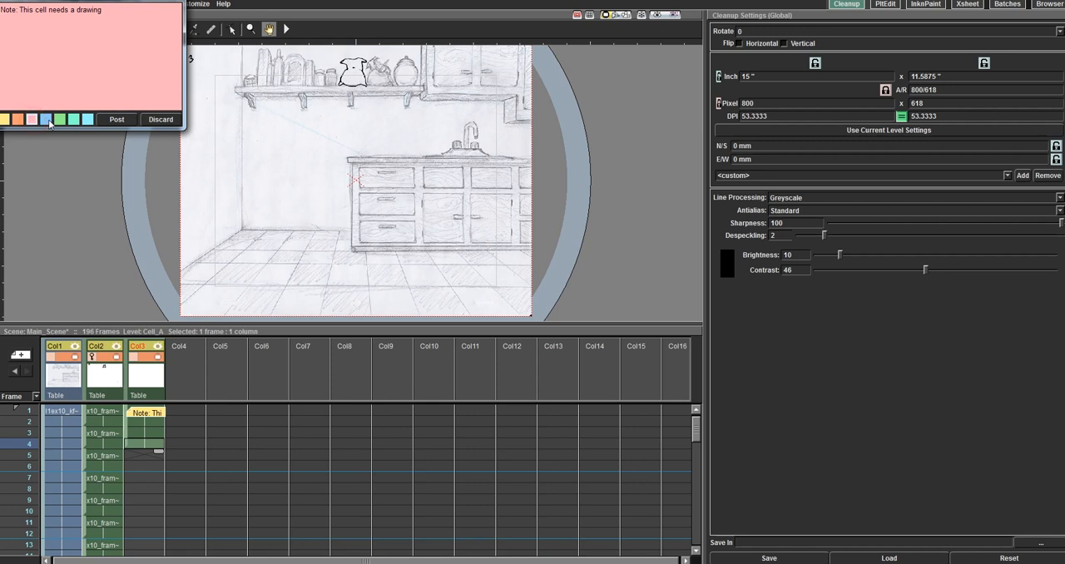
{"action": "left_click", "coordinate": [46, 119]}
{"action": "left_click", "coordinate": [31, 119]}
{"action": "left_click", "coordinate": [18, 119]}
{"action": "left_click", "coordinate": [117, 119]}
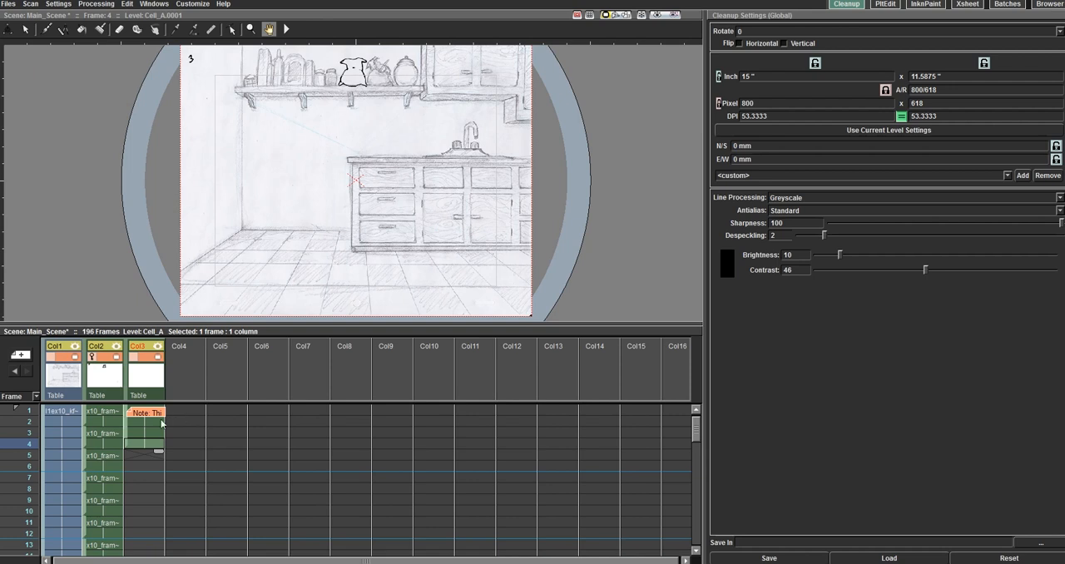
Step: Discard the note on Cell_A and delete column Col3 from the xsheet
{"action": "double_click", "coordinate": [150, 412]}
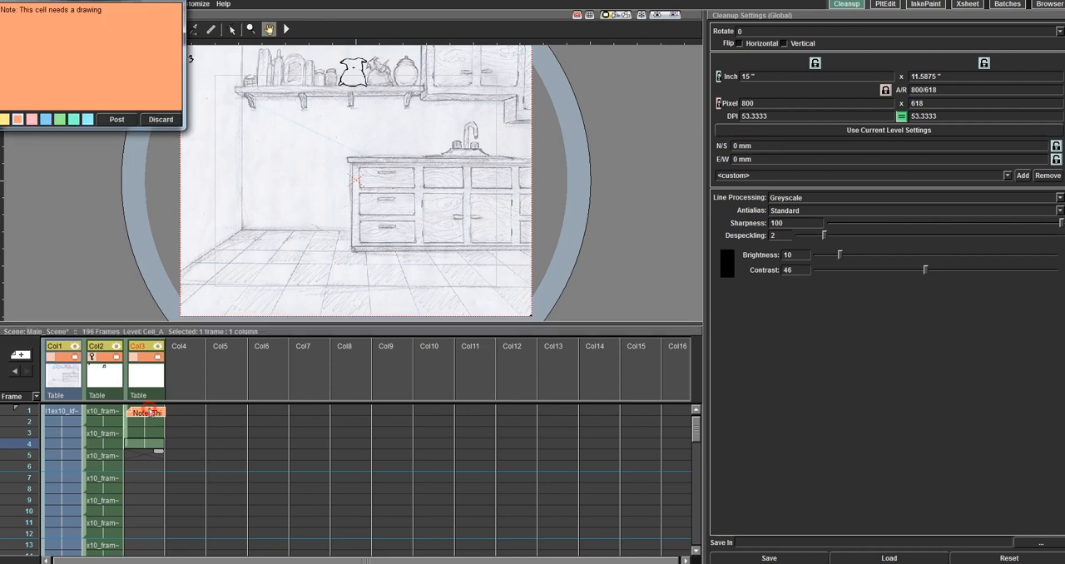
{"action": "left_click", "coordinate": [161, 120]}
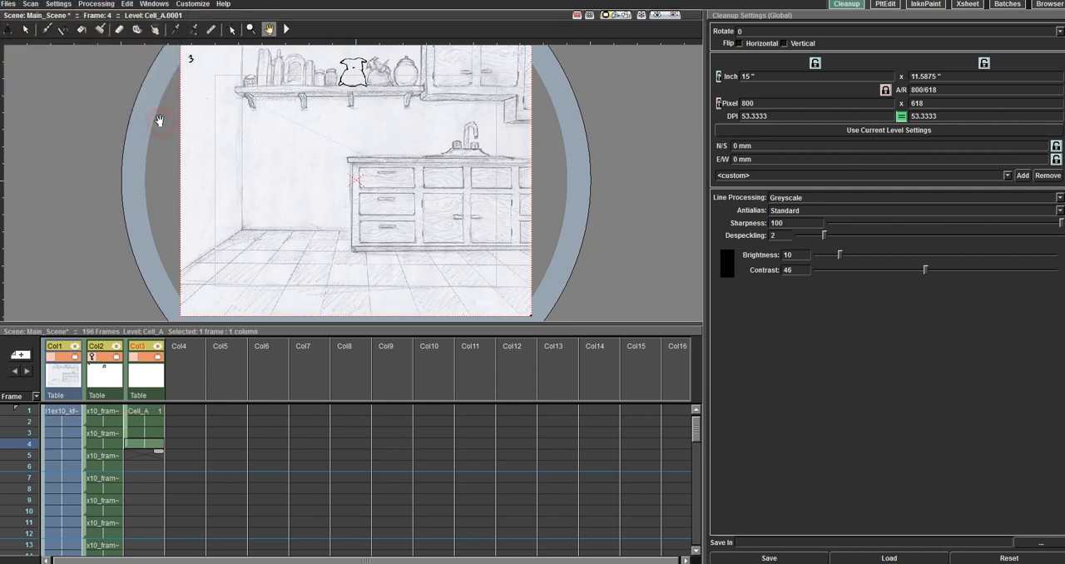
{"action": "left_click", "coordinate": [150, 395]}
{"action": "right_click", "coordinate": [150, 396]}
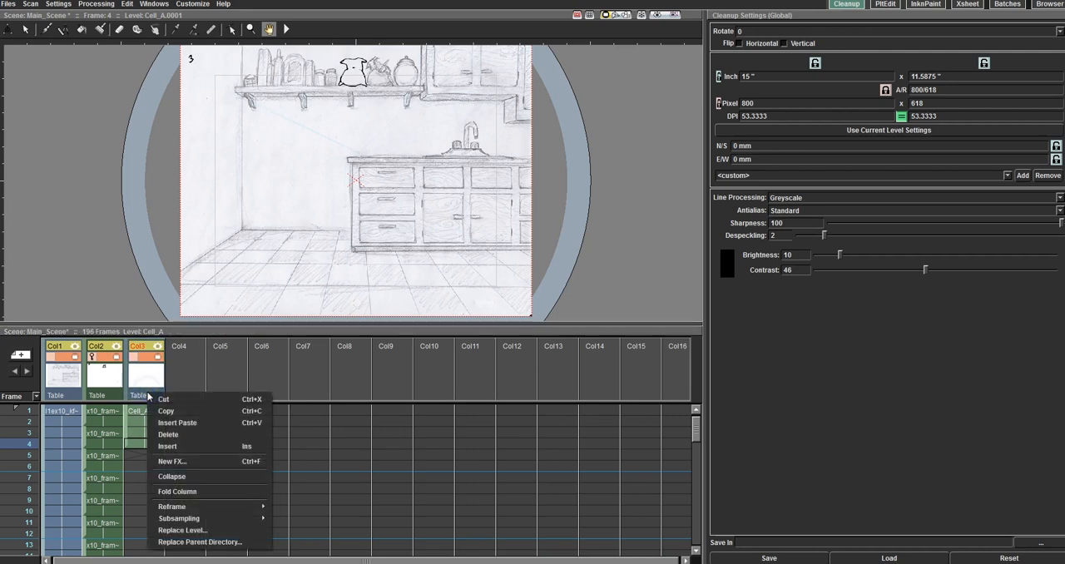
{"action": "left_click", "coordinate": [169, 434]}
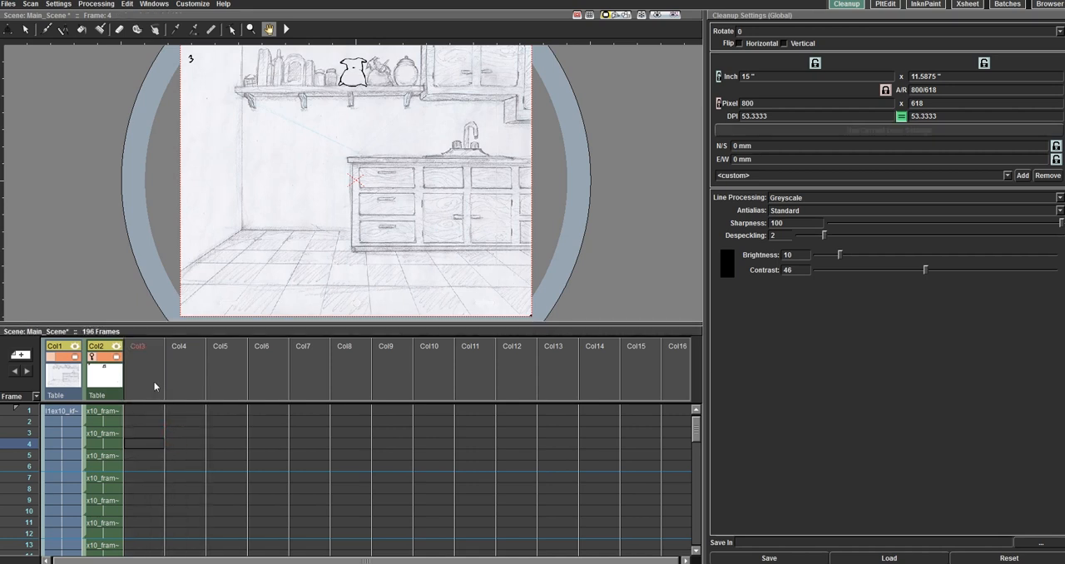
Step: In the output settings, apply the level settings of Col2's frame 1 drawing, x10_frame_2, to Camera1
{"action": "left_click", "coordinate": [74, 413]}
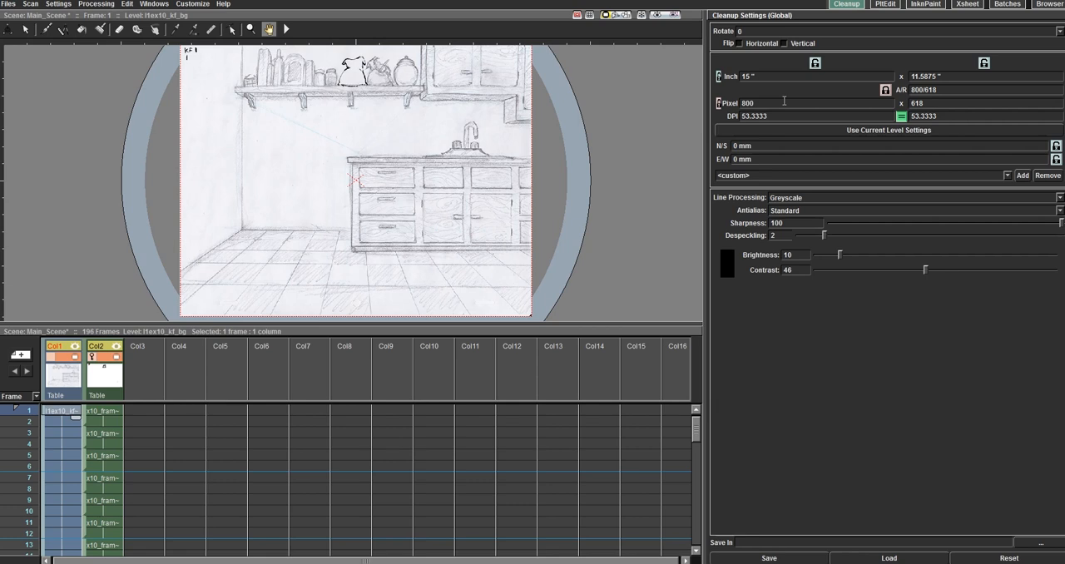
{"action": "left_click", "coordinate": [103, 9]}
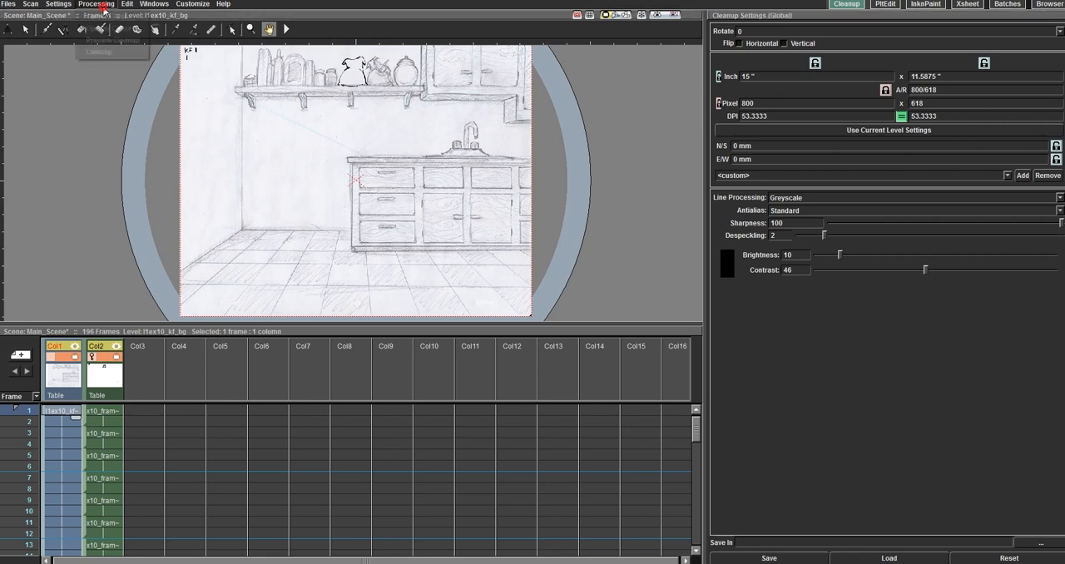
{"action": "mouse_move", "coordinate": [60, 8]}
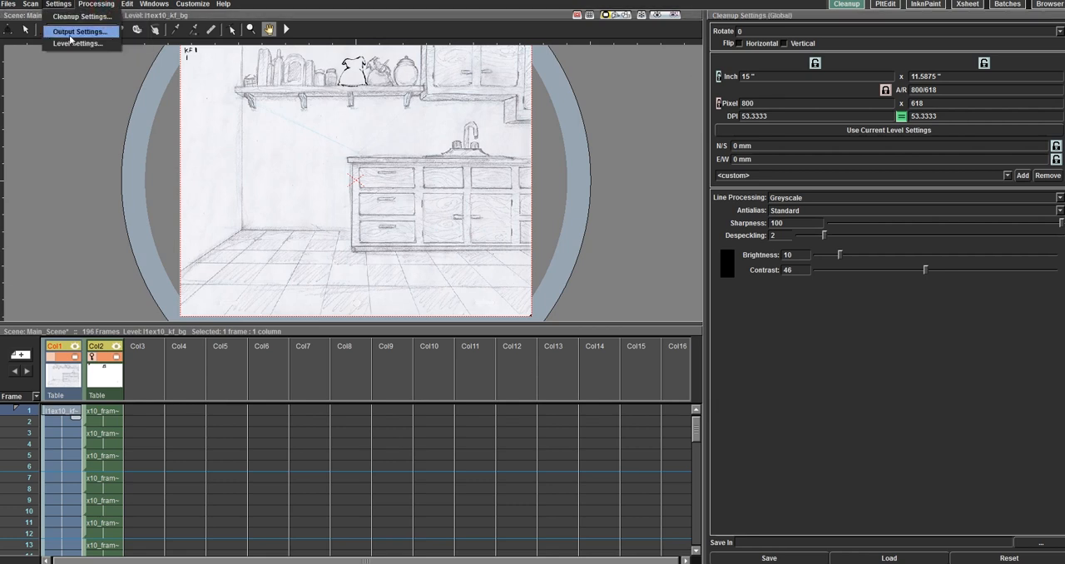
{"action": "left_click", "coordinate": [79, 32]}
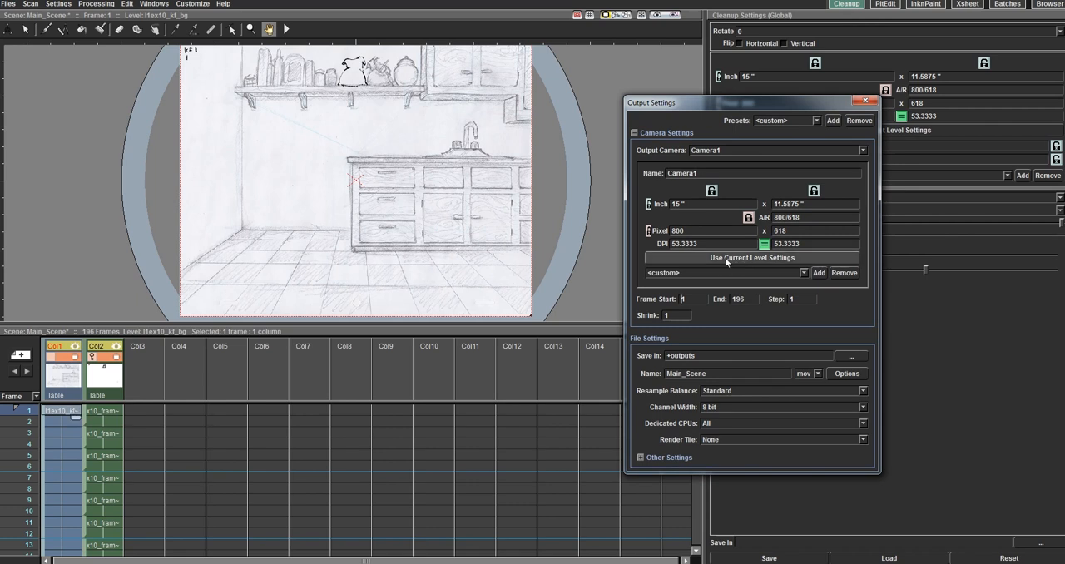
{"action": "left_click", "coordinate": [60, 414]}
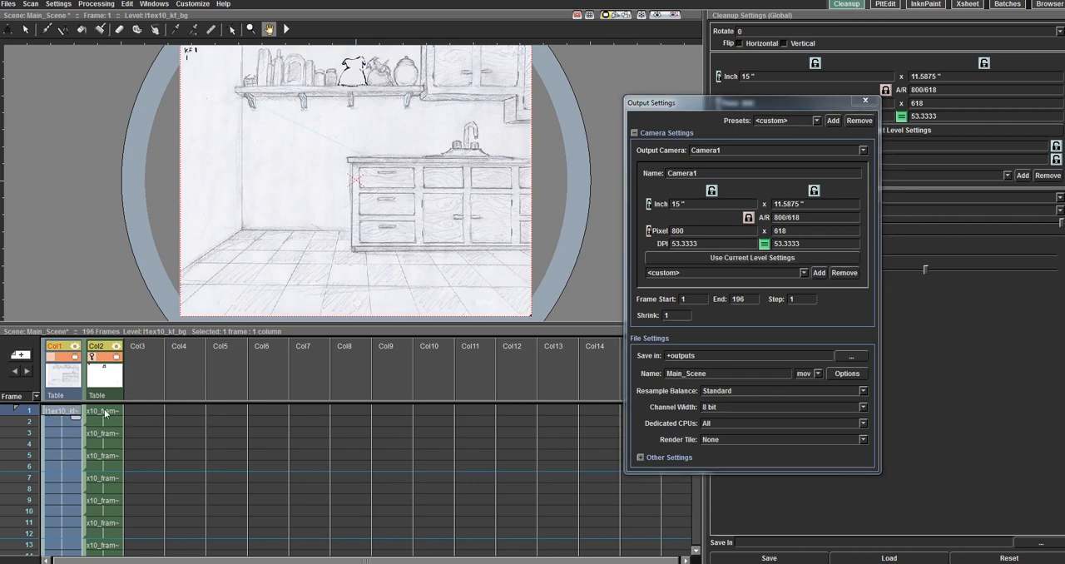
{"action": "left_click", "coordinate": [106, 412]}
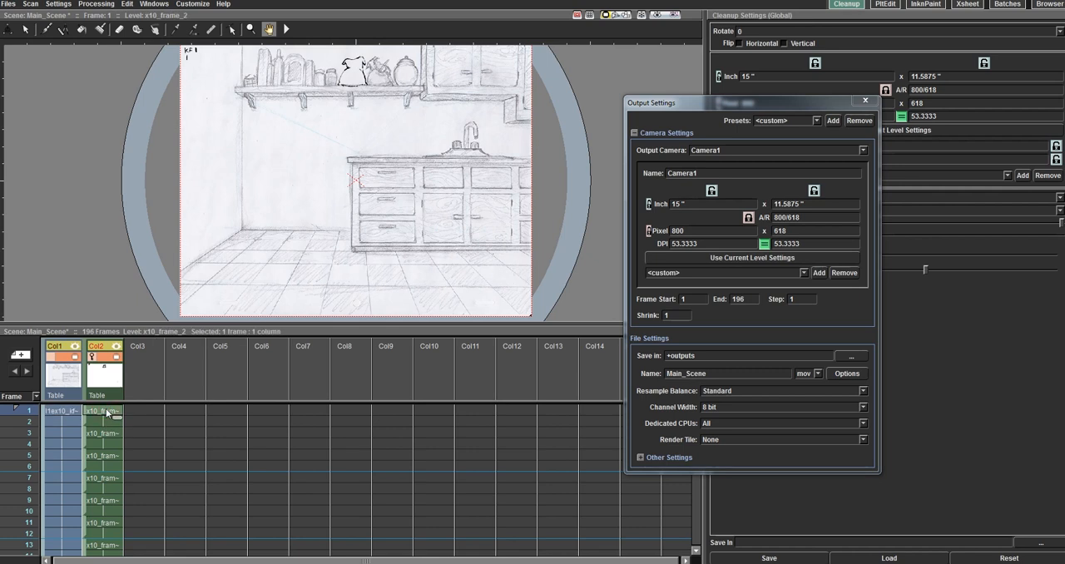
{"action": "left_click", "coordinate": [761, 260]}
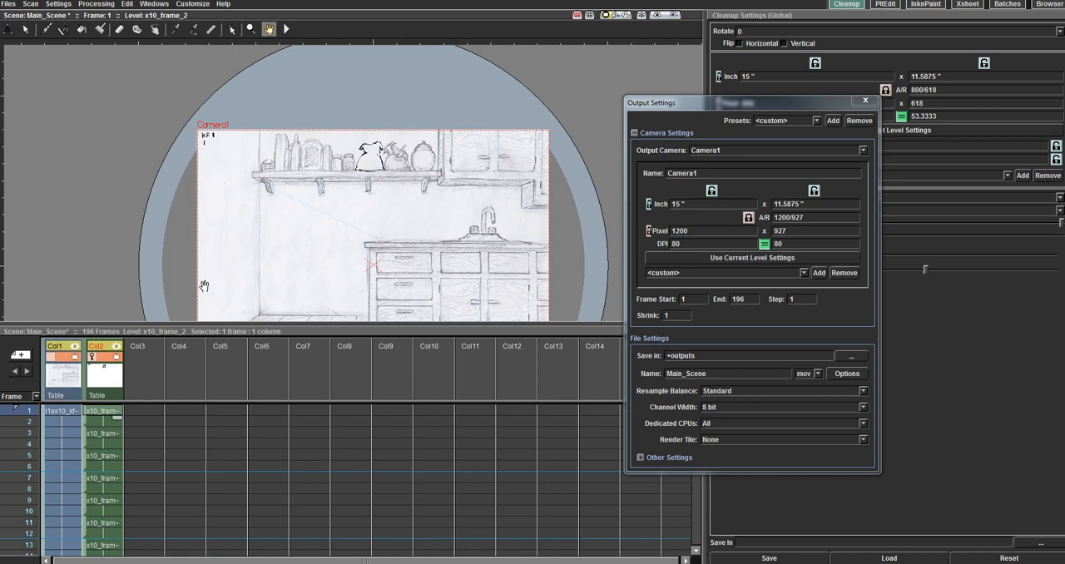
{"action": "left_click_drag", "start_coordinate": [505, 280], "coordinate": [490, 237]}
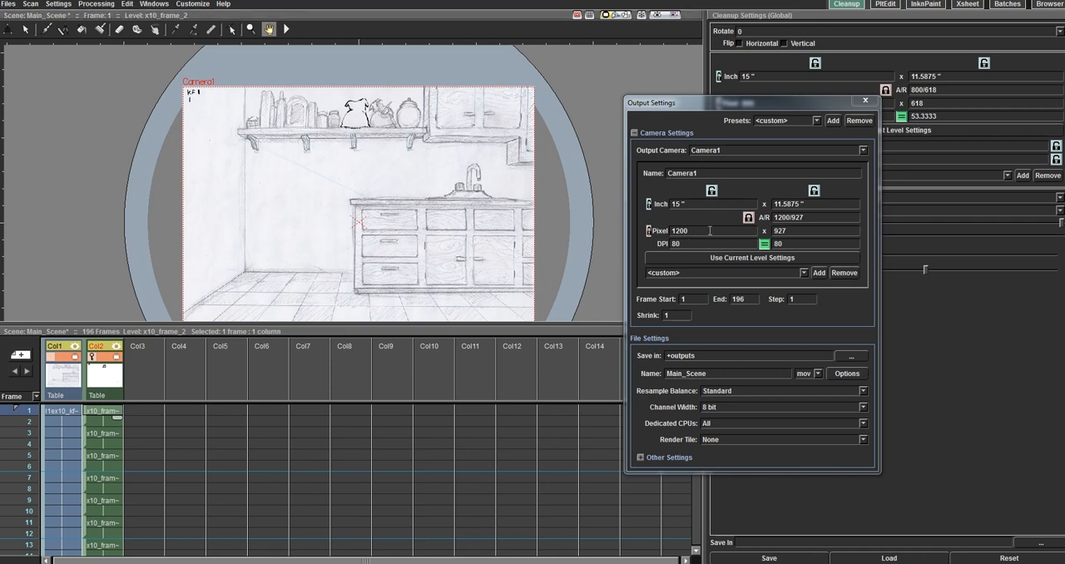
Step: Set Camera1's pixel width to 1920 and compare the camera frame with the kitchen drawing
{"action": "left_click", "coordinate": [108, 432]}
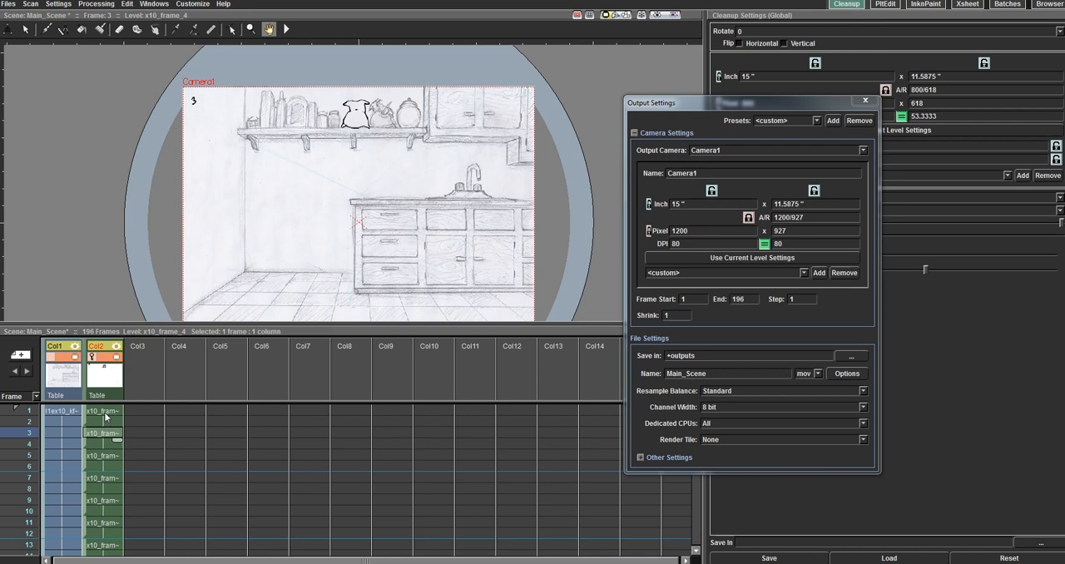
{"action": "left_click", "coordinate": [105, 412]}
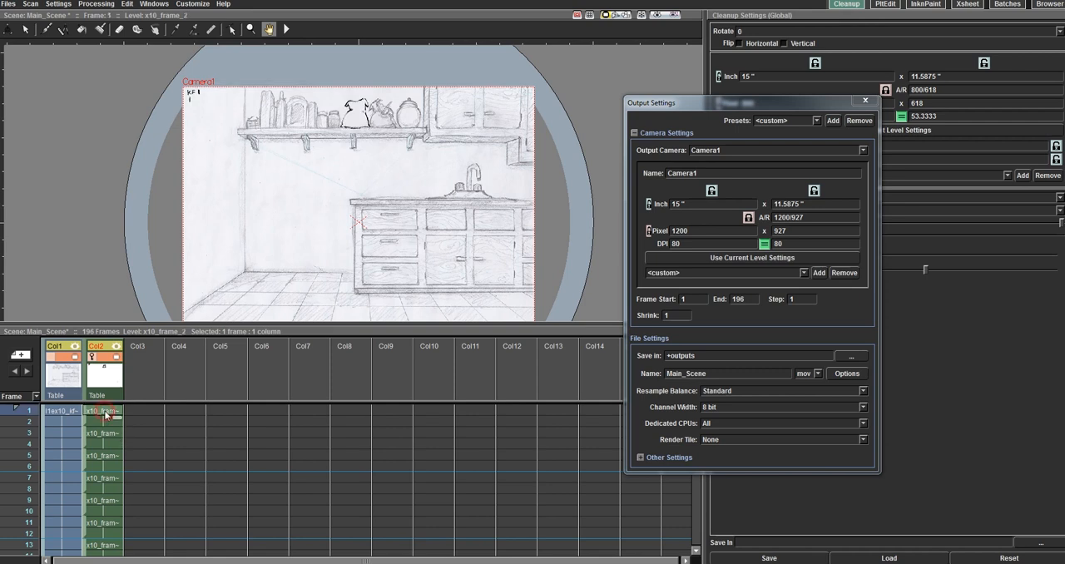
{"action": "double_click", "coordinate": [699, 231]}
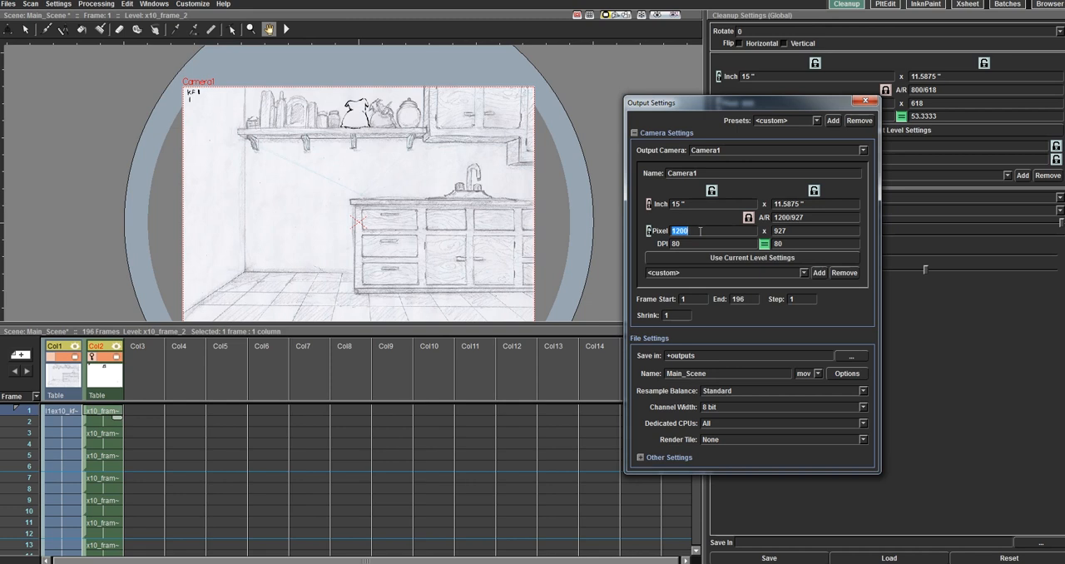
{"action": "type", "text": "1920"}
{"action": "key", "text": "Return"}
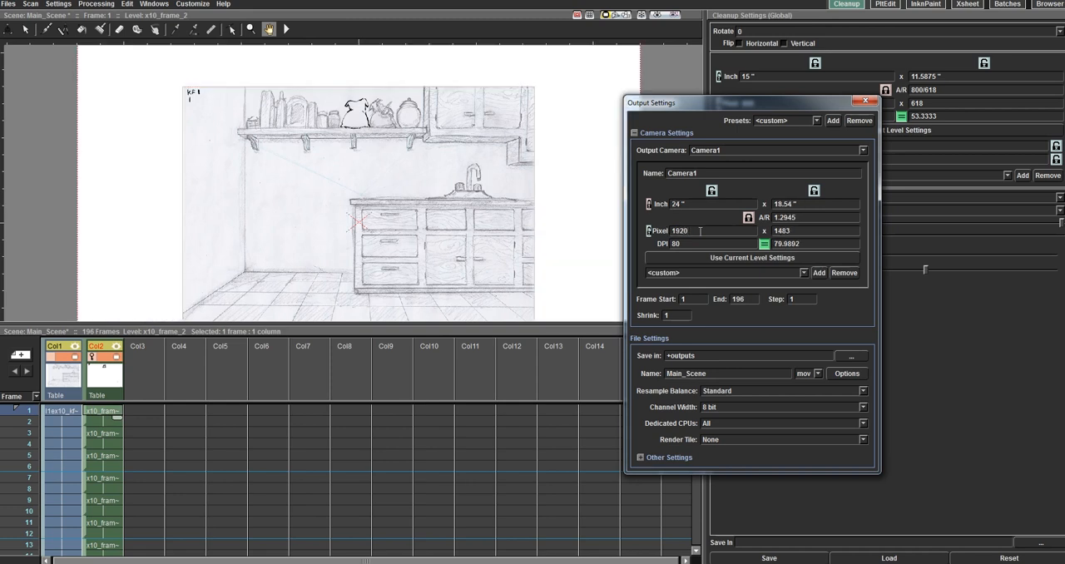
{"action": "mouse_move", "coordinate": [110, 91]}
{"action": "left_mouse_down"}
{"action": "mouse_move", "coordinate": [138, 208]}
{"action": "mouse_move", "coordinate": [161, 194]}
{"action": "mouse_move", "coordinate": [102, 136]}
{"action": "left_mouse_up"}
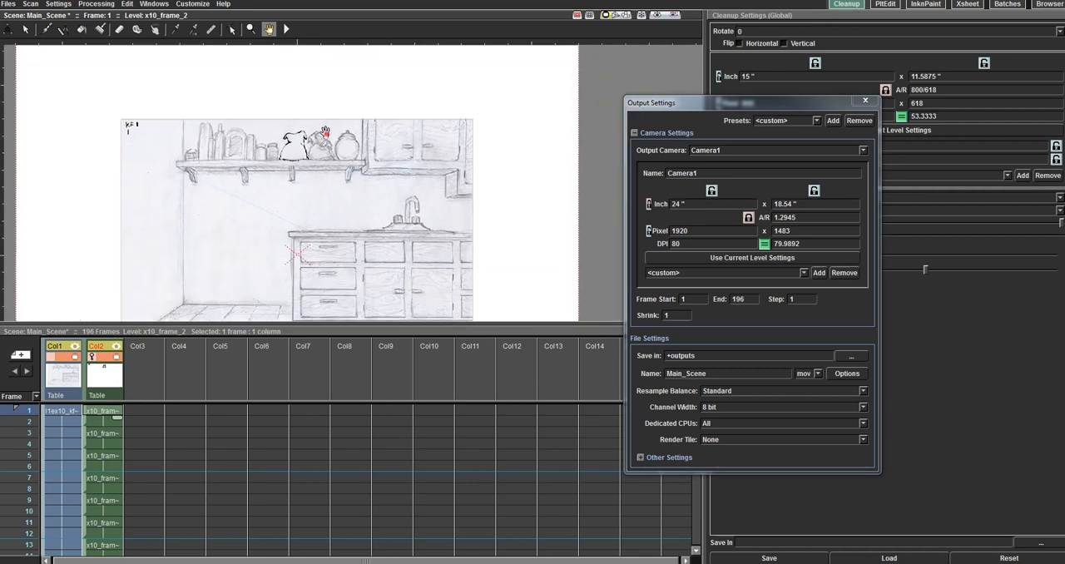
{"action": "left_click_drag", "start_coordinate": [320, 134], "coordinate": [404, 99]}
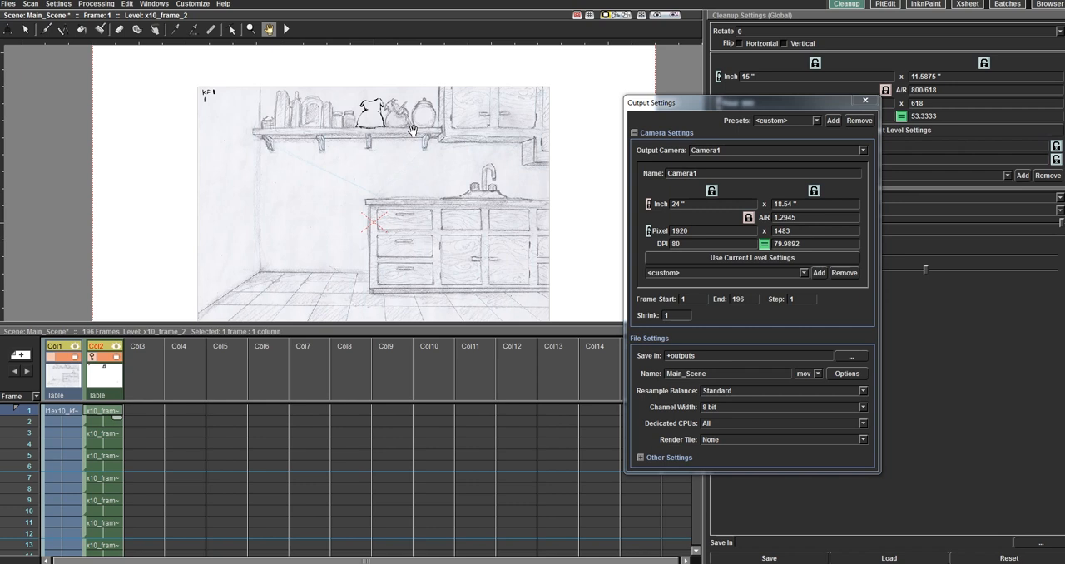
{"action": "left_click_drag", "start_coordinate": [182, 116], "coordinate": [186, 170]}
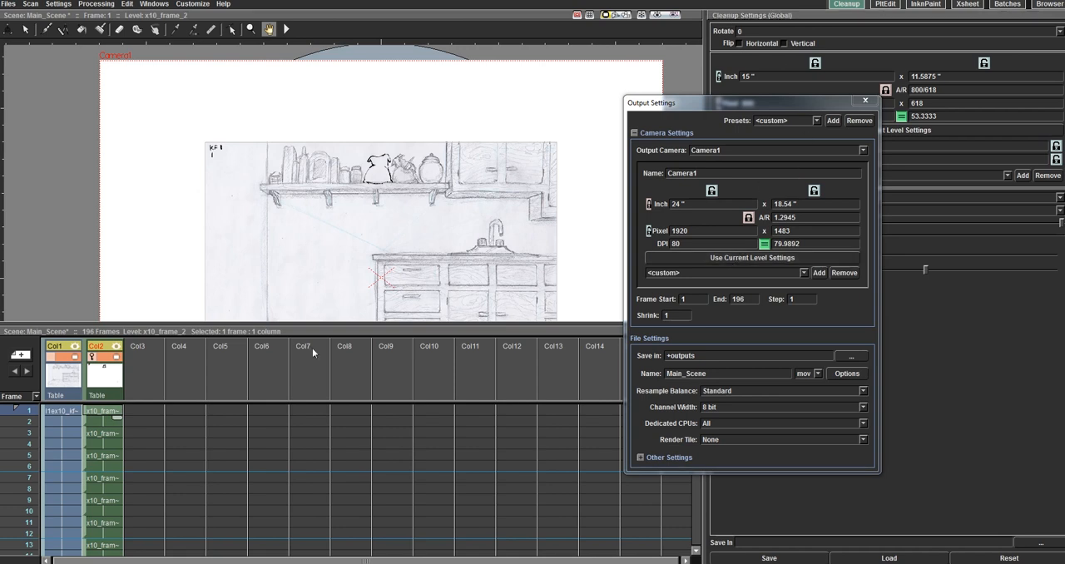
Step: Match Camera1 to the x10_frame_2 level settings again and close the output settings
{"action": "left_click", "coordinate": [740, 265]}
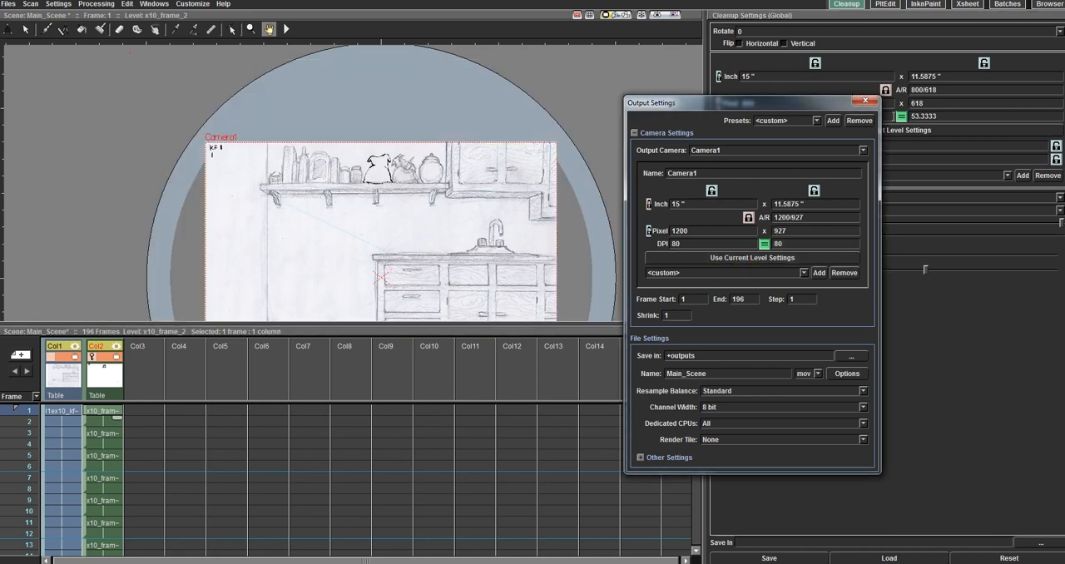
{"action": "left_click", "coordinate": [864, 101]}
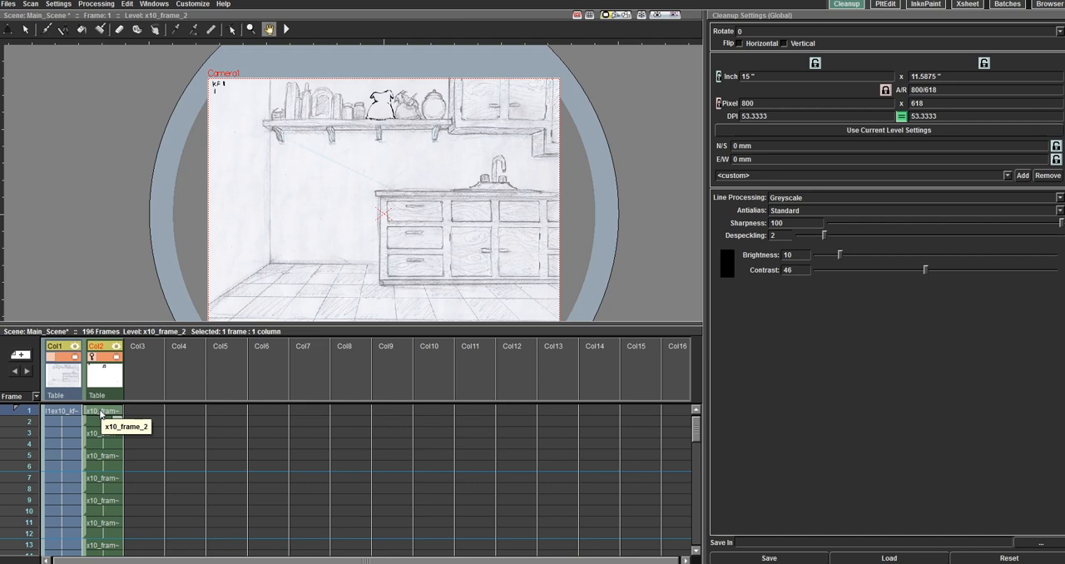
Step: Flip between the Col2 drawings at frames 1, 3 and 5 to compare them against the background
{"action": "left_click", "coordinate": [60, 408]}
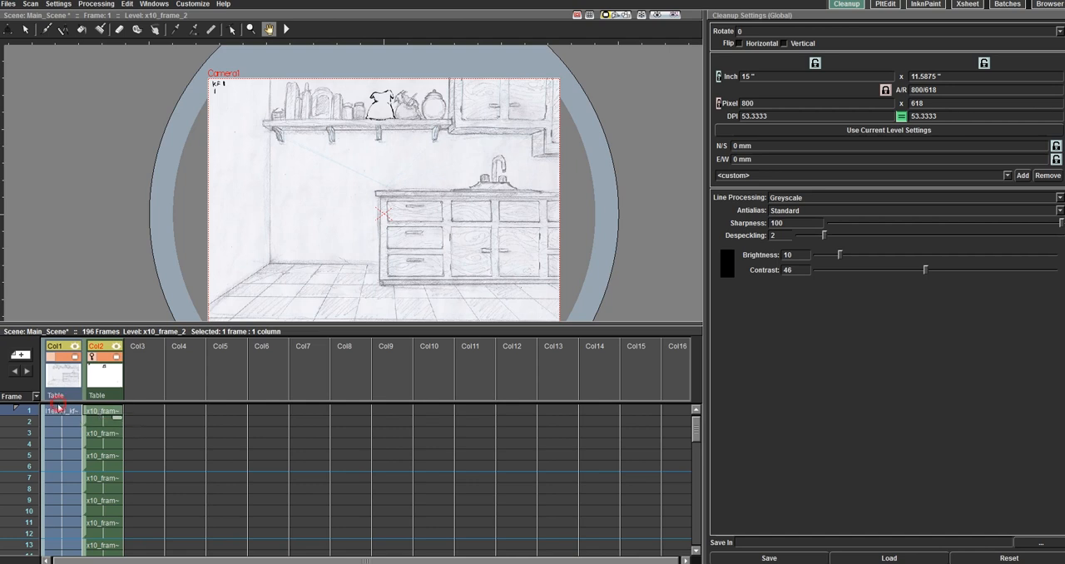
{"action": "left_click", "coordinate": [104, 412]}
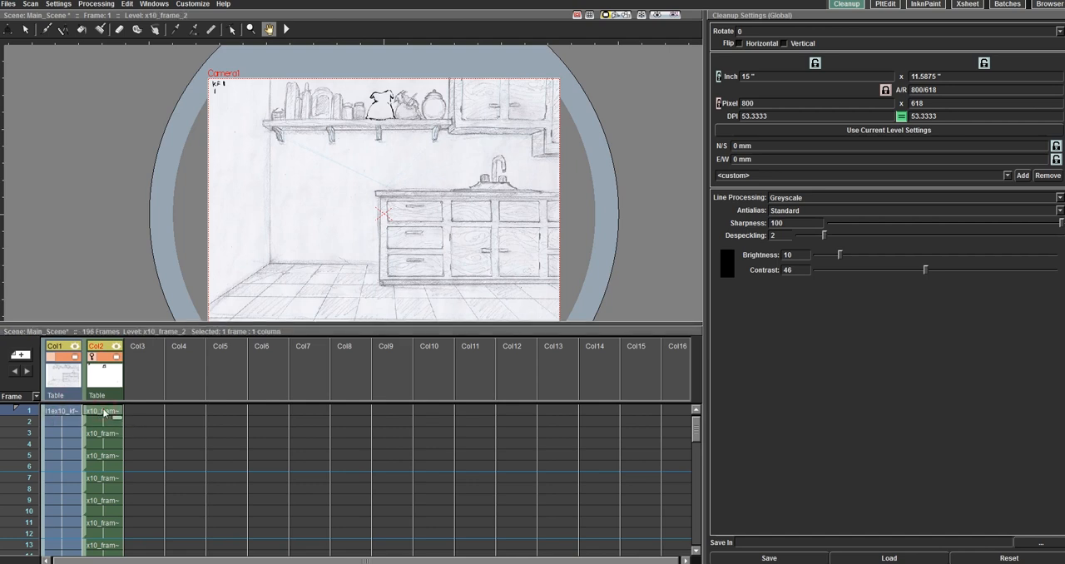
{"action": "left_click", "coordinate": [107, 434]}
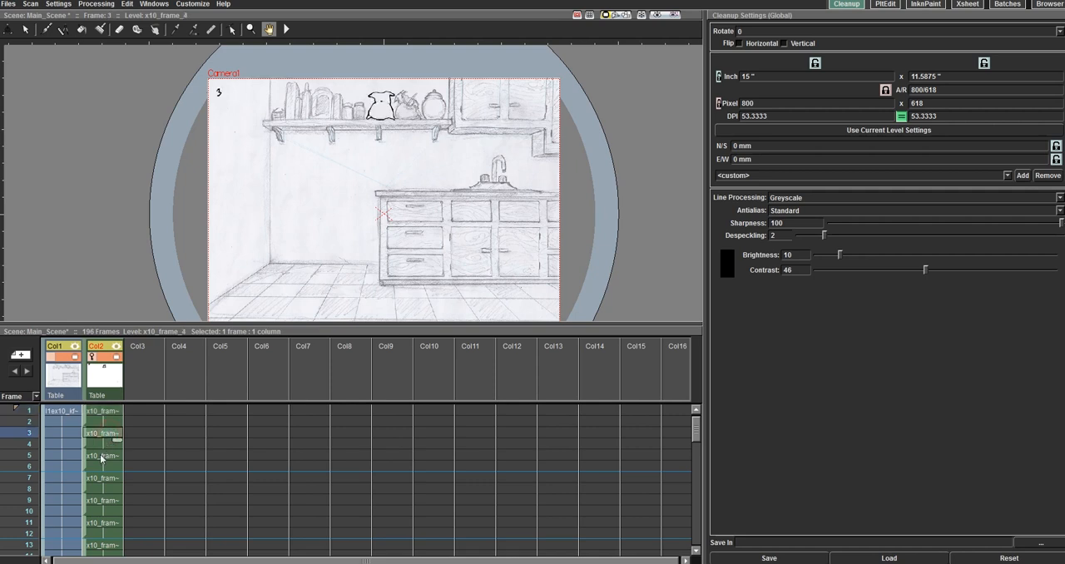
{"action": "left_click", "coordinate": [100, 457]}
{"action": "left_click", "coordinate": [107, 412]}
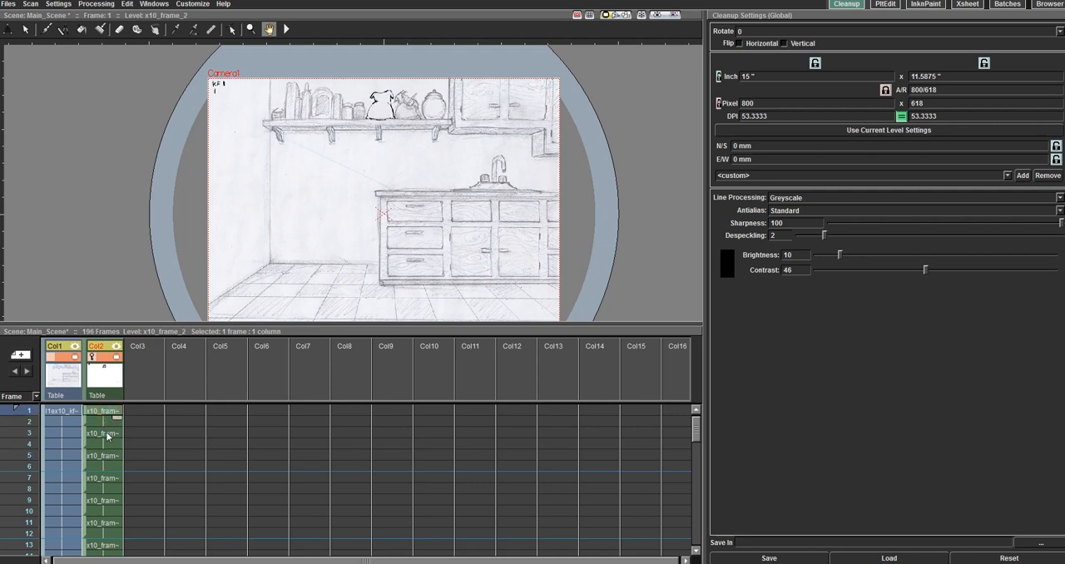
{"action": "left_click", "coordinate": [107, 432]}
{"action": "left_click", "coordinate": [107, 413]}
{"action": "left_click", "coordinate": [106, 433]}
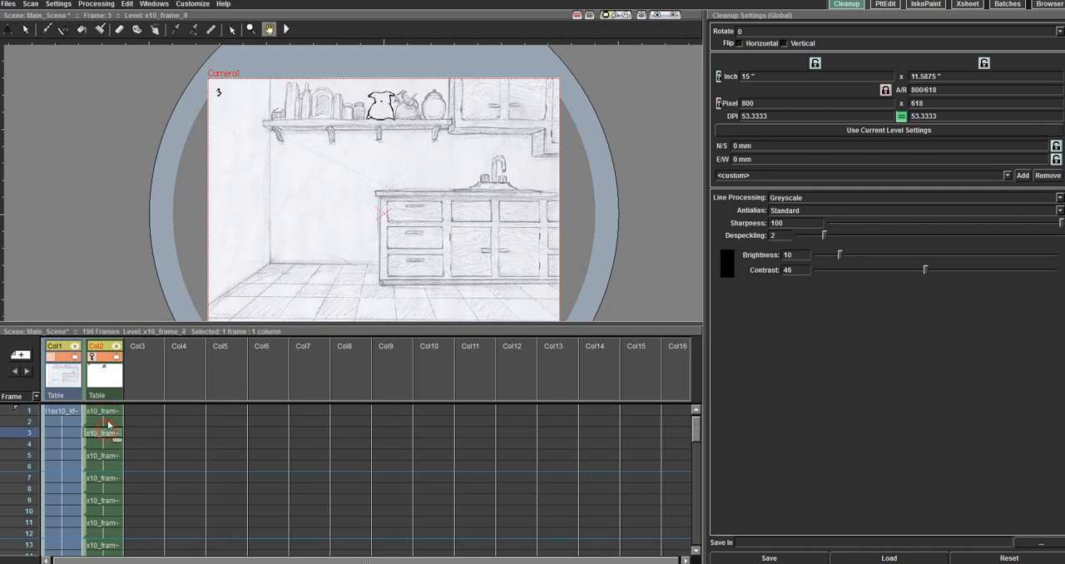
{"action": "left_click", "coordinate": [106, 416]}
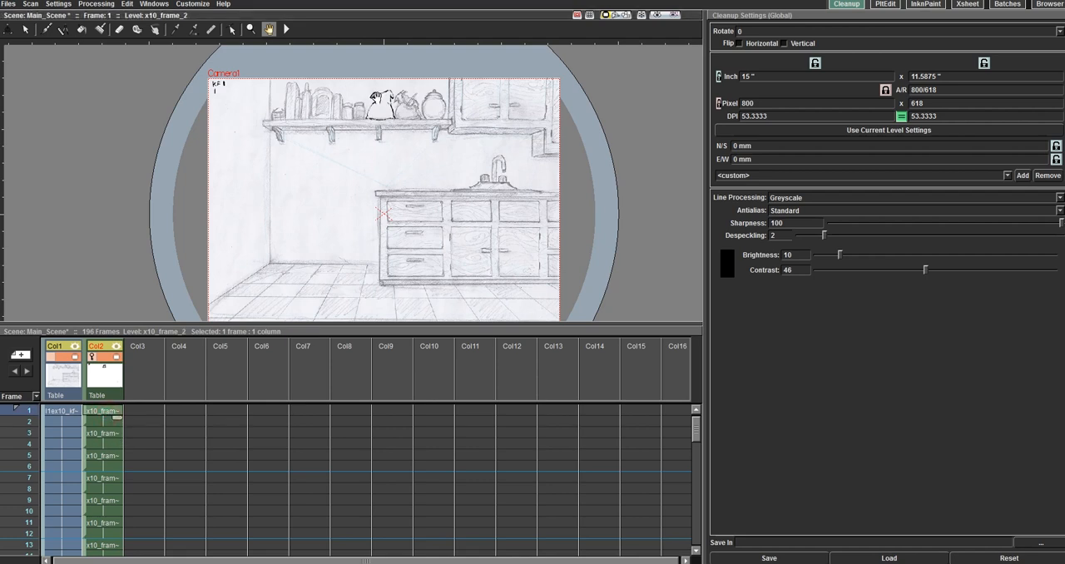
Step: Activate onion skin in the viewer and check Col2's drawings at frames 3 and 7 with it
{"action": "right_click", "coordinate": [343, 186]}
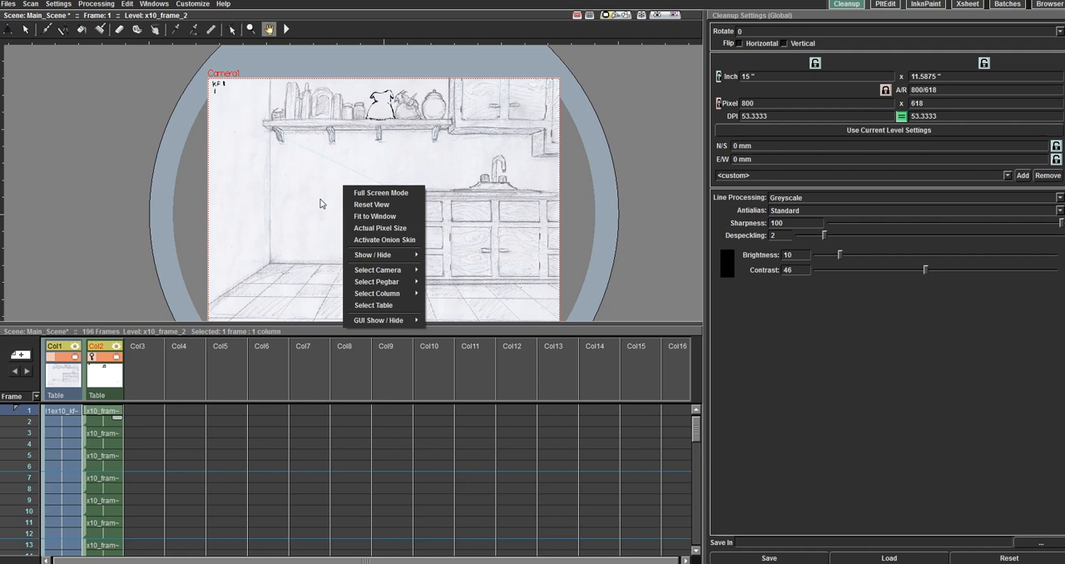
{"action": "left_click", "coordinate": [315, 198]}
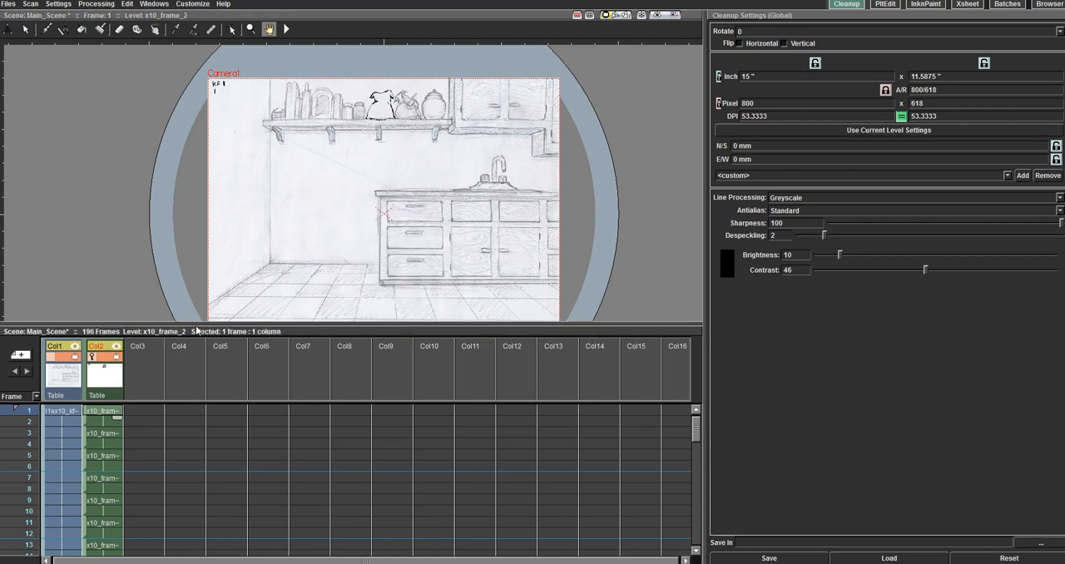
{"action": "right_click", "coordinate": [348, 206]}
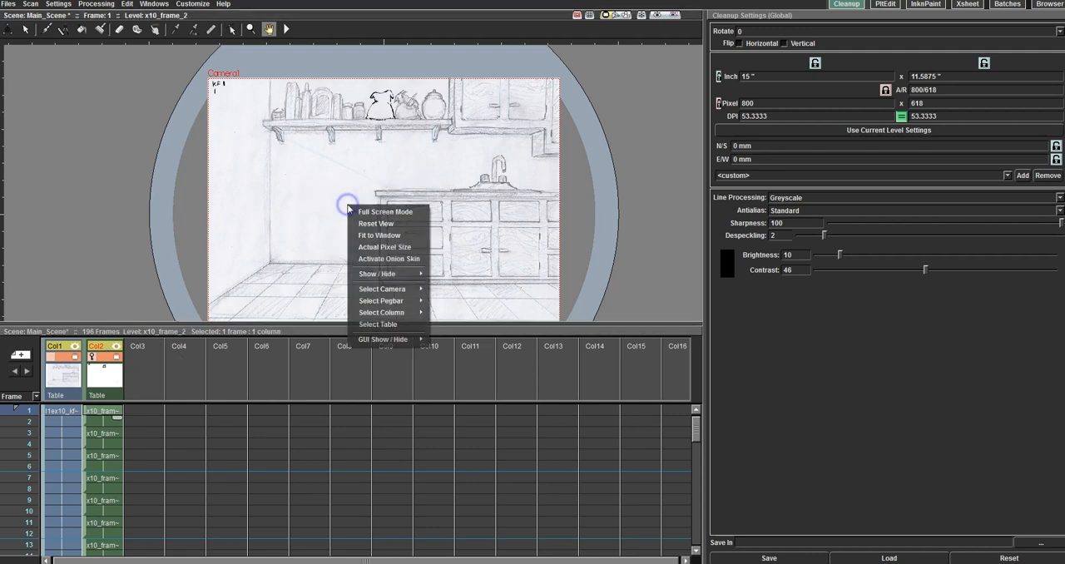
{"action": "left_click", "coordinate": [375, 260]}
{"action": "left_click", "coordinate": [93, 434]}
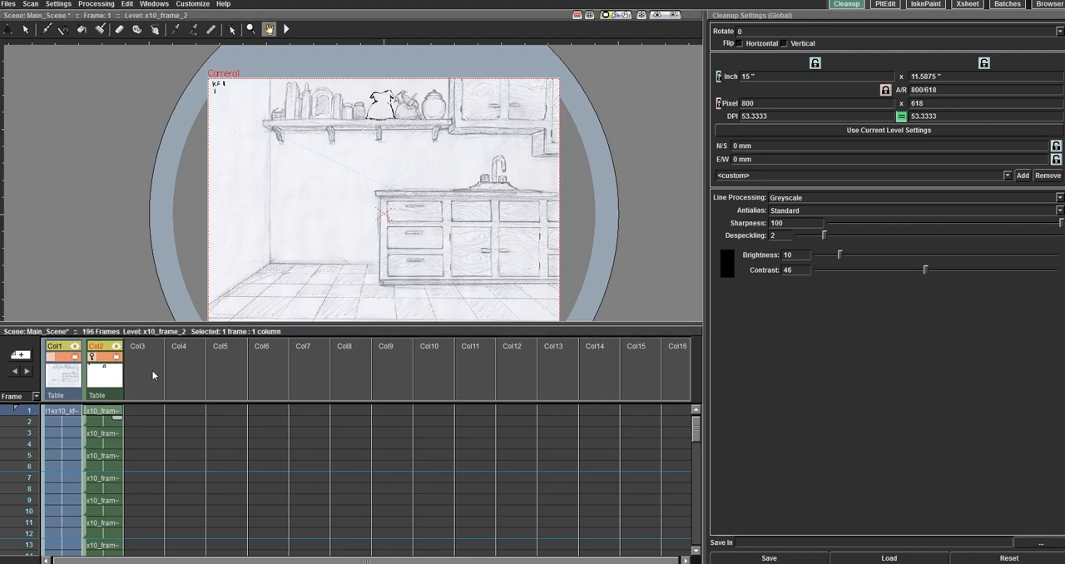
{"action": "left_click", "coordinate": [104, 479]}
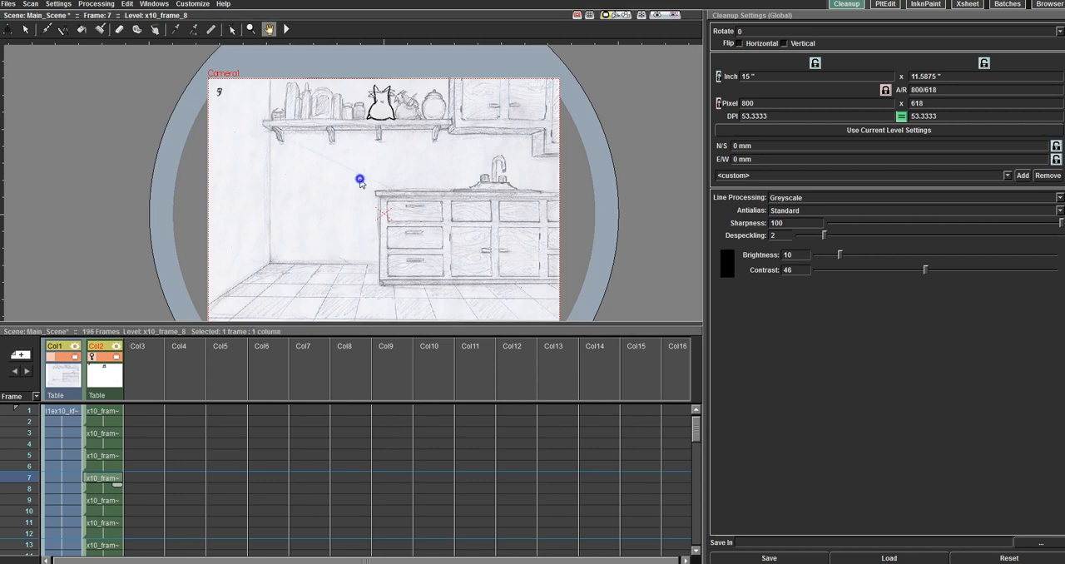
Step: Deactivate onion skin and return to Col2's drawing at frame 1
{"action": "right_click", "coordinate": [361, 179]}
{"action": "left_click", "coordinate": [398, 233]}
{"action": "left_click", "coordinate": [102, 412]}
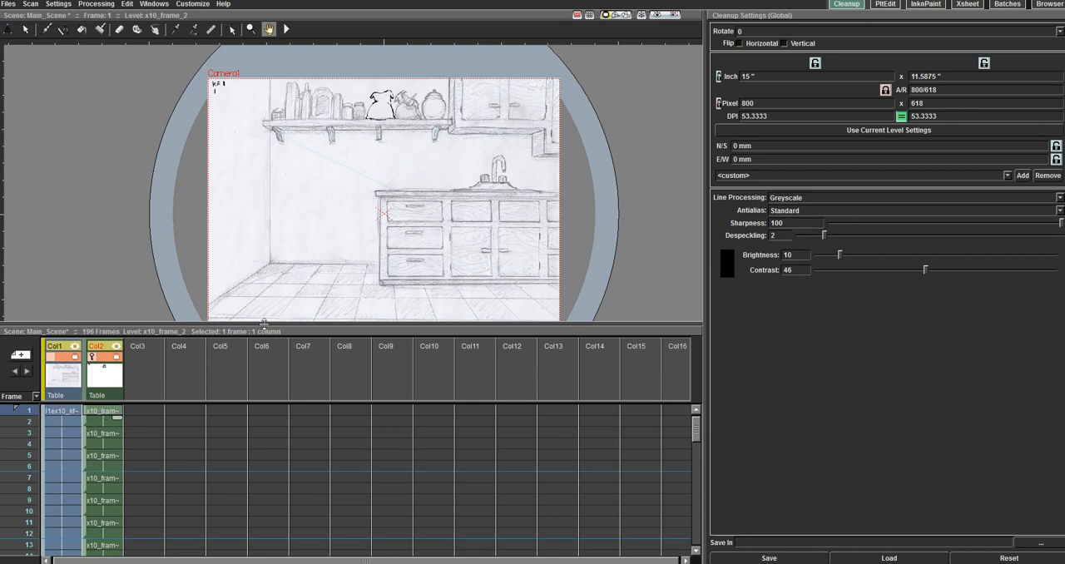
Step: In the InknPaint room, show the viewer's toolbar and playback console
{"action": "left_click", "coordinate": [885, 5]}
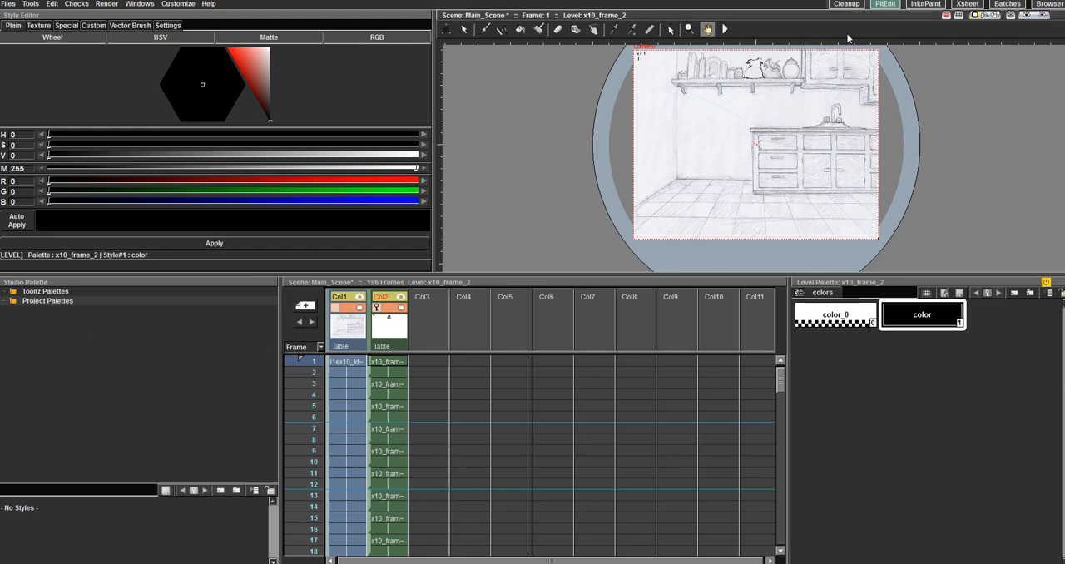
{"action": "left_click", "coordinate": [914, 7]}
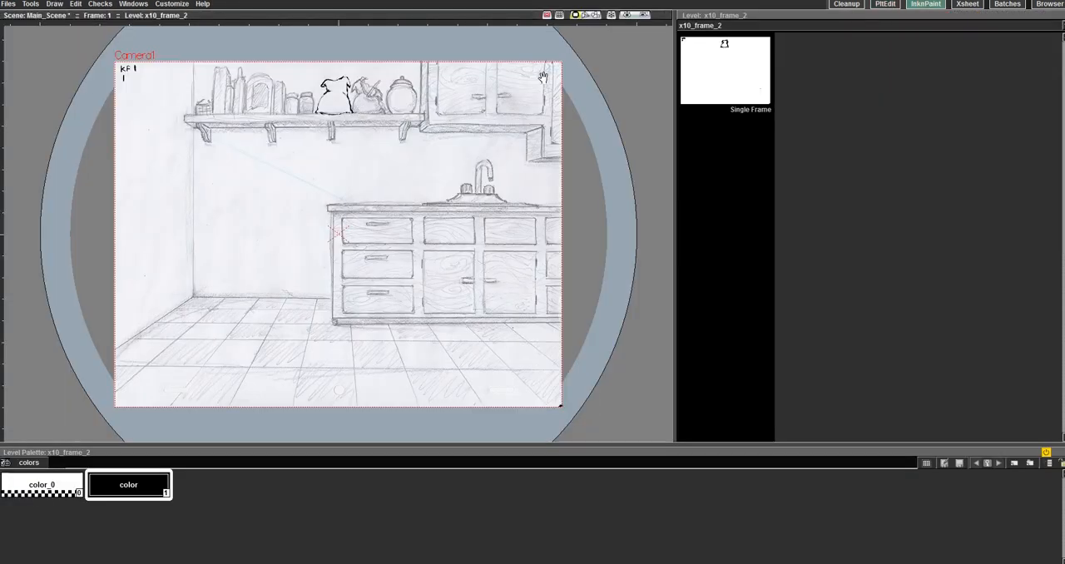
{"action": "right_click", "coordinate": [595, 240]}
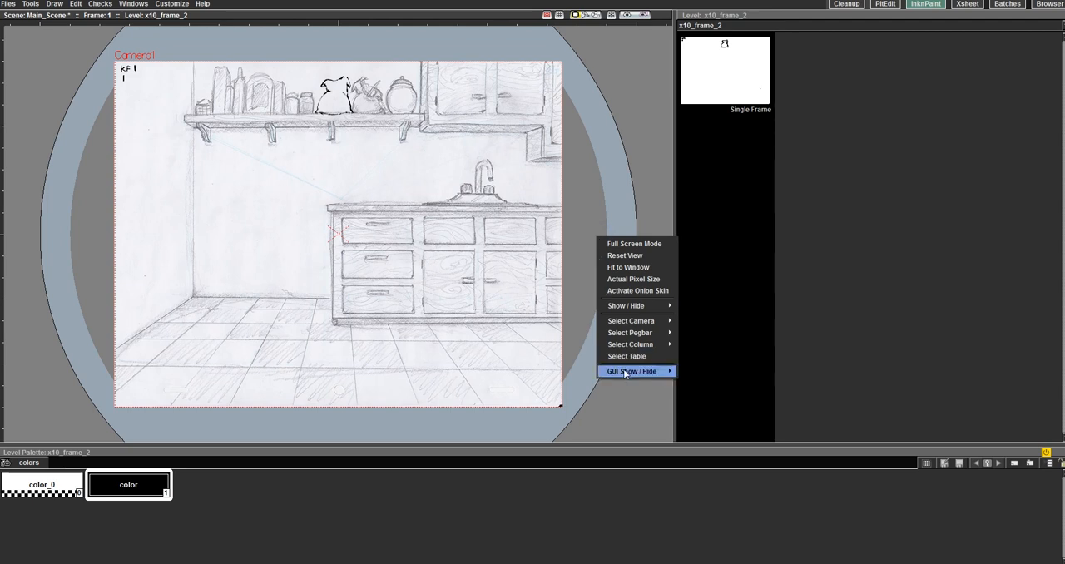
{"action": "mouse_move", "coordinate": [623, 370]}
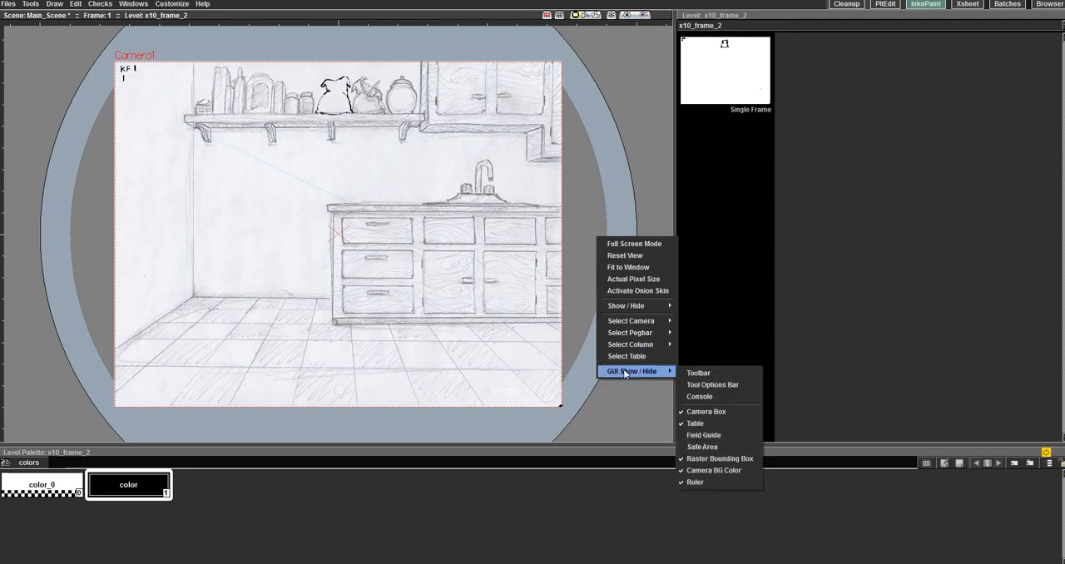
{"action": "left_click", "coordinate": [720, 374]}
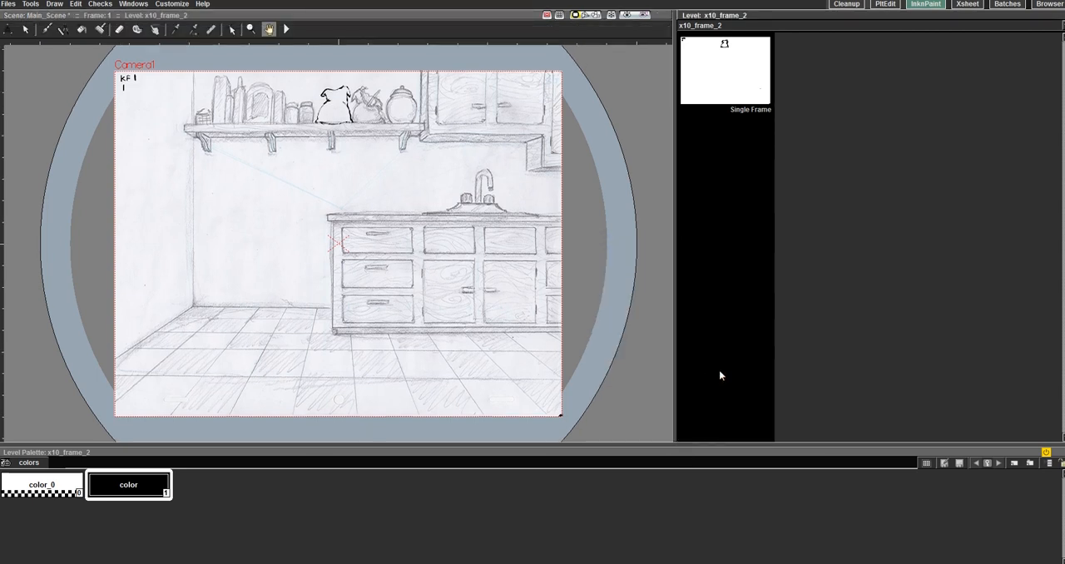
{"action": "right_click", "coordinate": [606, 351]}
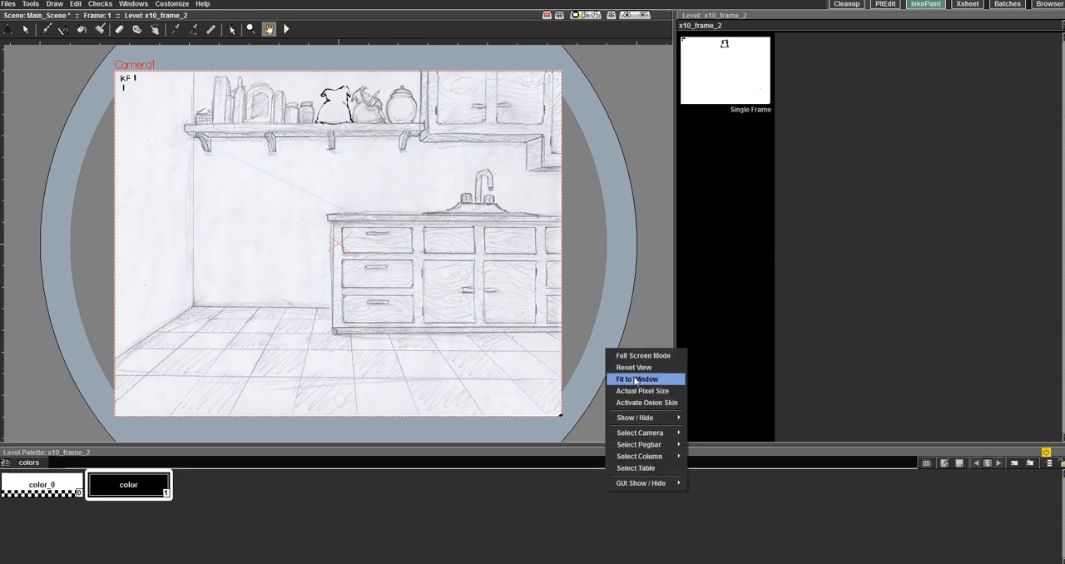
{"action": "mouse_move", "coordinate": [647, 484]}
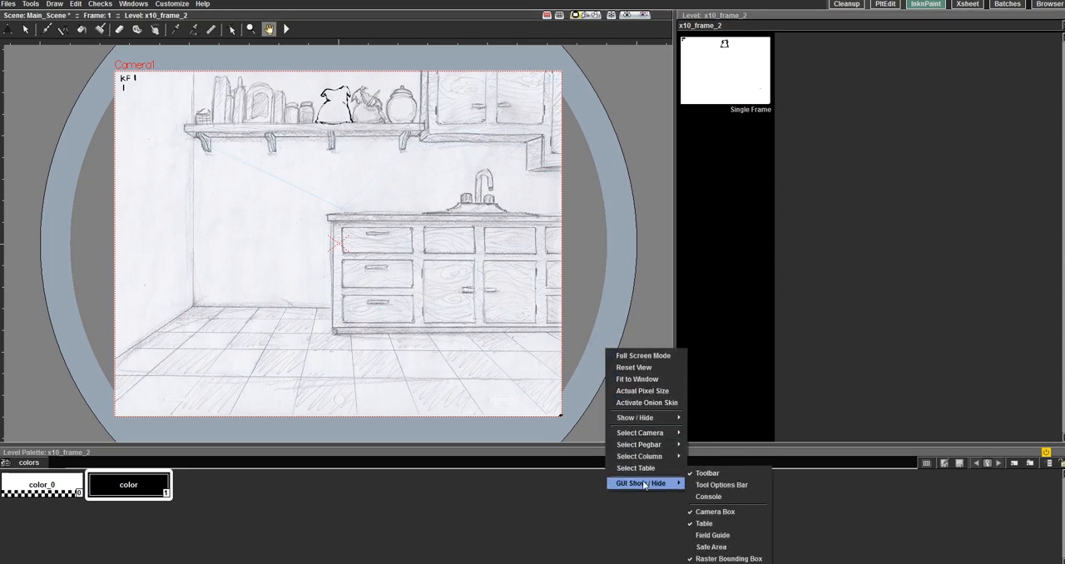
{"action": "left_click", "coordinate": [717, 497]}
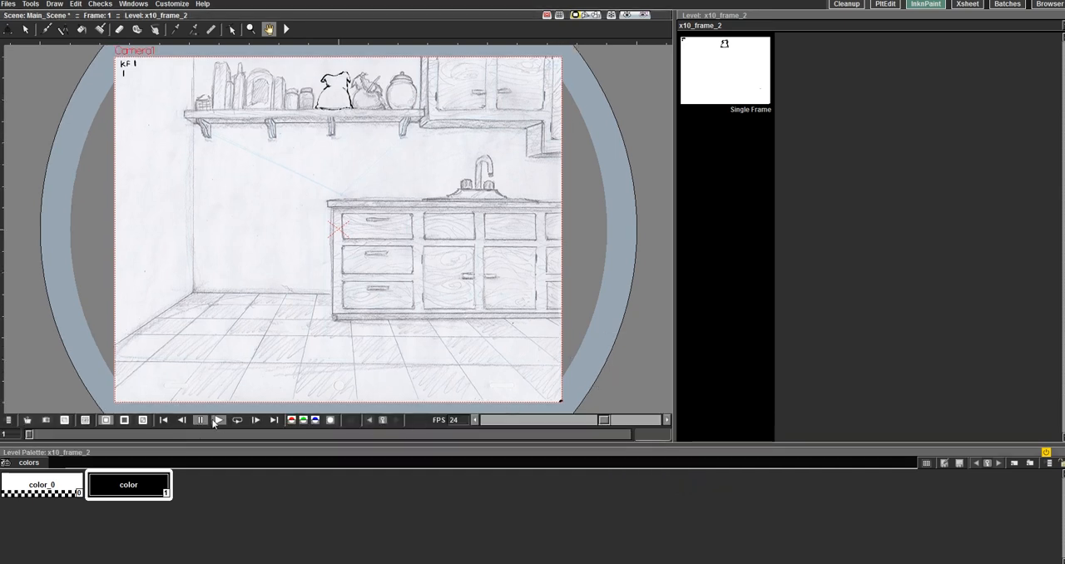
{"action": "right_click", "coordinate": [630, 212]}
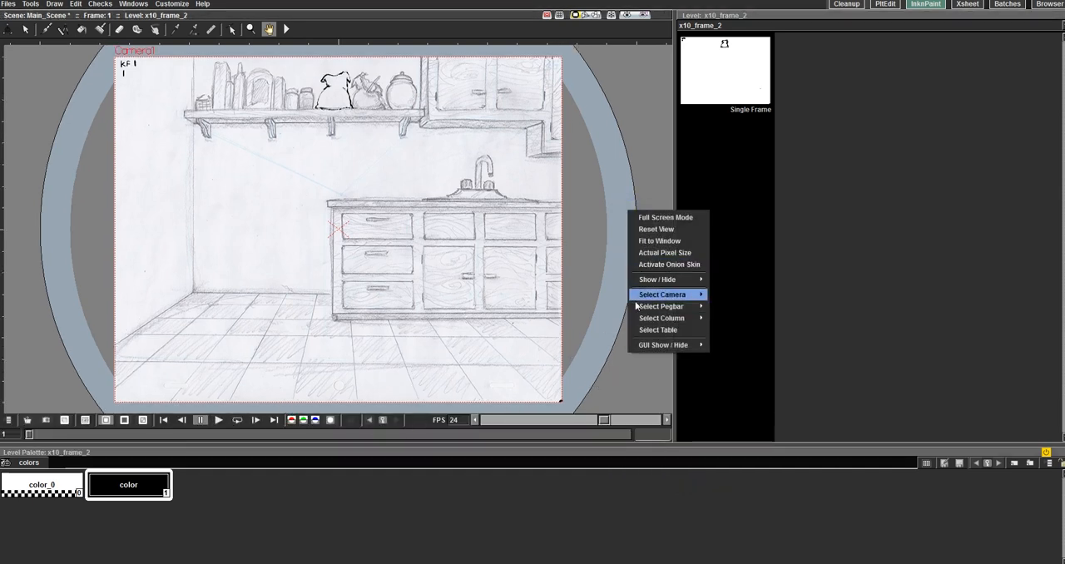
{"action": "left_click", "coordinate": [616, 252]}
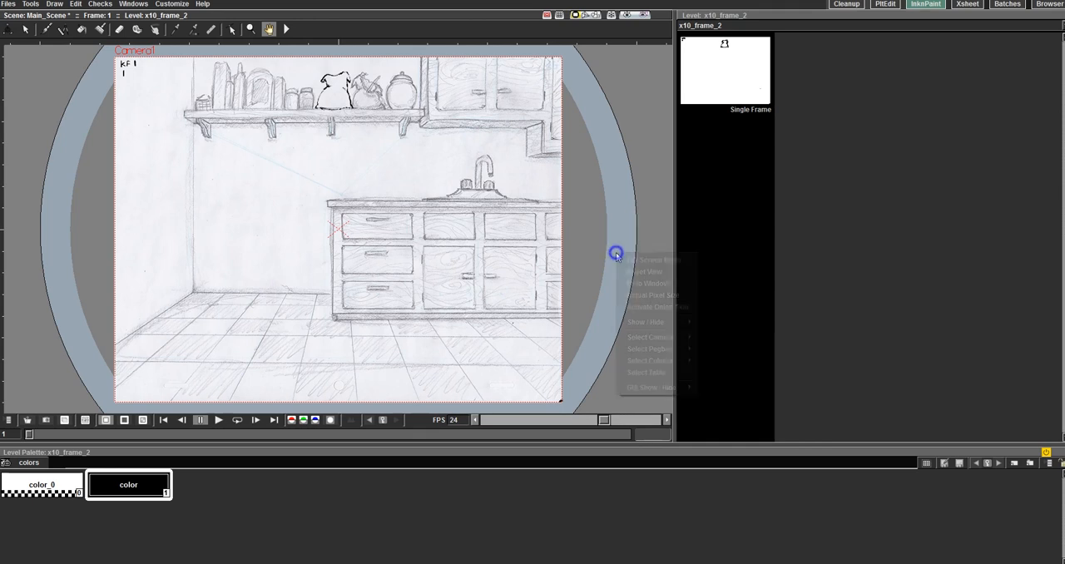
{"action": "right_click", "coordinate": [618, 239]}
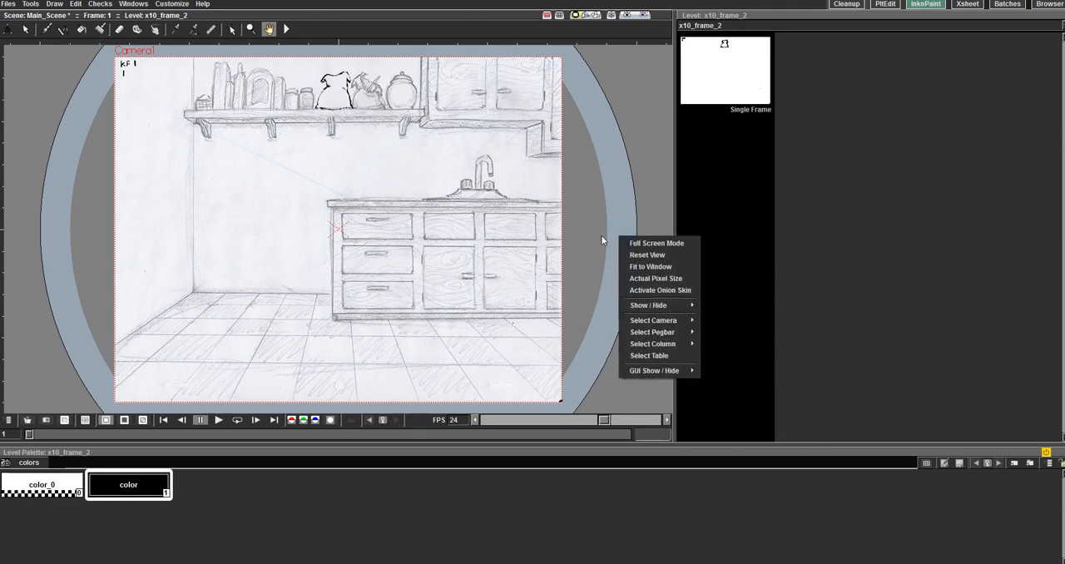
{"action": "left_click", "coordinate": [526, 230]}
{"action": "right_click", "coordinate": [528, 230]}
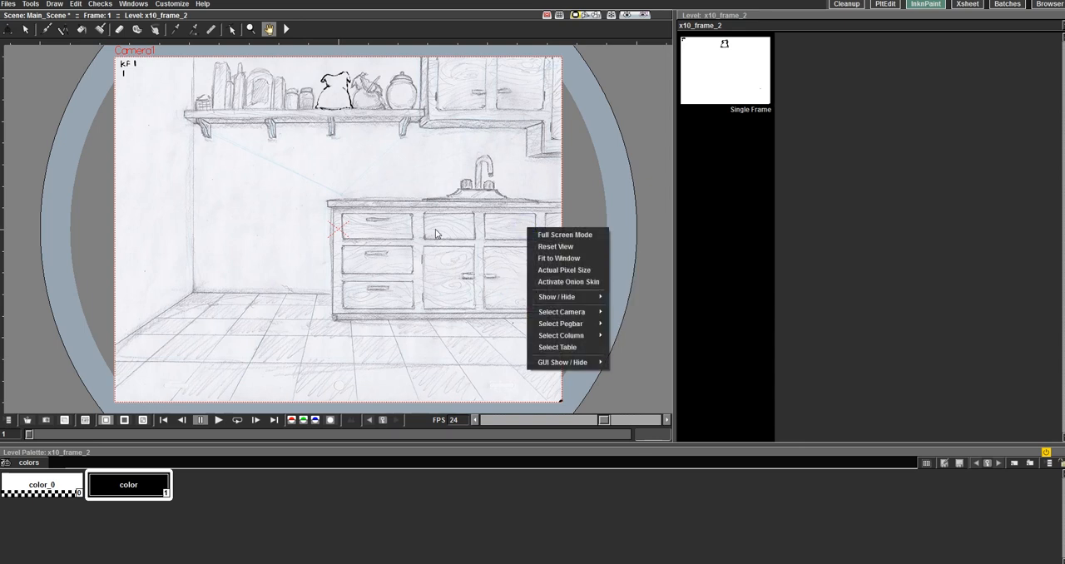
Step: Examine the Cells commands under Menu Commands in the shortcut configuration, then close it
{"action": "left_click", "coordinate": [178, 4]}
{"action": "left_click", "coordinate": [182, 29]}
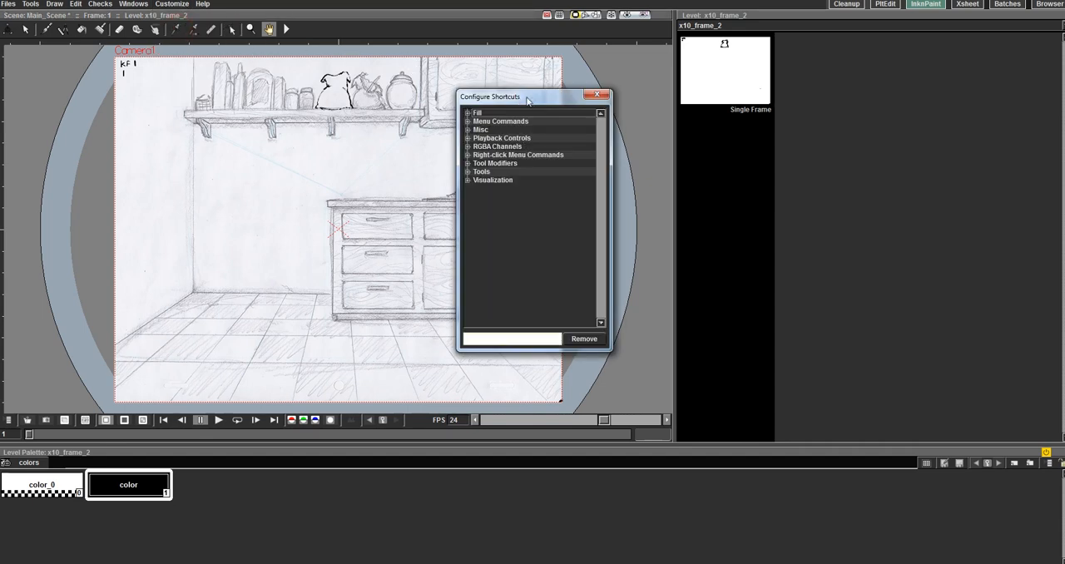
{"action": "left_click", "coordinate": [468, 123]}
{"action": "left_click", "coordinate": [467, 123]}
{"action": "left_click", "coordinate": [467, 121]}
{"action": "left_click", "coordinate": [475, 129]}
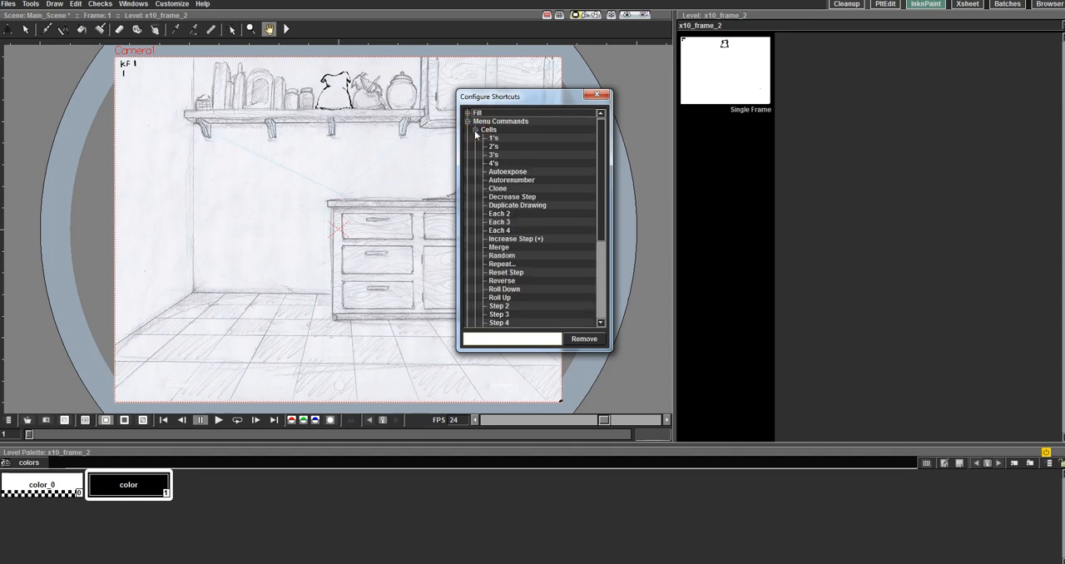
{"action": "left_click", "coordinate": [476, 129]}
{"action": "left_click", "coordinate": [475, 130]}
{"action": "left_click", "coordinate": [475, 130]}
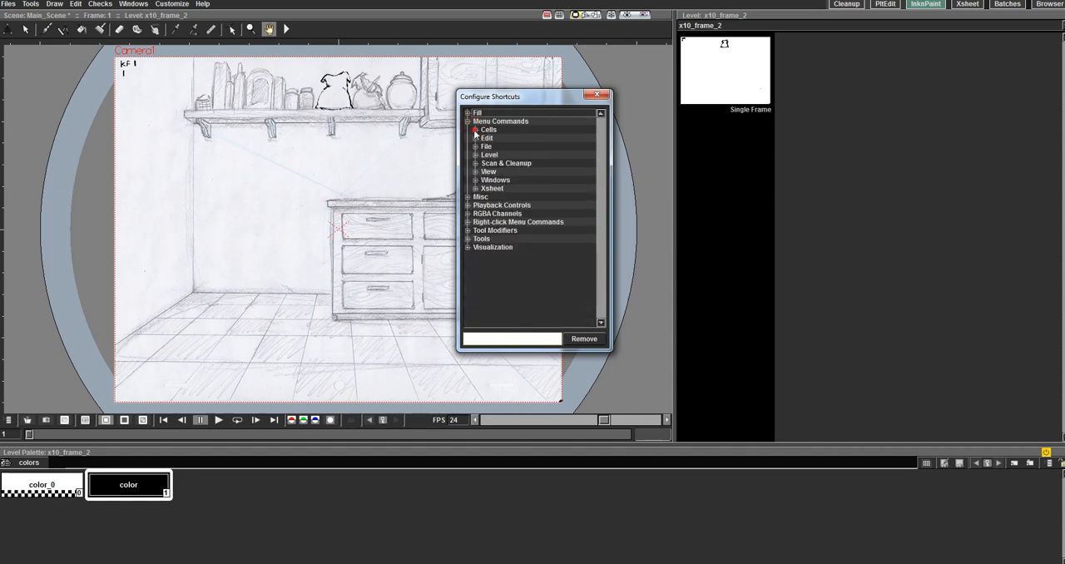
{"action": "left_click", "coordinate": [475, 129]}
{"action": "scroll", "coordinate": [532, 224], "scroll_direction": "down", "scroll_amount": 3}
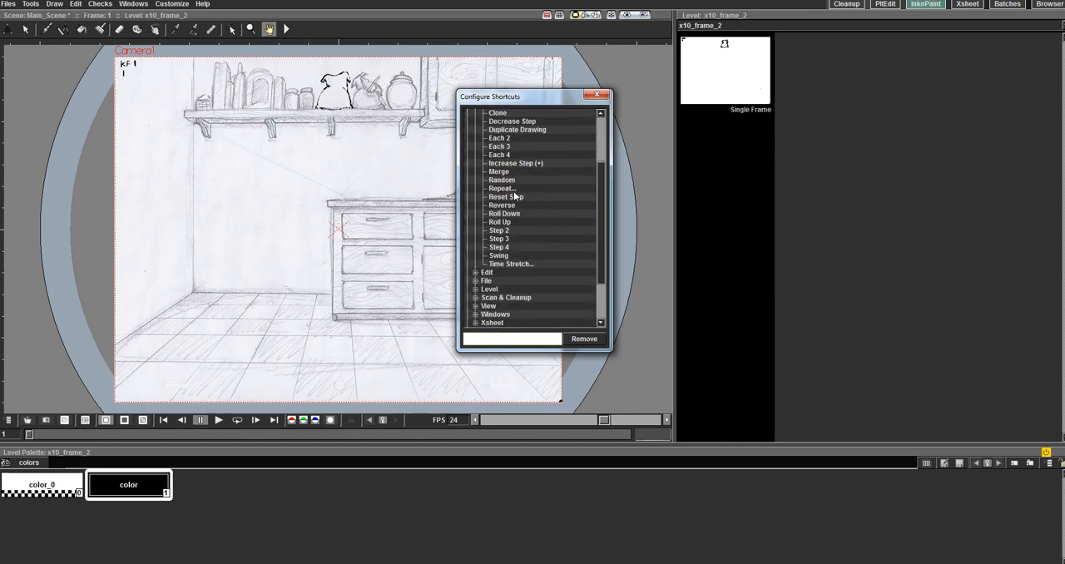
{"action": "scroll", "coordinate": [532, 235], "scroll_direction": "up", "scroll_amount": 1}
{"action": "scroll", "coordinate": [509, 166], "scroll_direction": "up", "scroll_amount": 2}
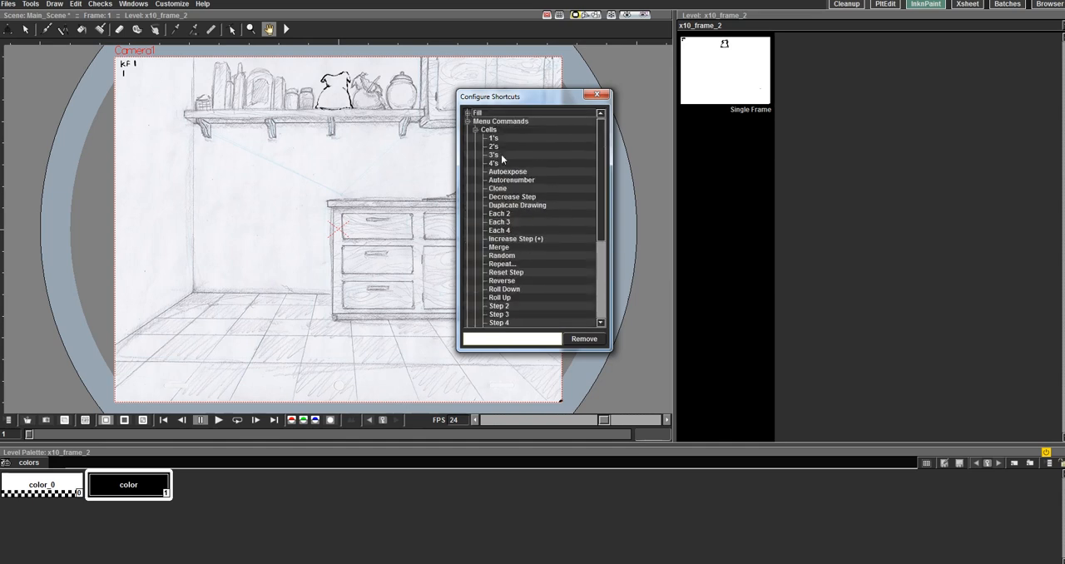
{"action": "left_click", "coordinate": [475, 130]}
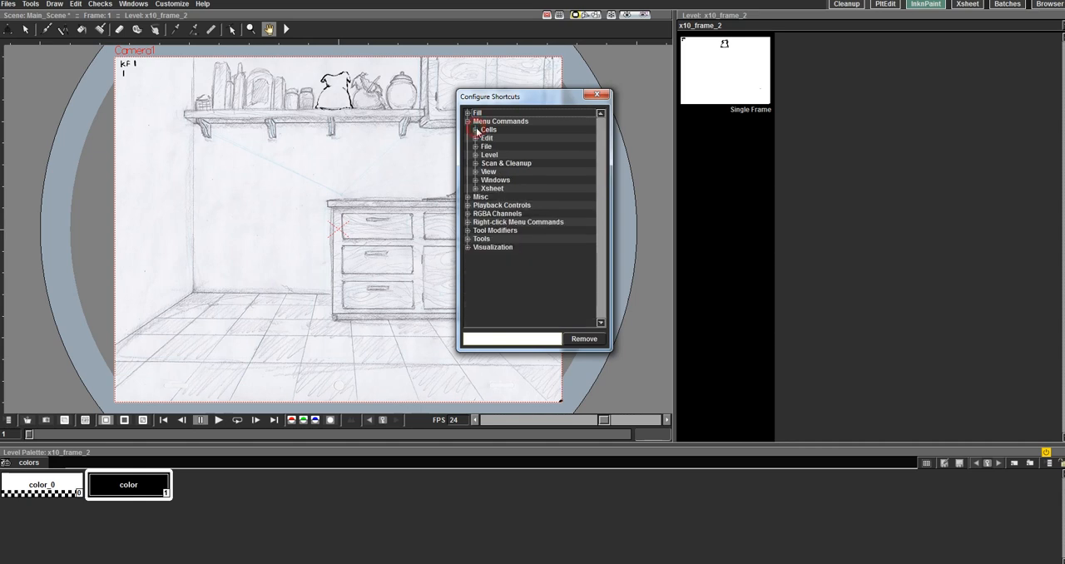
{"action": "left_click", "coordinate": [469, 121]}
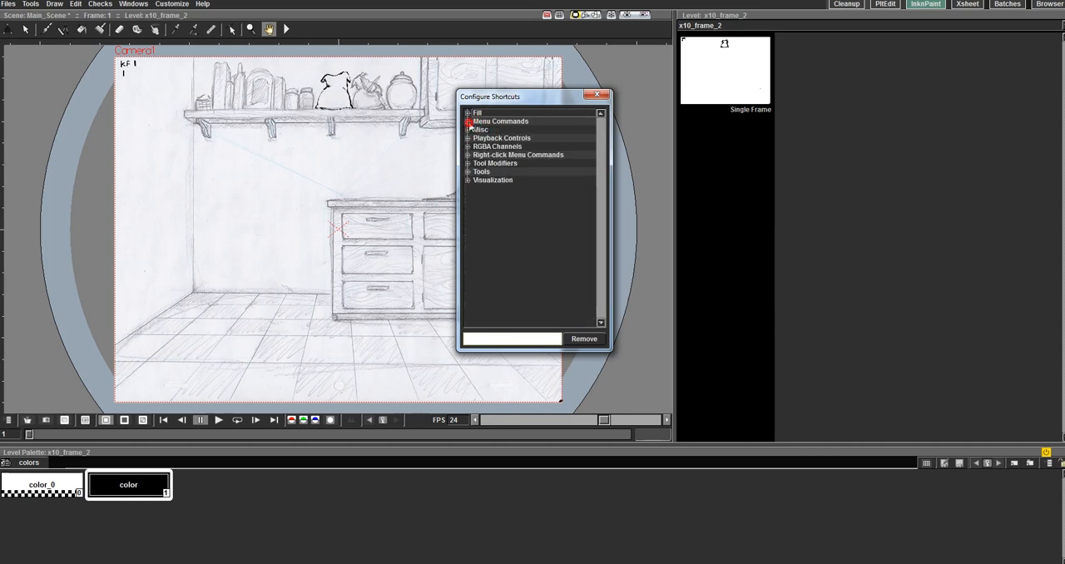
{"action": "left_click", "coordinate": [597, 93]}
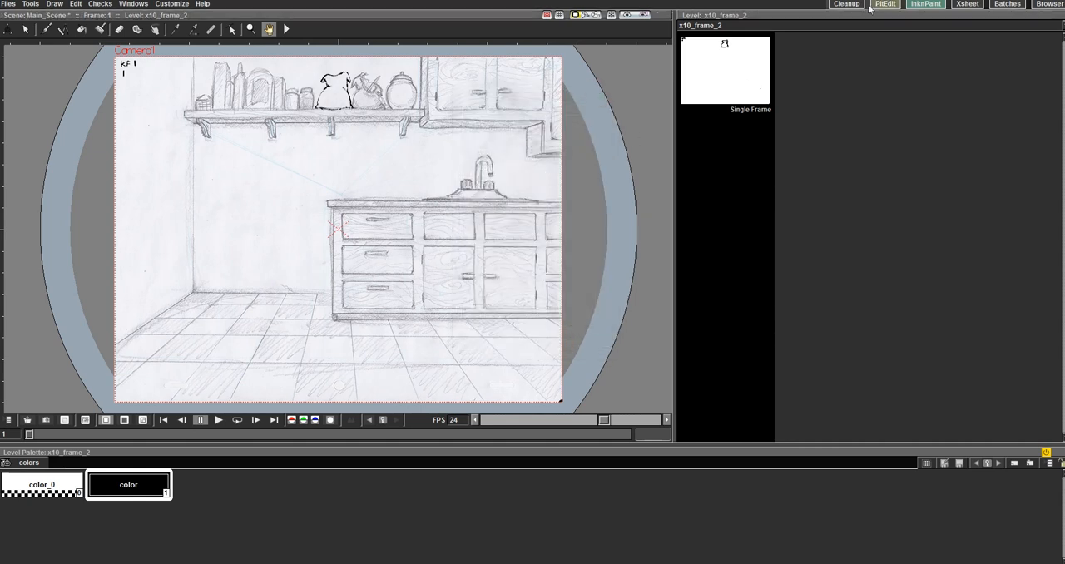
Step: Switch to the Xsheet room and select Col2's cell at frame 1
{"action": "left_click", "coordinate": [969, 5]}
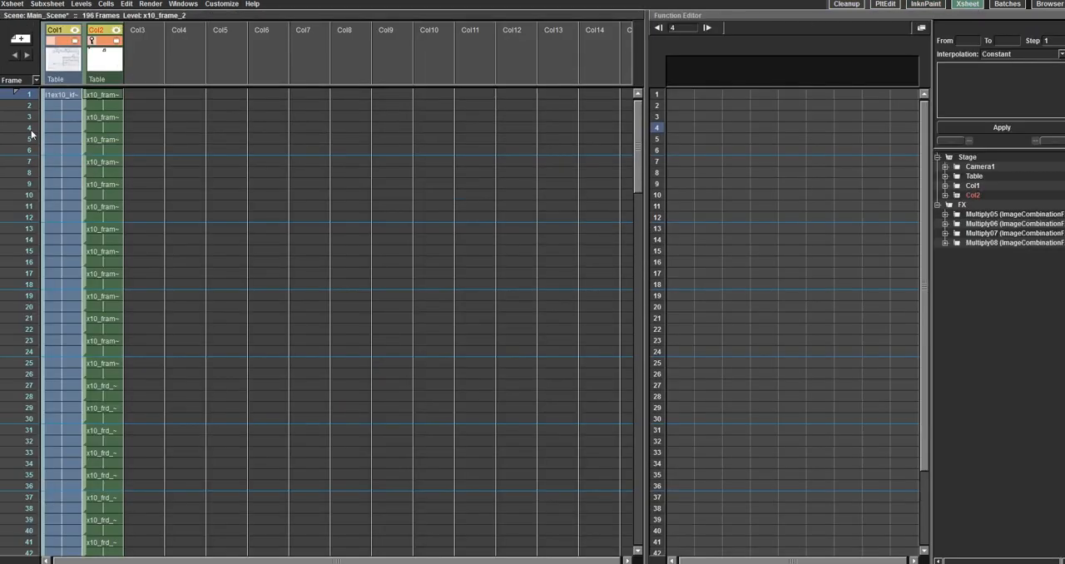
{"action": "left_click", "coordinate": [110, 96]}
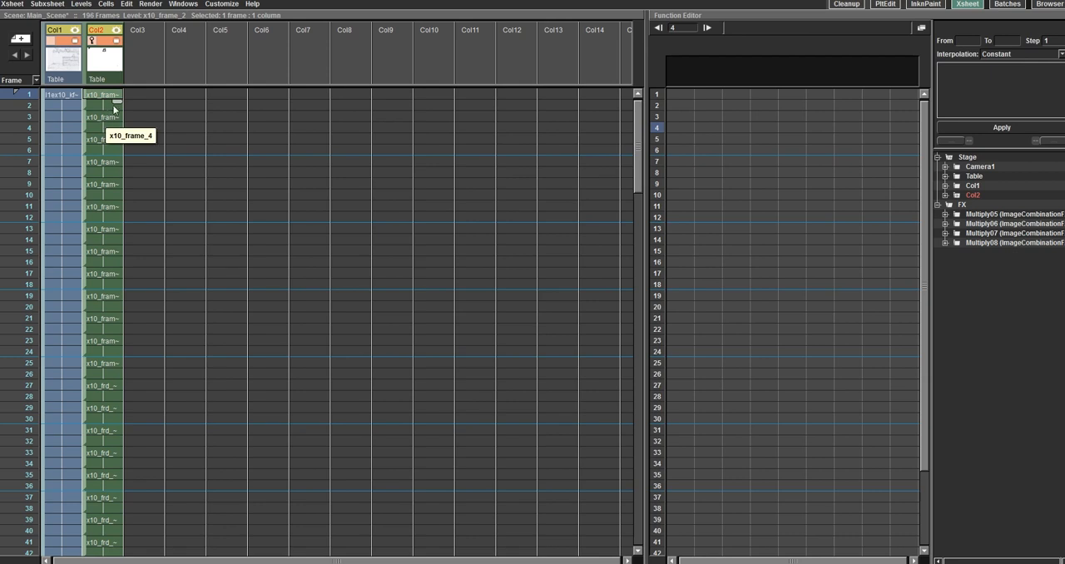
Step: Try to create a Toonz Raster level named Cell_A at frame 1 of Col3
{"action": "left_click", "coordinate": [156, 95]}
{"action": "right_click", "coordinate": [154, 95]}
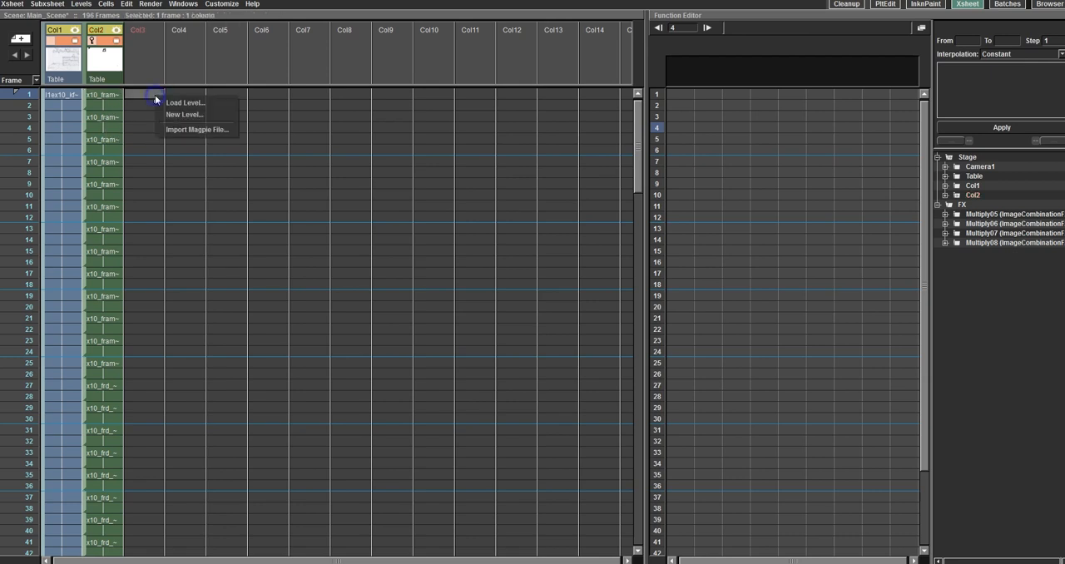
{"action": "left_click", "coordinate": [163, 111]}
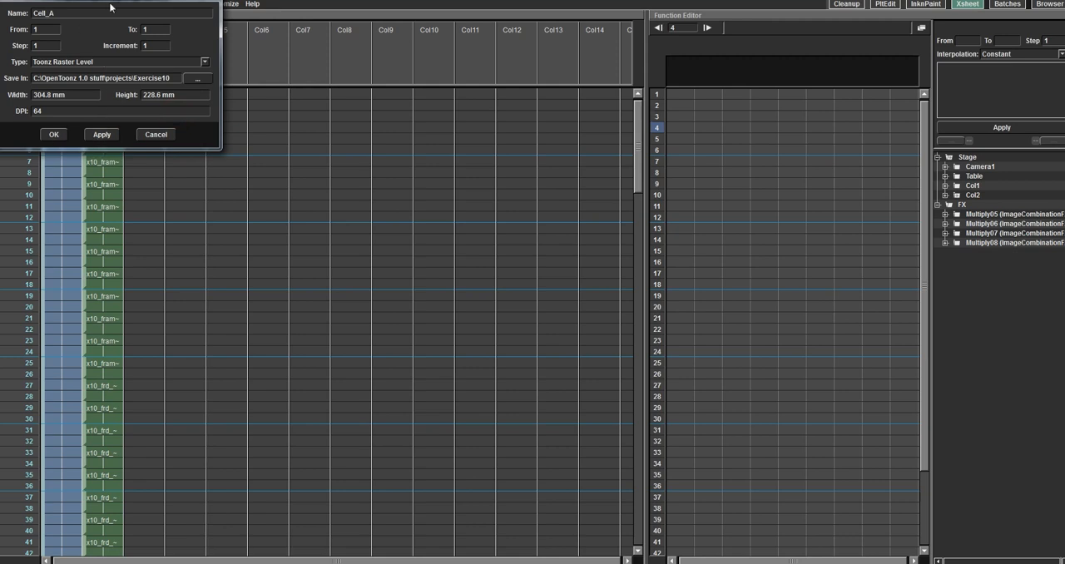
{"action": "left_click", "coordinate": [62, 135]}
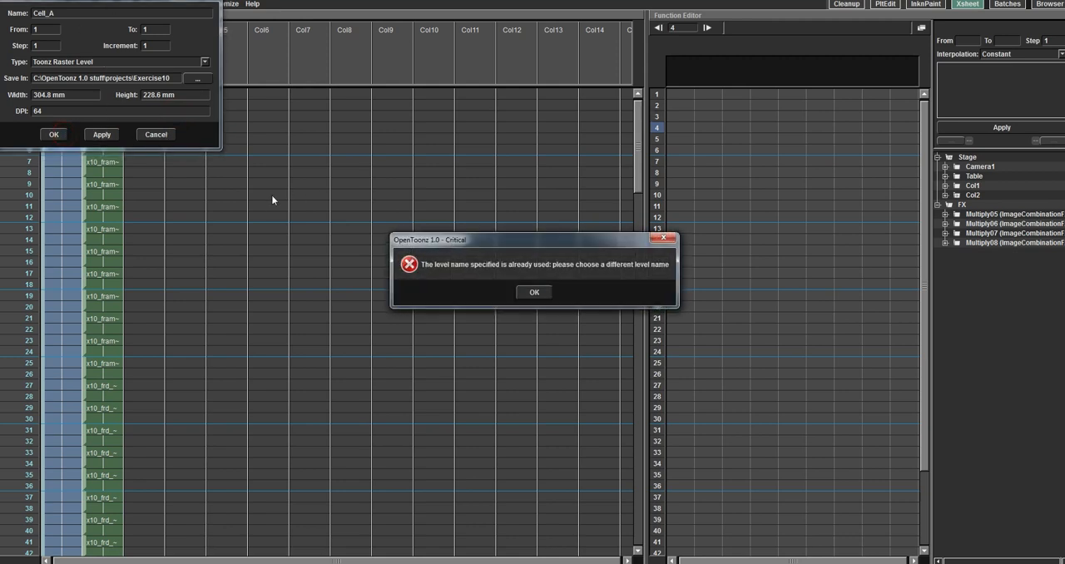
{"action": "left_click", "coordinate": [529, 293]}
Step: Create a Toonz Raster level named Cell_B at frame 1 of Col3 and move the dialog away from the xsheet columns
{"action": "right_click", "coordinate": [144, 96]}
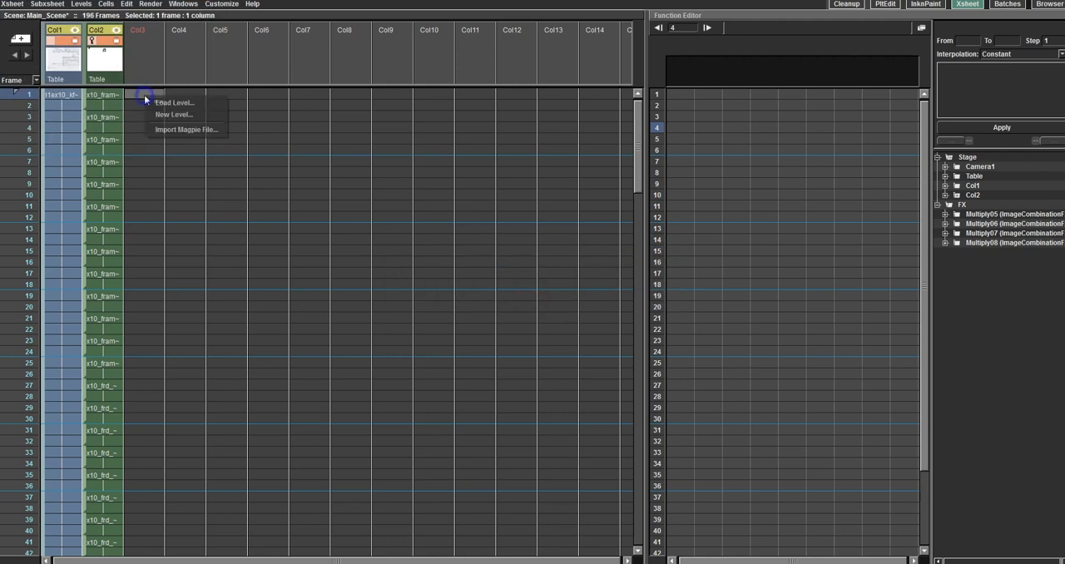
{"action": "left_click", "coordinate": [173, 114]}
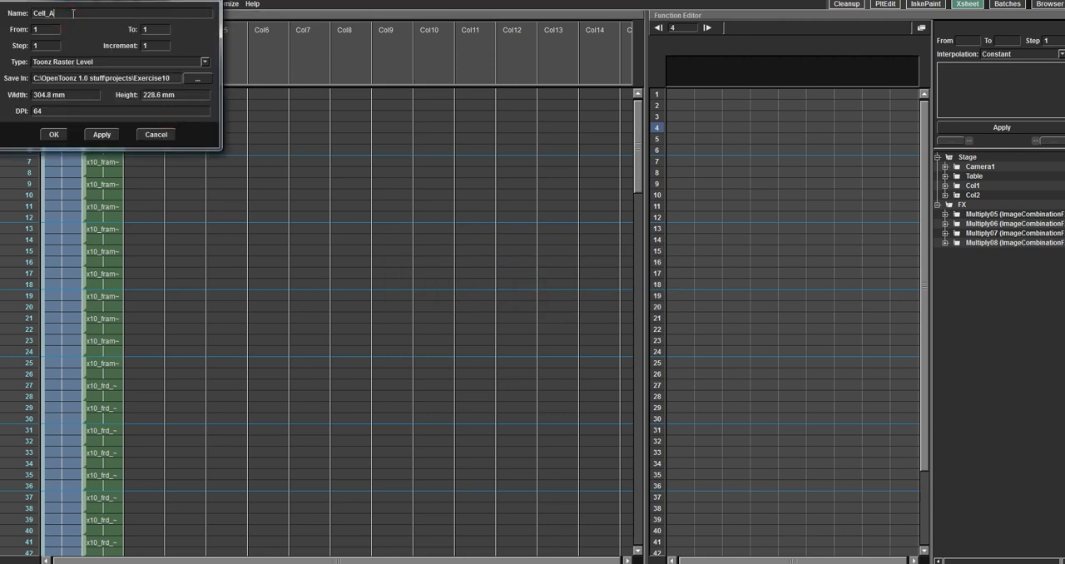
{"action": "key", "text": "BackSpace"}
{"action": "type", "text": "B"}
{"action": "left_click", "coordinate": [101, 134]}
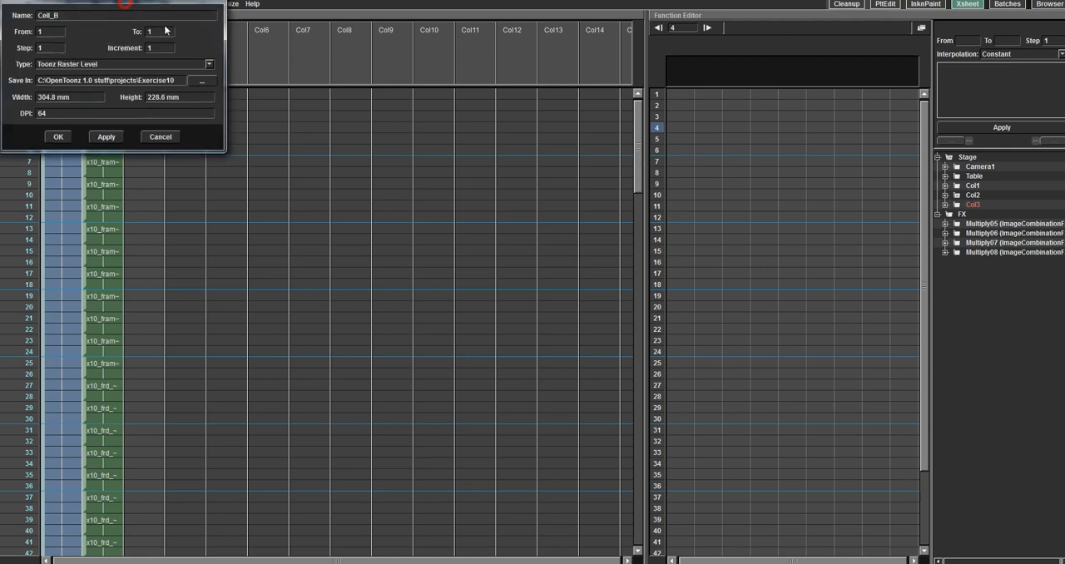
{"action": "left_click_drag", "start_coordinate": [126, 6], "coordinate": [422, 72]}
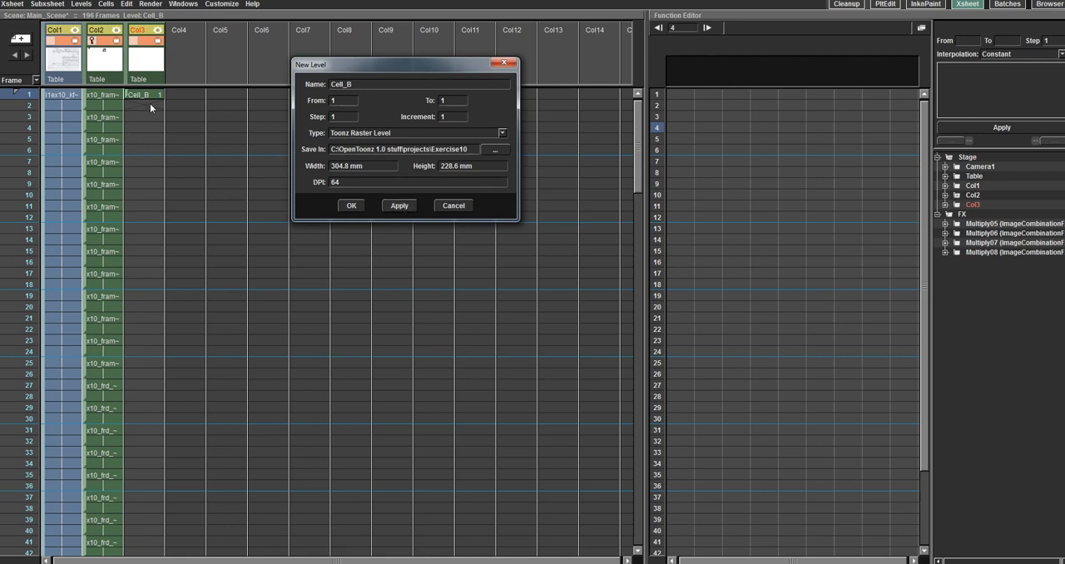
Step: Try to create another level with the name Cell_B, then cancel the New Level dialog
{"action": "left_click", "coordinate": [384, 208]}
{"action": "left_click", "coordinate": [397, 206]}
{"action": "left_click", "coordinate": [523, 295]}
{"action": "left_click_drag", "start_coordinate": [355, 67], "coordinate": [290, 152]}
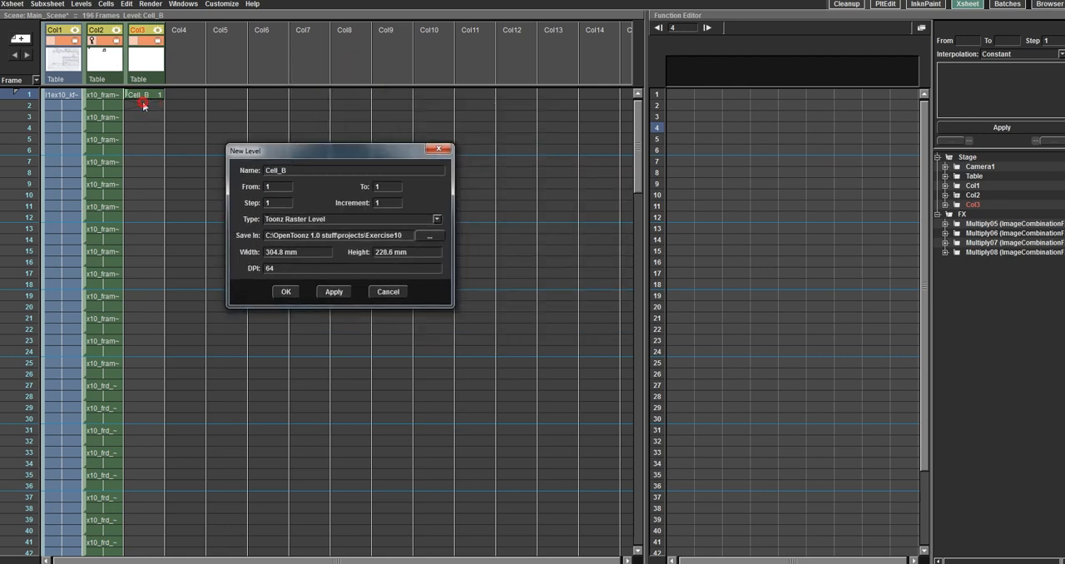
{"action": "left_click", "coordinate": [291, 297]}
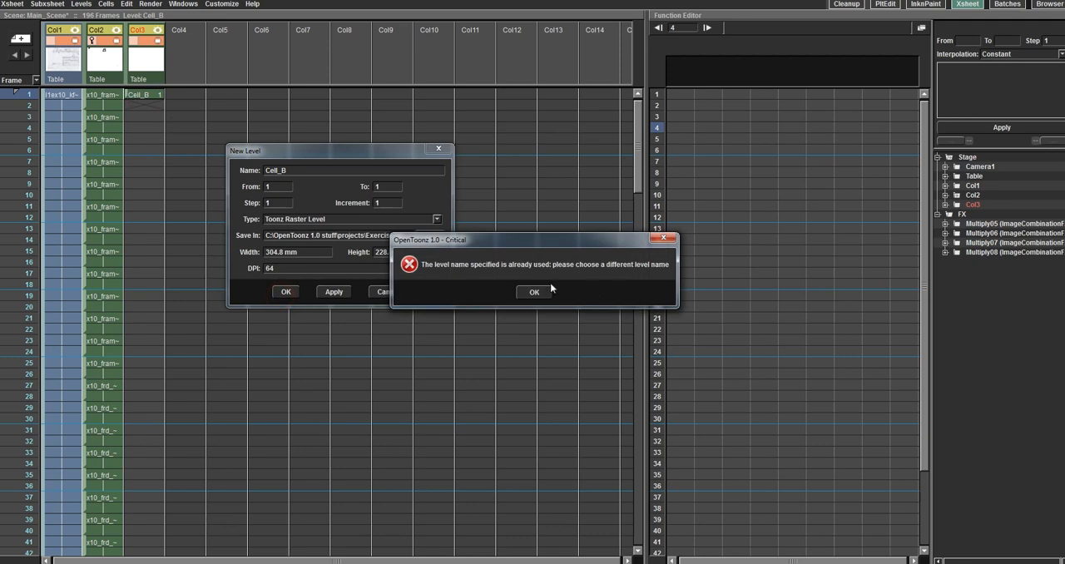
{"action": "left_click", "coordinate": [534, 291]}
{"action": "left_click", "coordinate": [384, 292]}
Step: Try to create a Toonz Raster level named Cell_B at frame 2 of Col3, with the increment set to 2
{"action": "left_click", "coordinate": [144, 106]}
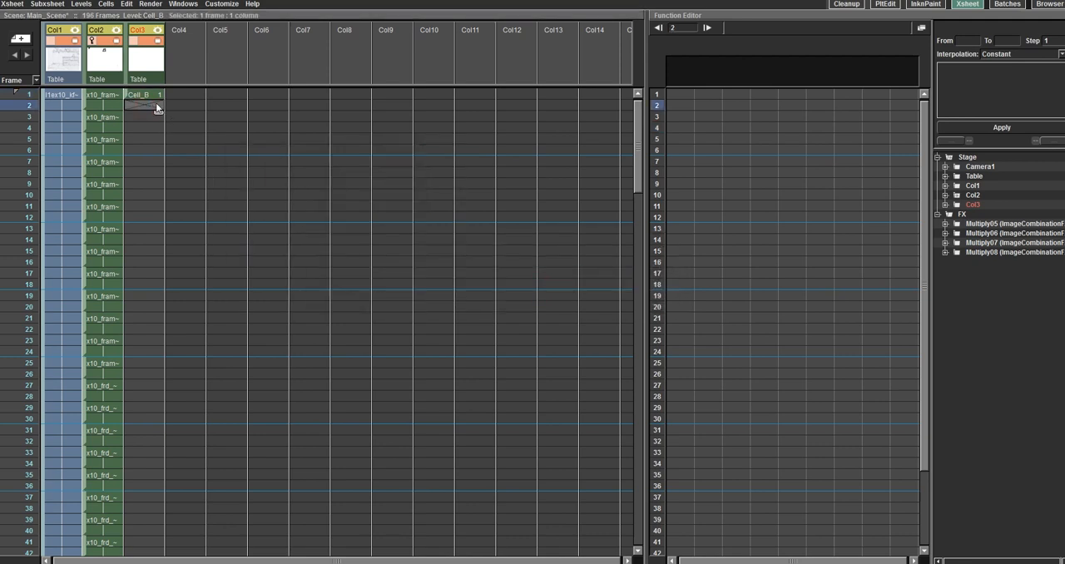
{"action": "right_click", "coordinate": [150, 107]}
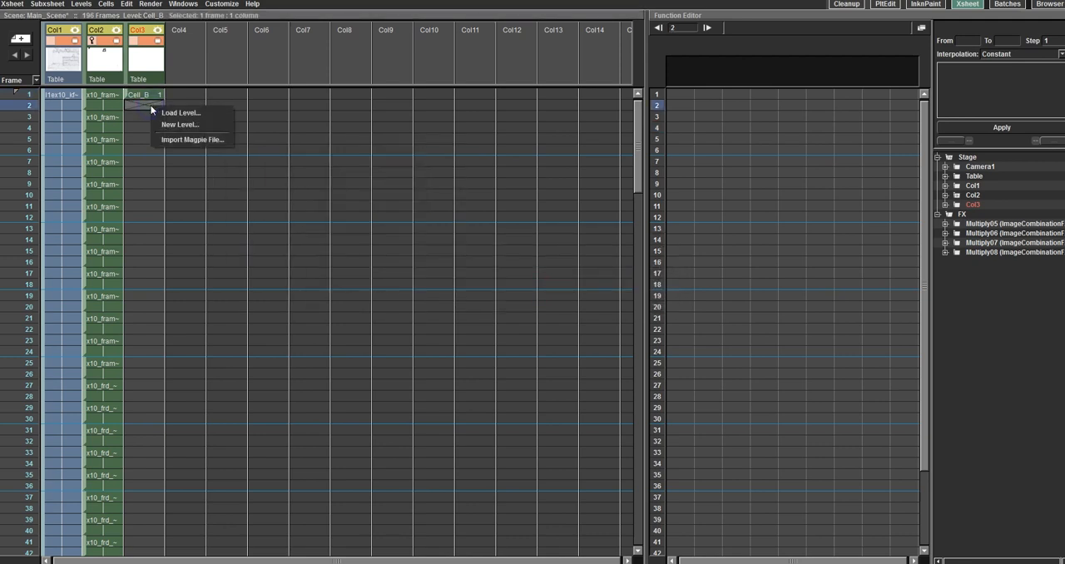
{"action": "left_click", "coordinate": [195, 125]}
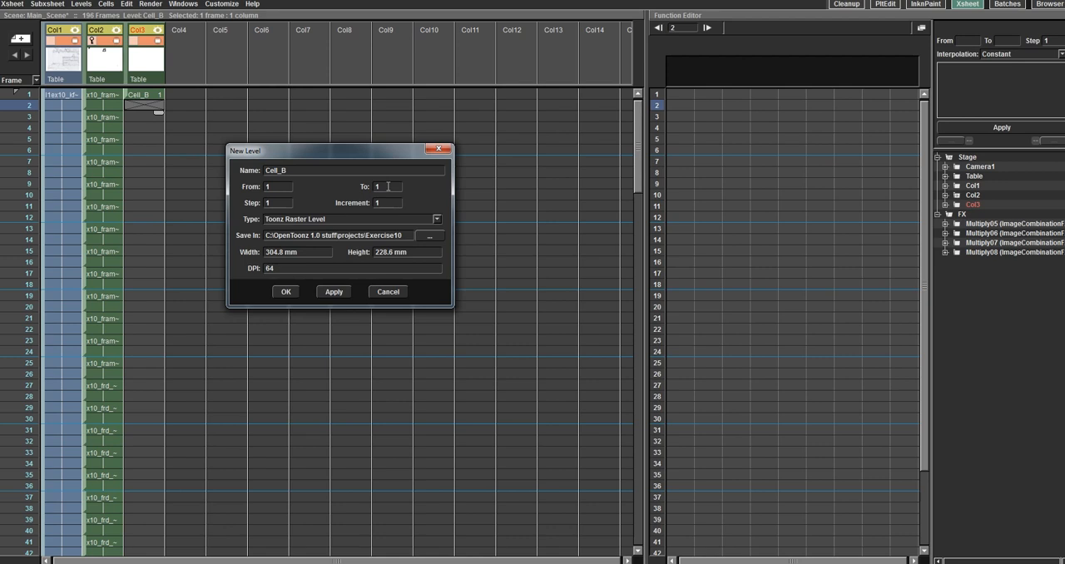
{"action": "left_click", "coordinate": [328, 292]}
{"action": "left_click", "coordinate": [537, 291]}
{"action": "left_click", "coordinate": [390, 202]}
{"action": "type", "text": "2"}
{"action": "left_click", "coordinate": [333, 292]}
{"action": "left_click", "coordinate": [524, 292]}
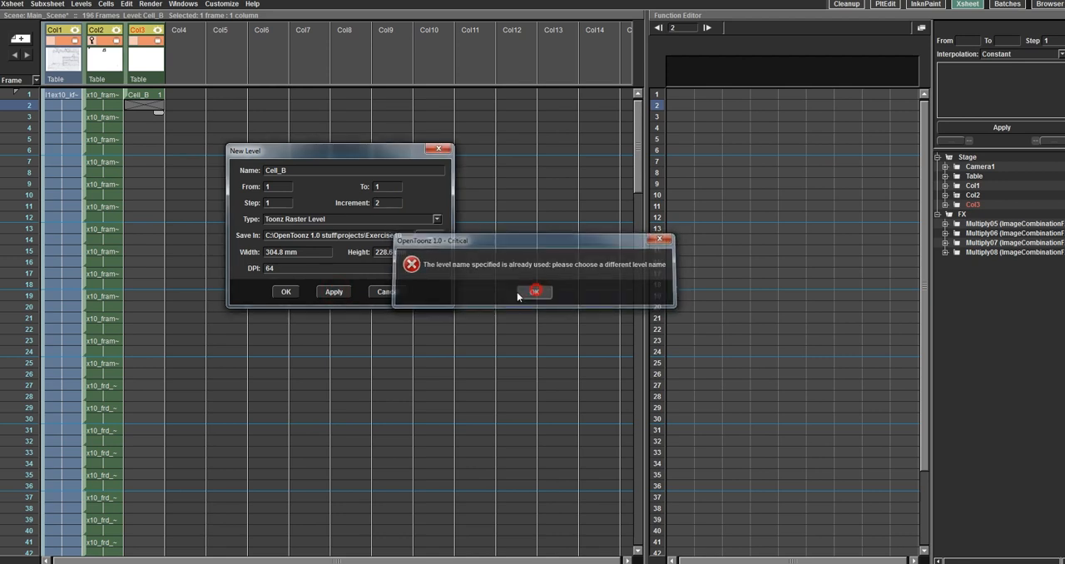
{"action": "left_click", "coordinate": [388, 295]}
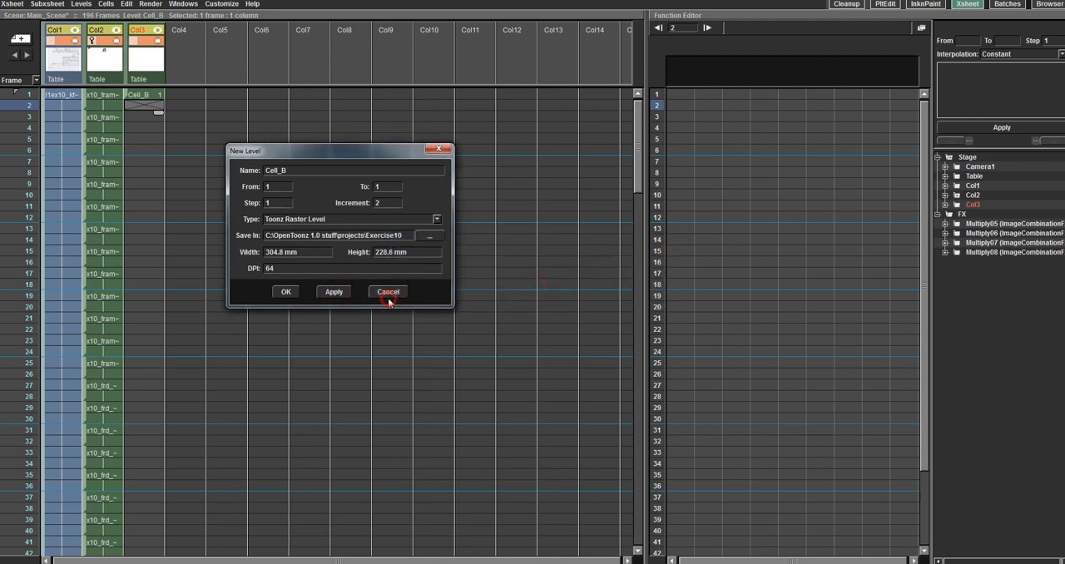
Step: Create a Toonz Raster level named Cell_C at frame 2 of Col3 and close the New Level dialog
{"action": "right_click", "coordinate": [145, 107]}
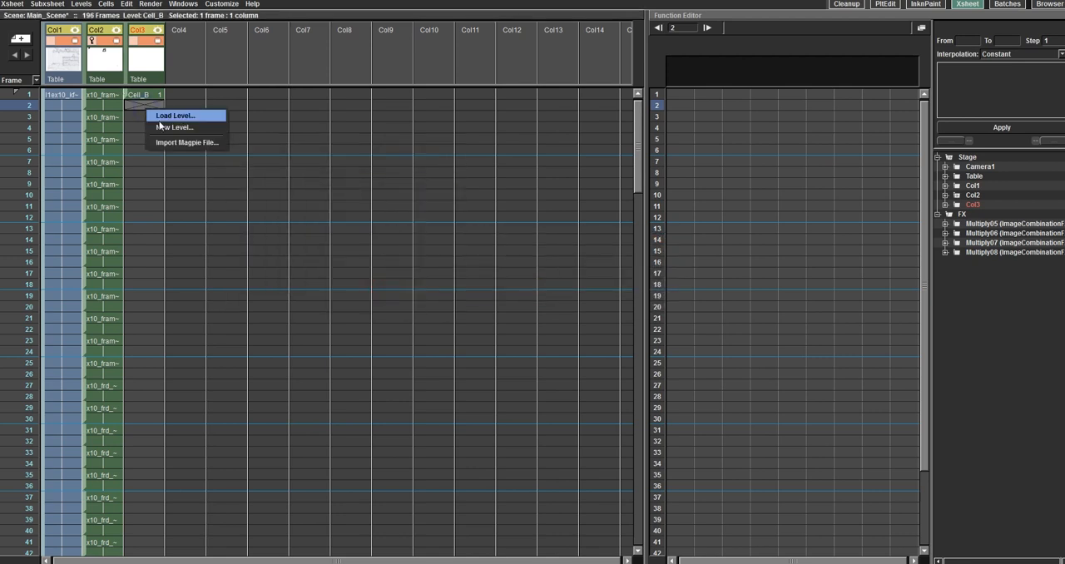
{"action": "left_click", "coordinate": [182, 128]}
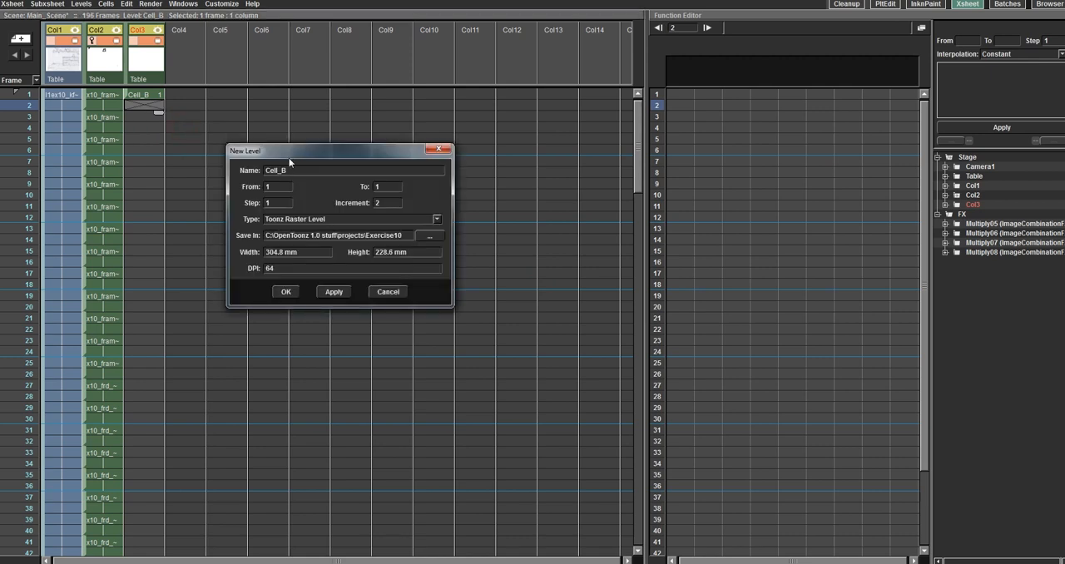
{"action": "left_click", "coordinate": [290, 168]}
{"action": "key", "text": "BackSpace"}
{"action": "type", "text": "C"}
{"action": "left_click", "coordinate": [331, 292]}
{"action": "left_click", "coordinate": [287, 292]}
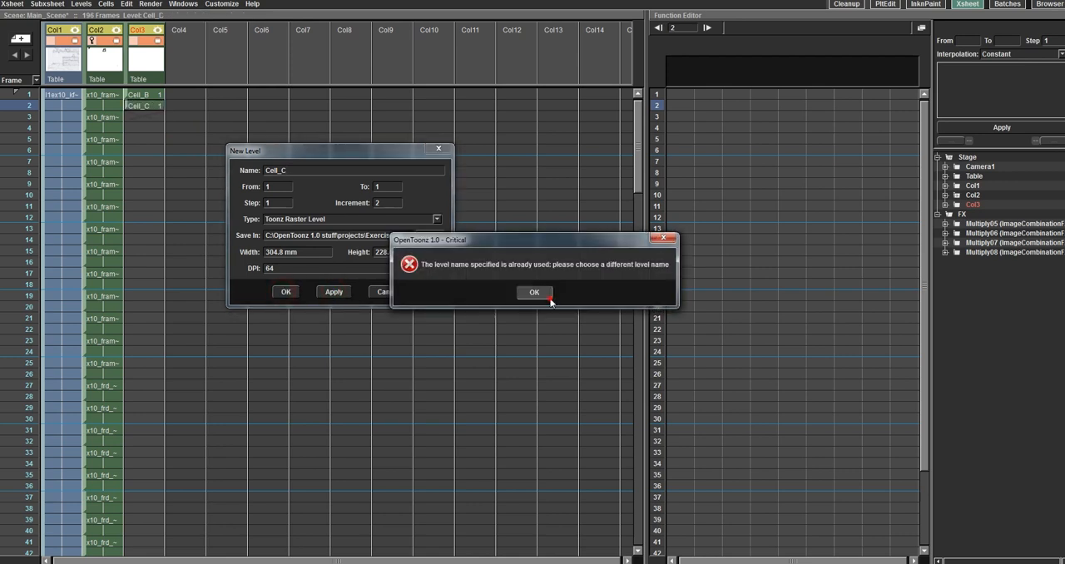
{"action": "left_click", "coordinate": [534, 291]}
{"action": "left_click", "coordinate": [384, 291]}
Step: Reframe the Cell_B and Cell_C cells in Col3 to 2's
{"action": "left_click_drag", "start_coordinate": [146, 100], "coordinate": [152, 110]}
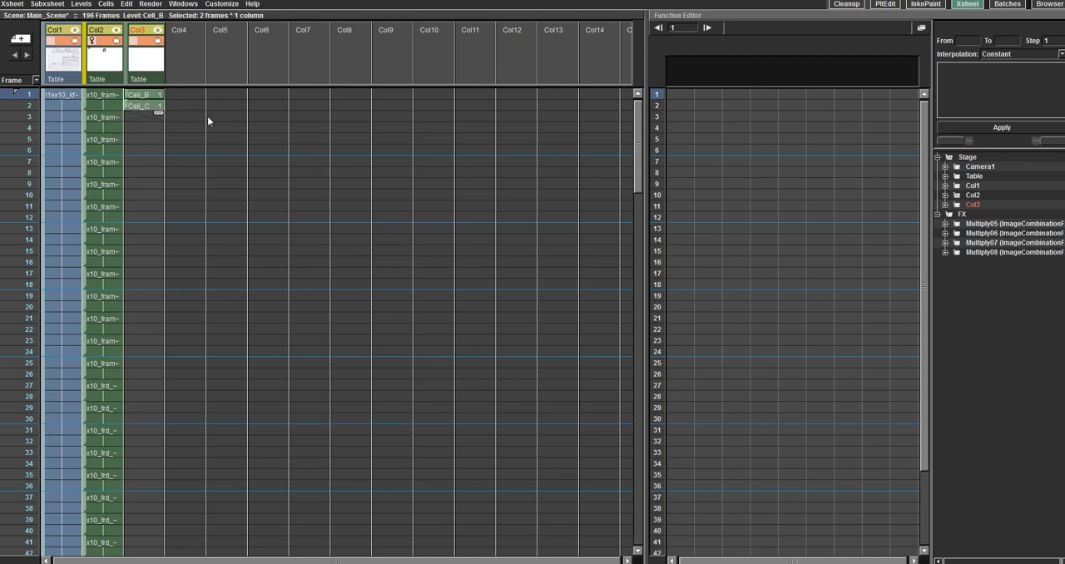
{"action": "right_click", "coordinate": [150, 93]}
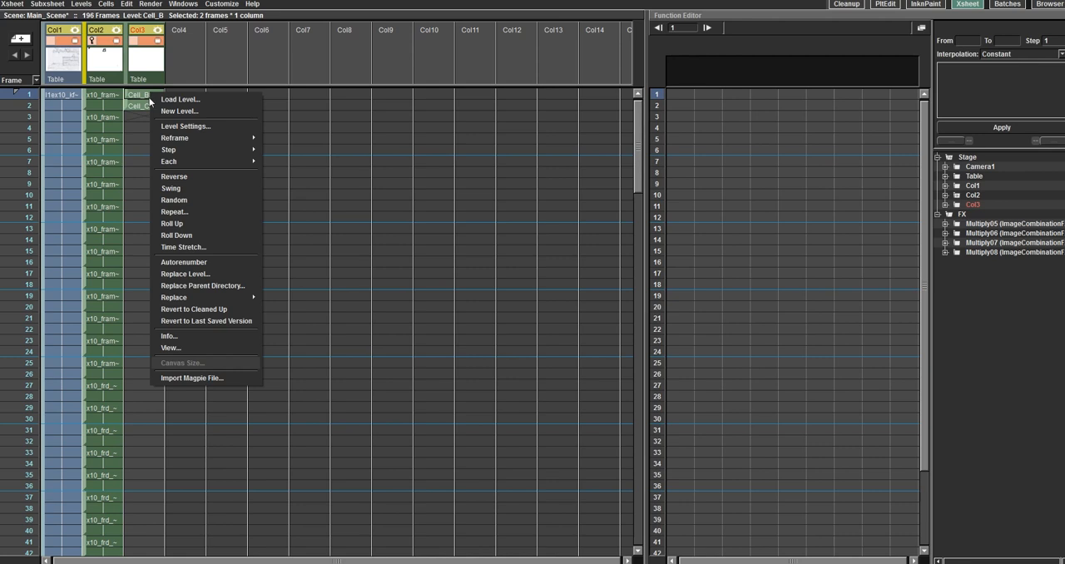
{"action": "mouse_move", "coordinate": [168, 138]}
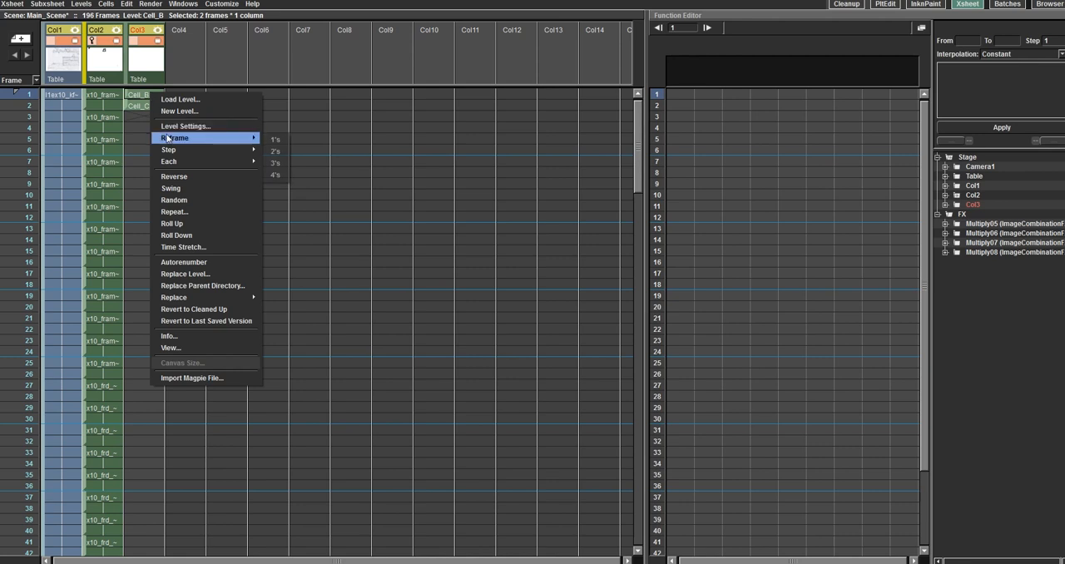
{"action": "left_click", "coordinate": [276, 152]}
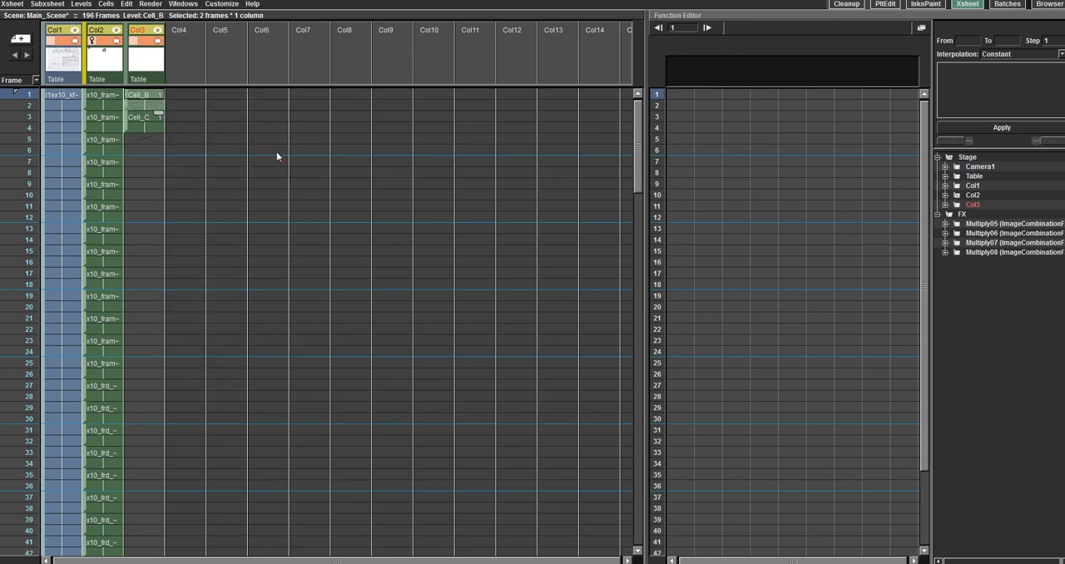
Step: Select all four Cell_B and Cell_C frames in Col3 and reframe them to 3's
{"action": "left_click", "coordinate": [155, 124]}
{"action": "left_click", "coordinate": [144, 97]}
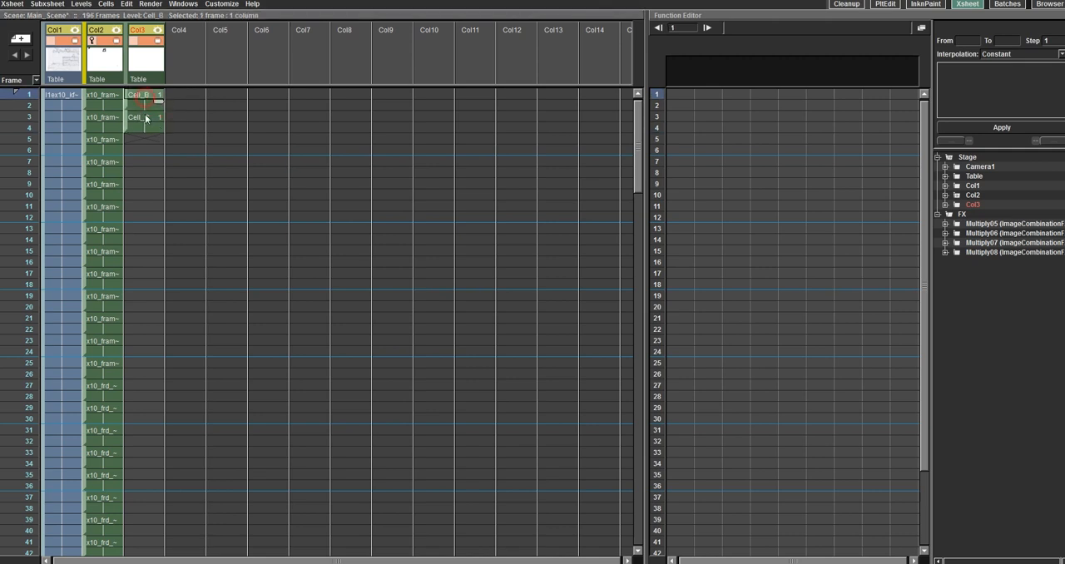
{"action": "left_click", "coordinate": [149, 126], "text": "shift"}
{"action": "right_click", "coordinate": [149, 100]}
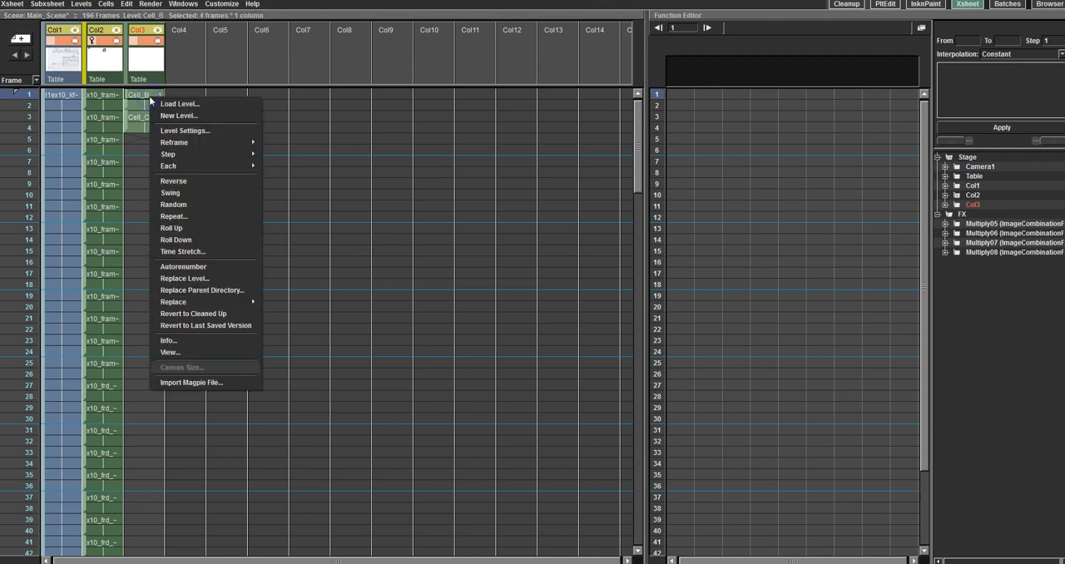
{"action": "mouse_move", "coordinate": [170, 143]}
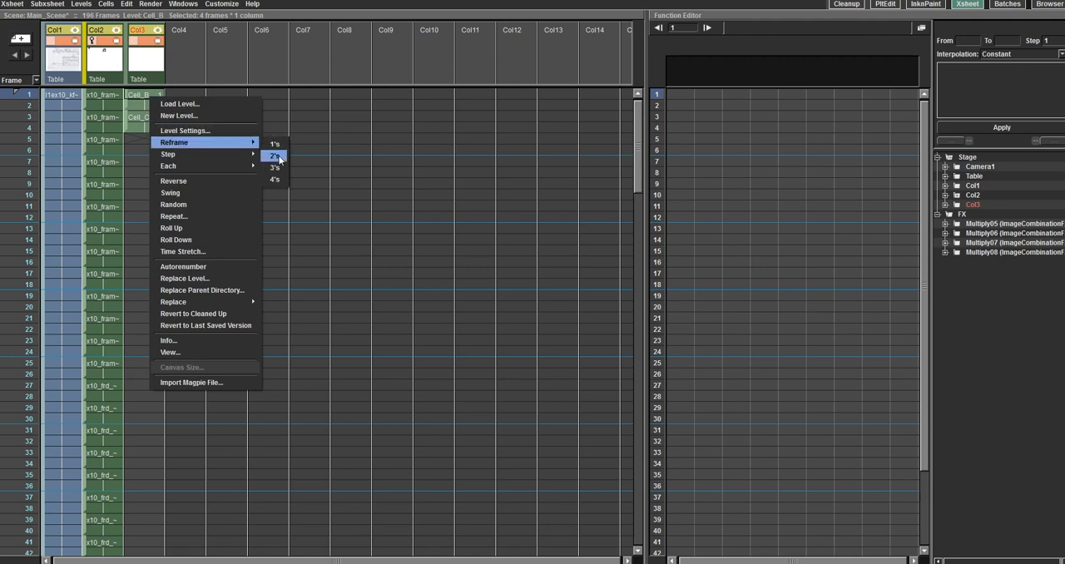
{"action": "left_click", "coordinate": [276, 168]}
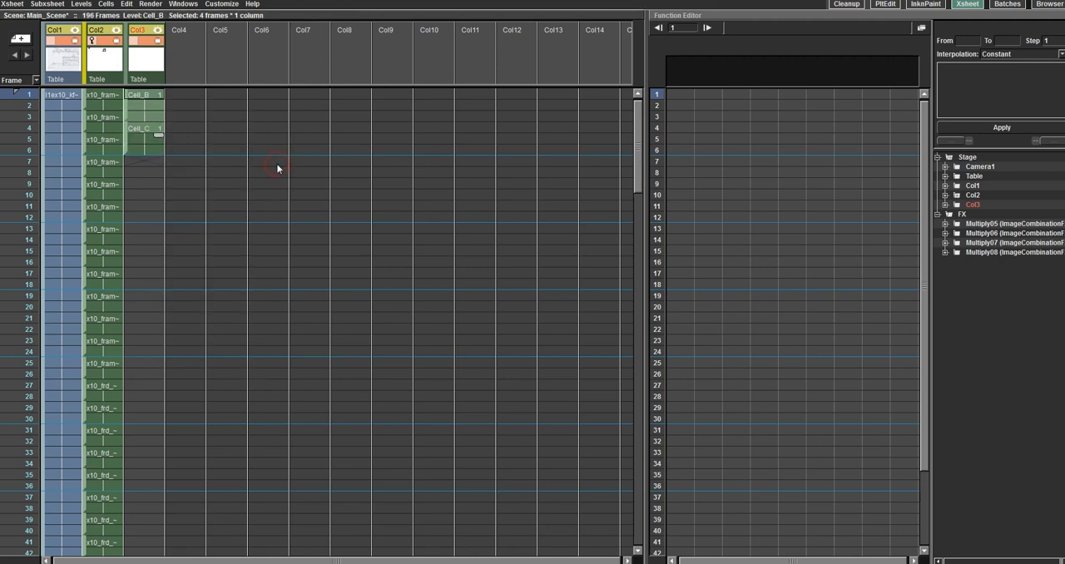
Step: Select frames 1 to 6 of Col3 and reframe them to 1's
{"action": "left_click", "coordinate": [151, 98]}
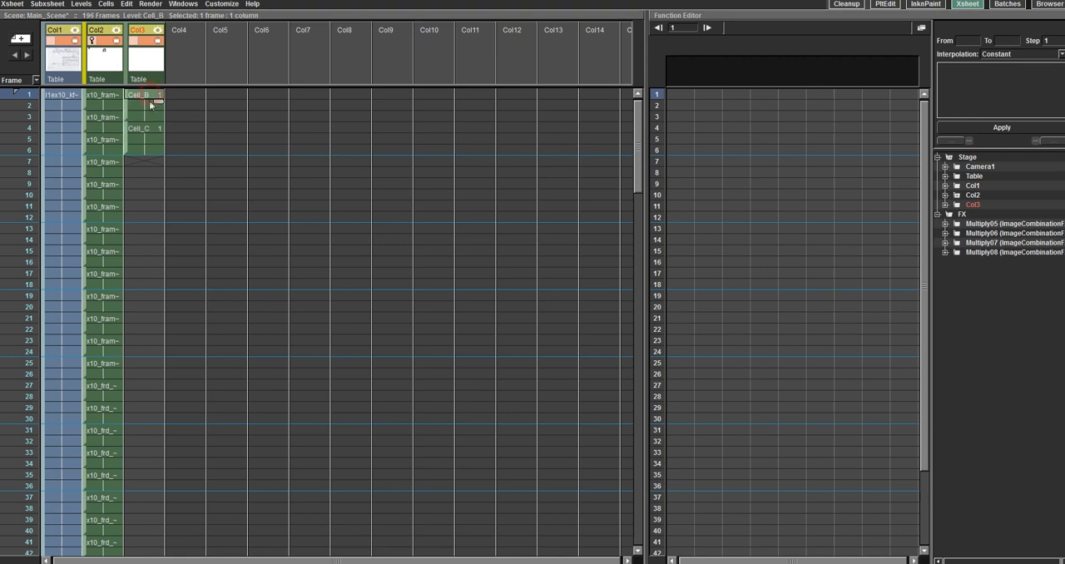
{"action": "left_click", "coordinate": [150, 153], "text": "shift"}
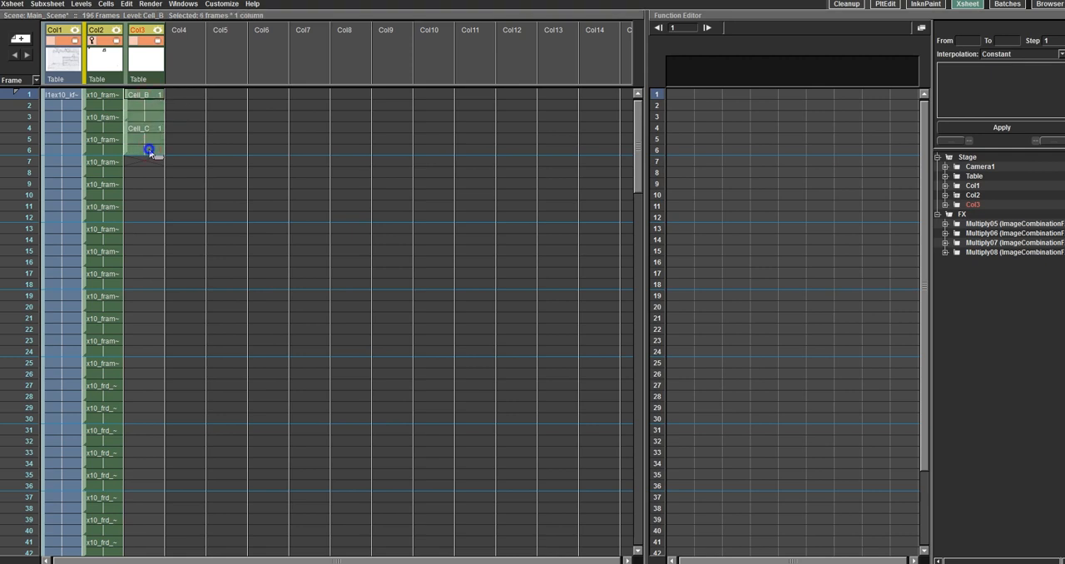
{"action": "right_click", "coordinate": [151, 152]}
{"action": "mouse_move", "coordinate": [177, 195]}
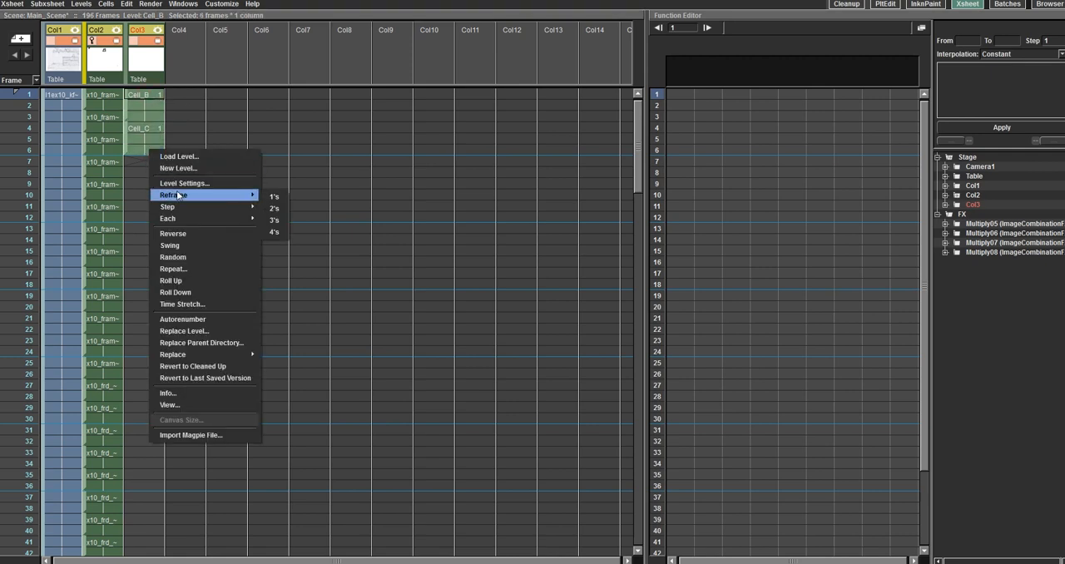
{"action": "left_click", "coordinate": [274, 198]}
Step: Delete the entire Col3 column from the xsheet
{"action": "left_click", "coordinate": [152, 127]}
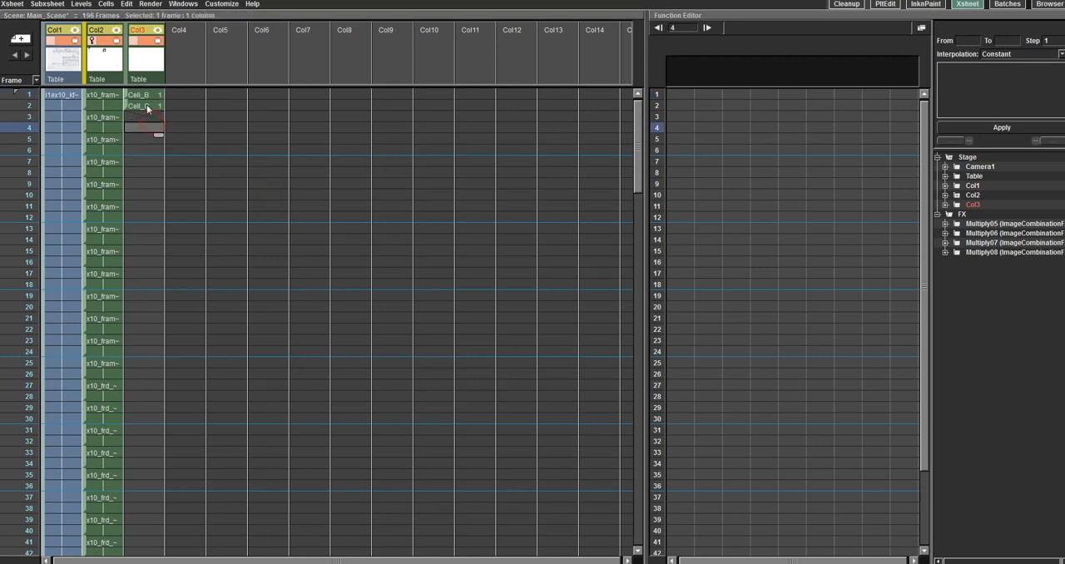
{"action": "left_click", "coordinate": [147, 105]}
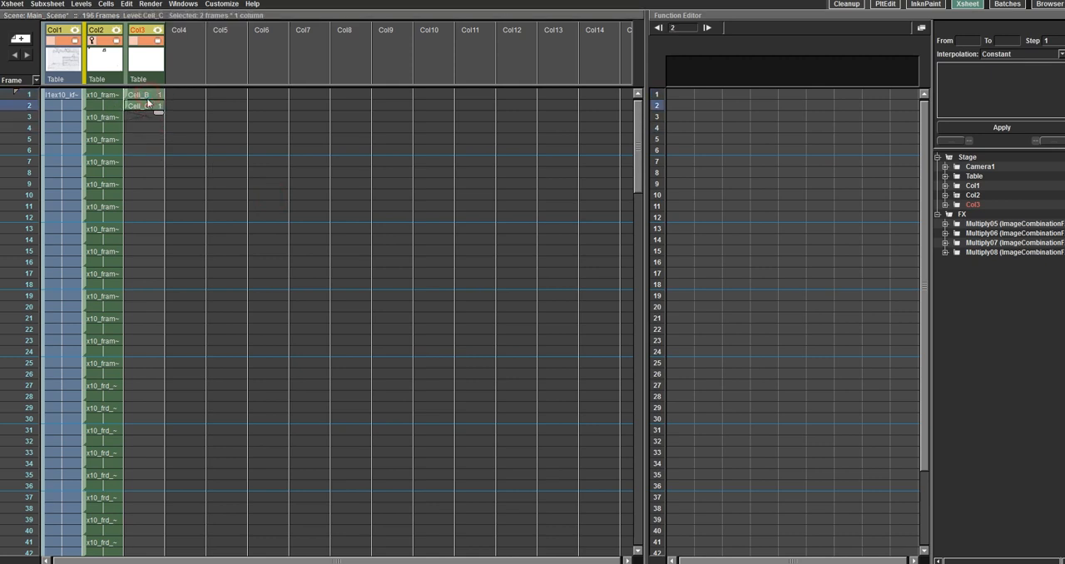
{"action": "right_click", "coordinate": [146, 82]}
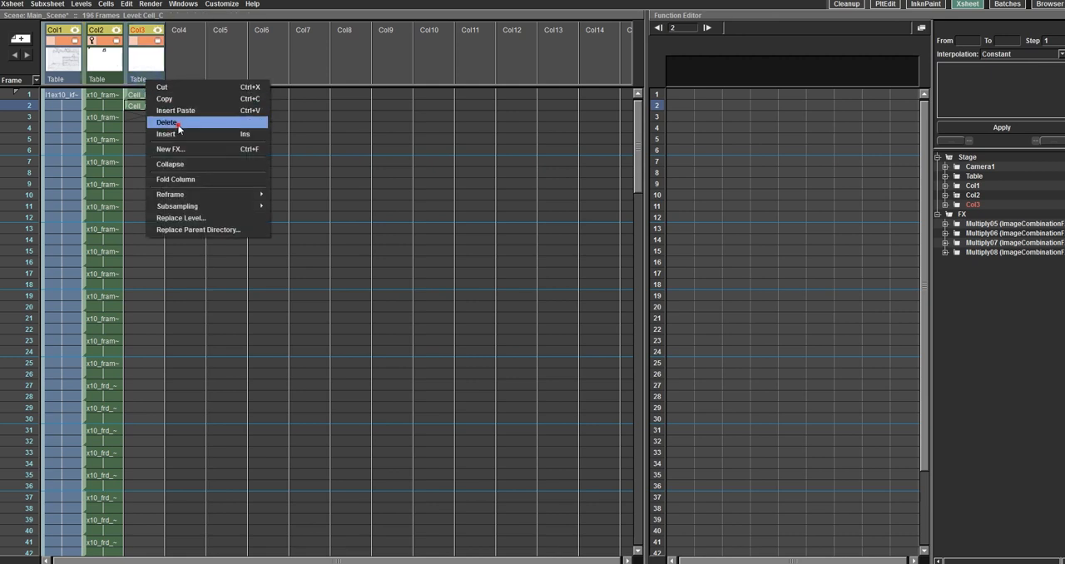
{"action": "left_click", "coordinate": [177, 123]}
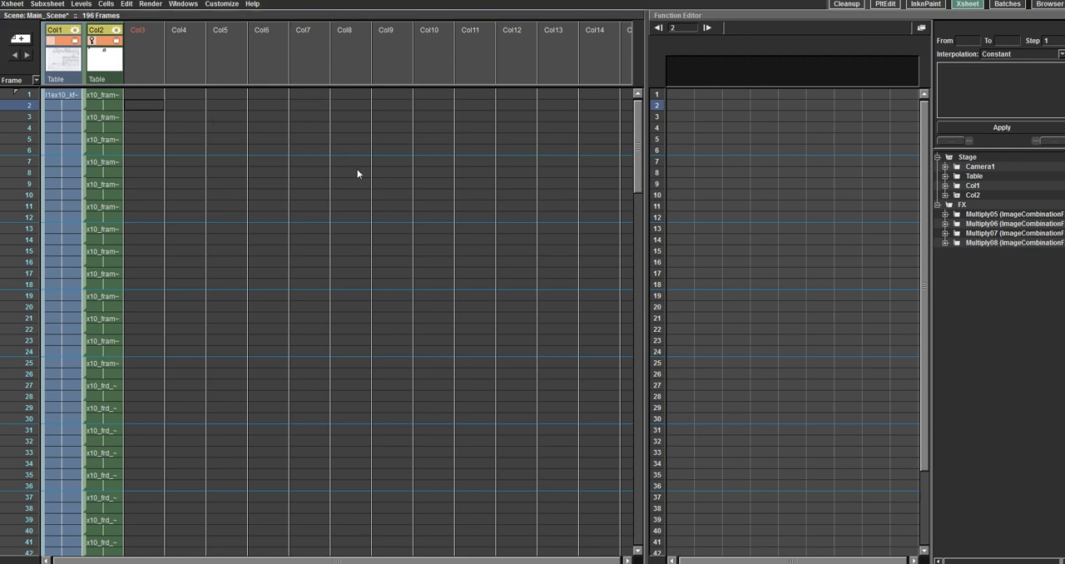
Step: Open the render output settings and choose mov as the output file format
{"action": "left_click", "coordinate": [151, 5]}
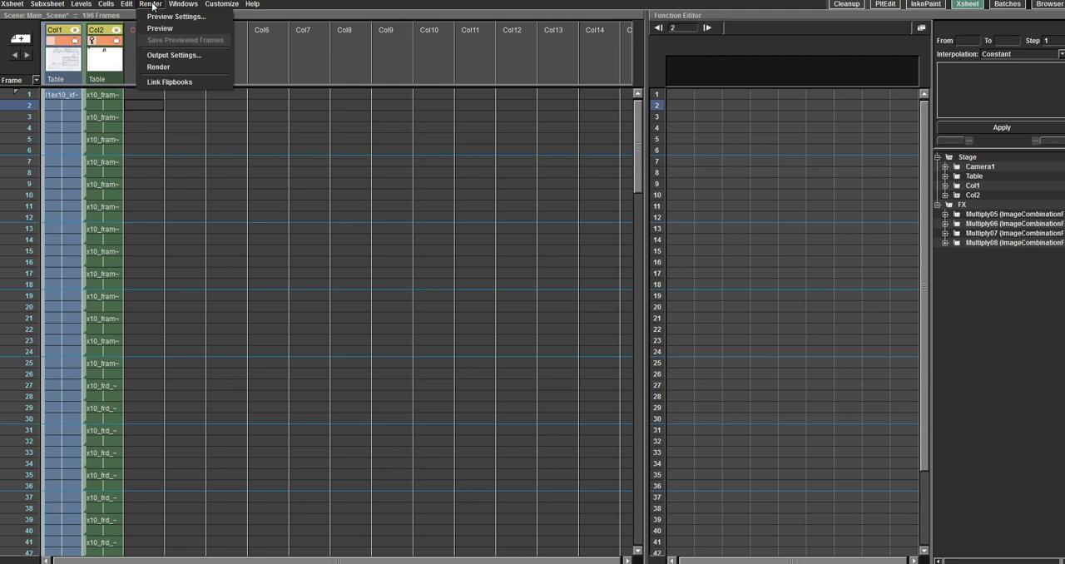
{"action": "left_click", "coordinate": [175, 59]}
{"action": "left_click_drag", "start_coordinate": [666, 101], "coordinate": [605, 107]}
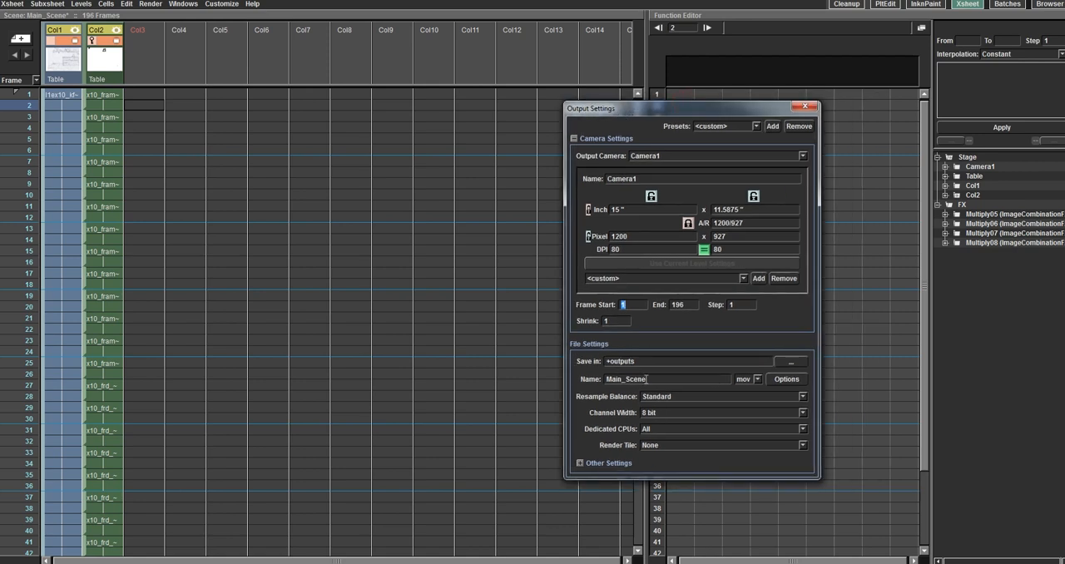
{"action": "left_click", "coordinate": [757, 380]}
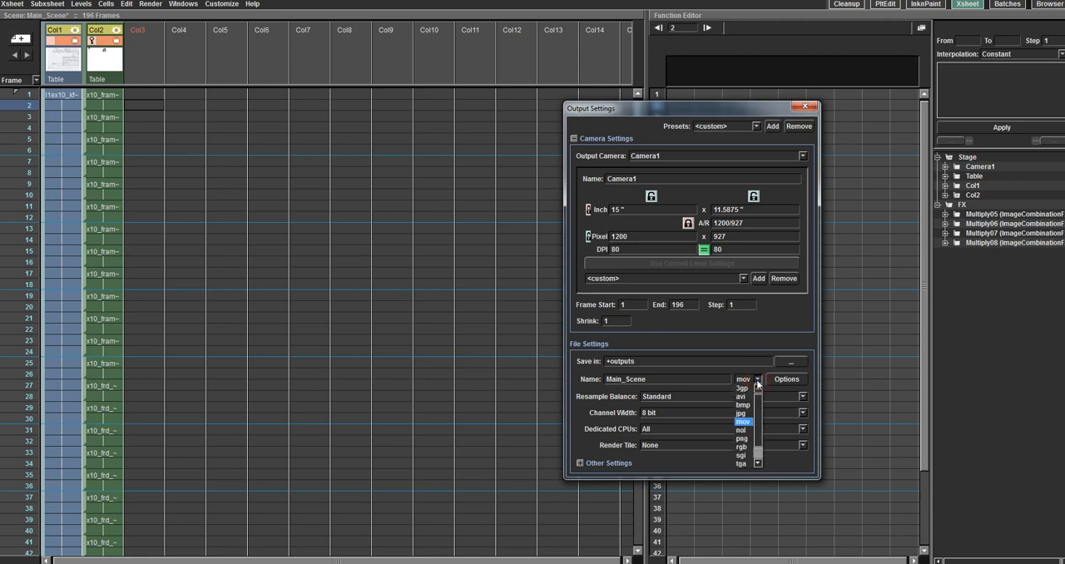
{"action": "left_click", "coordinate": [748, 423]}
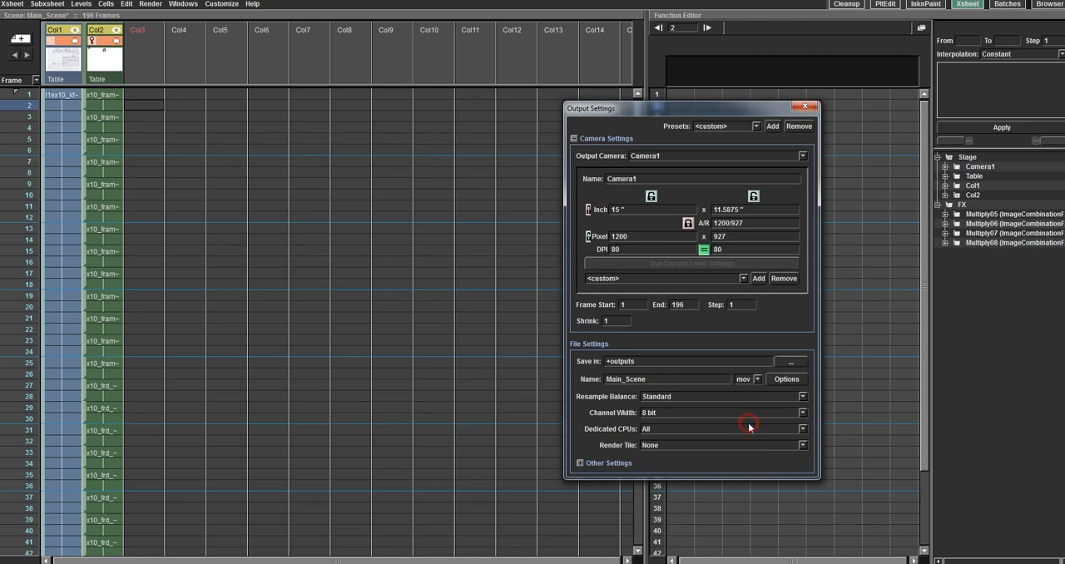
Step: Choose H.264 as the compression type in the mov options and accept the compression settings
{"action": "left_click", "coordinate": [787, 379]}
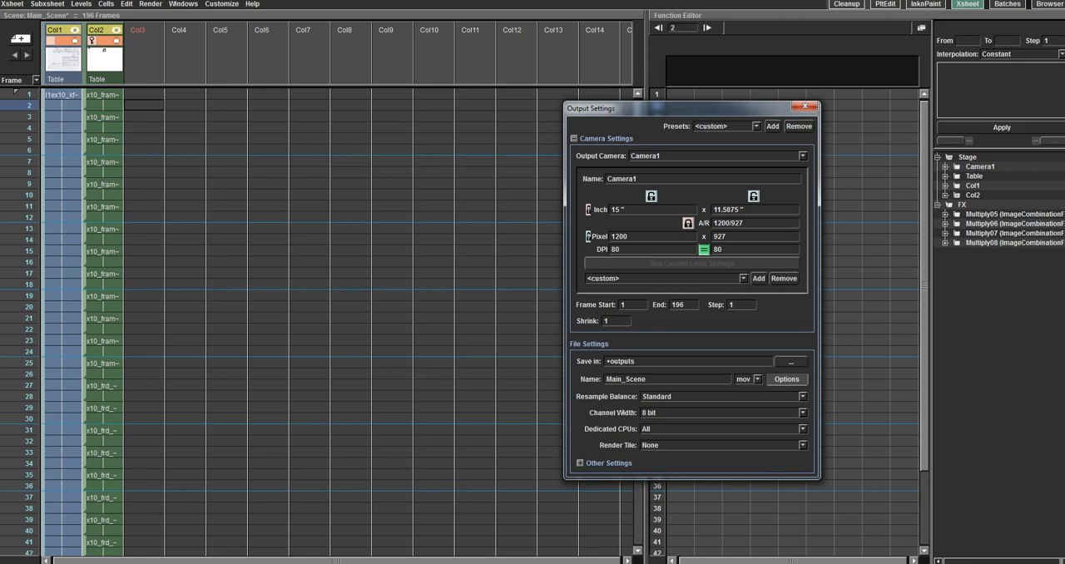
{"action": "left_click", "coordinate": [564, 104]}
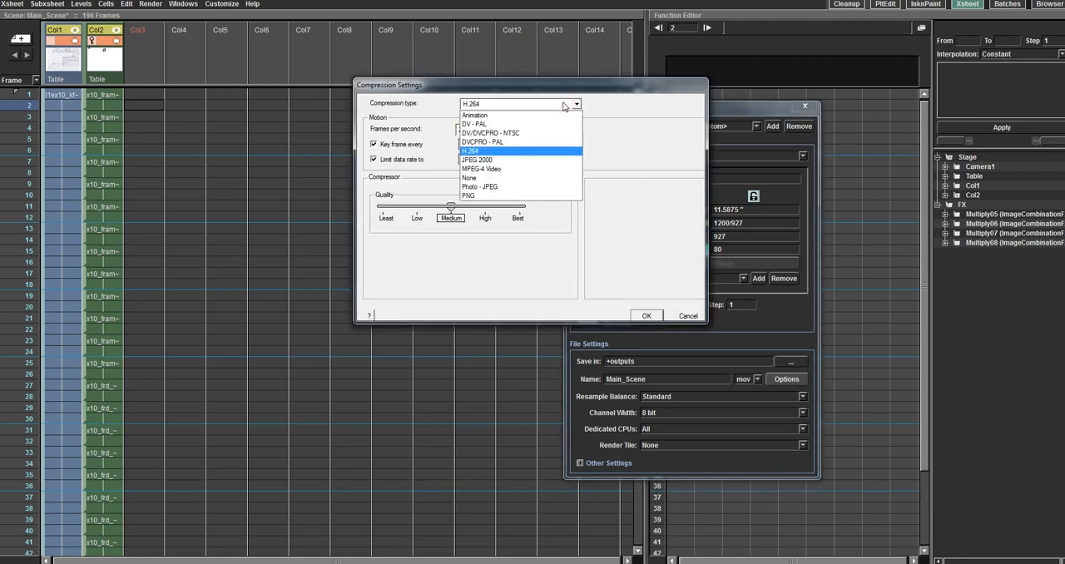
{"action": "left_click", "coordinate": [475, 150]}
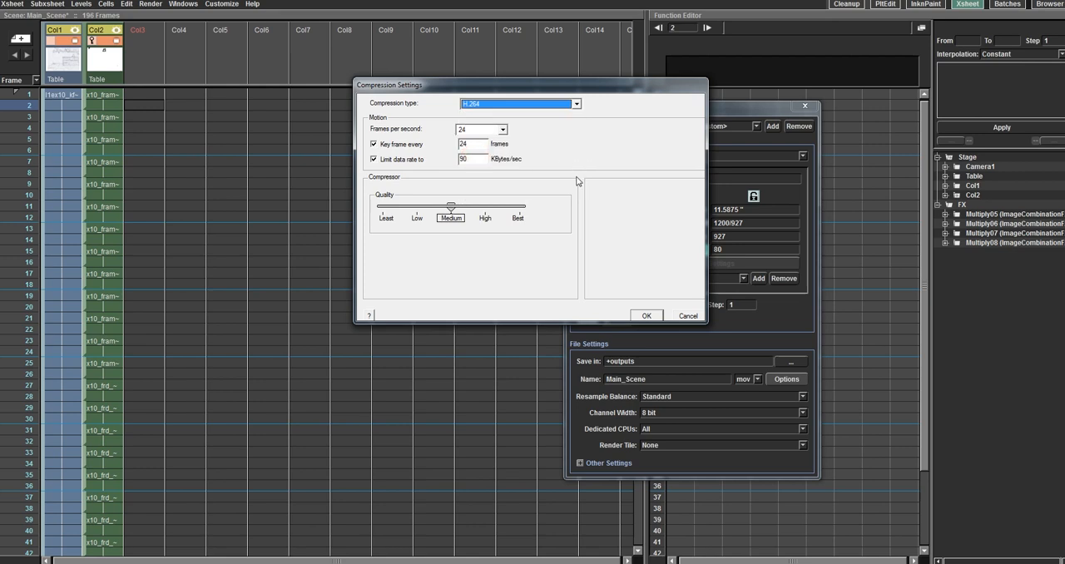
{"action": "left_click", "coordinate": [648, 312]}
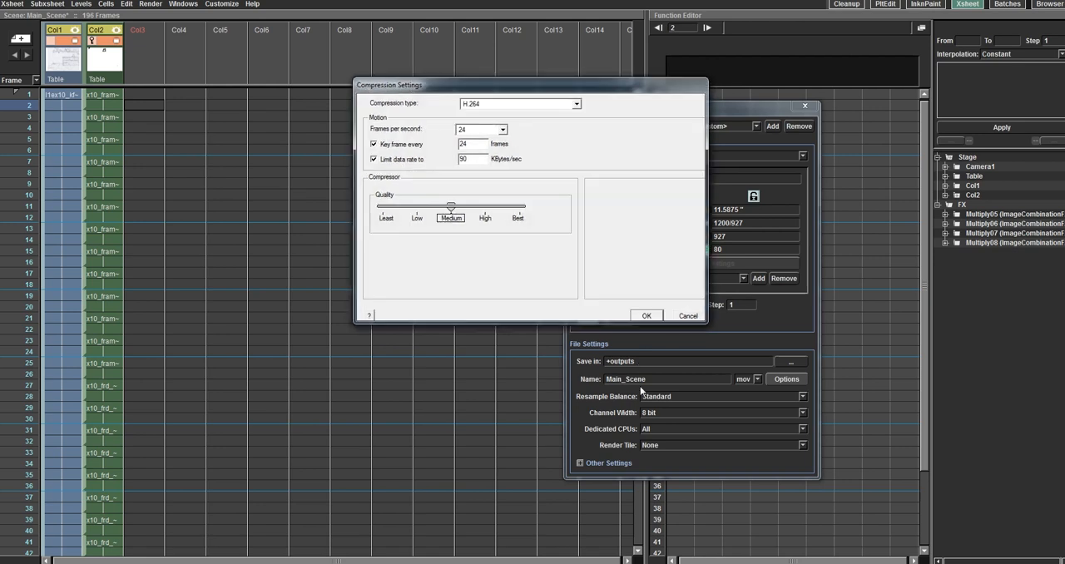
{"action": "left_click", "coordinate": [647, 315]}
Step: Rename the output file as Main_Scene_2 and move the output settings window away from the xsheet columns
{"action": "left_click", "coordinate": [661, 376]}
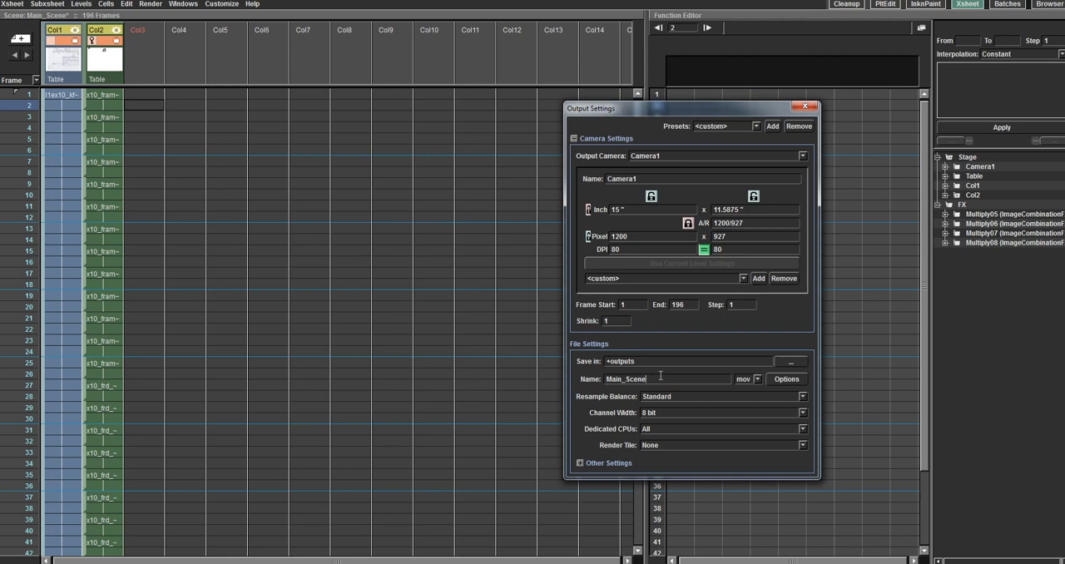
{"action": "type", "text": "_2"}
{"action": "left_click_drag", "start_coordinate": [763, 108], "coordinate": [867, 115]}
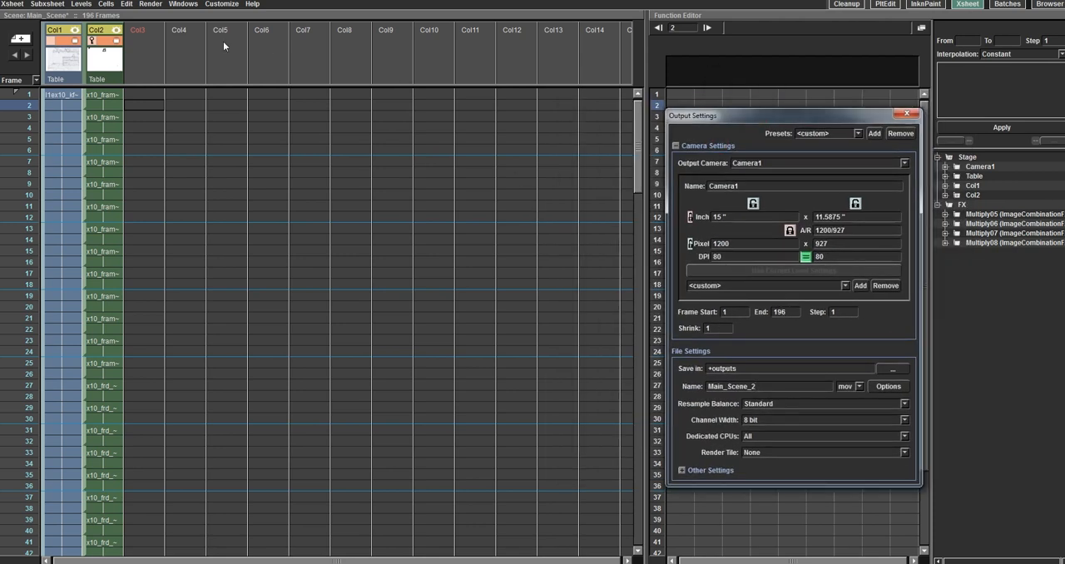
Step: Preview the scene's rendered frames and enlarge the preview window to show more of the kitchen drawing
{"action": "left_click", "coordinate": [151, 3]}
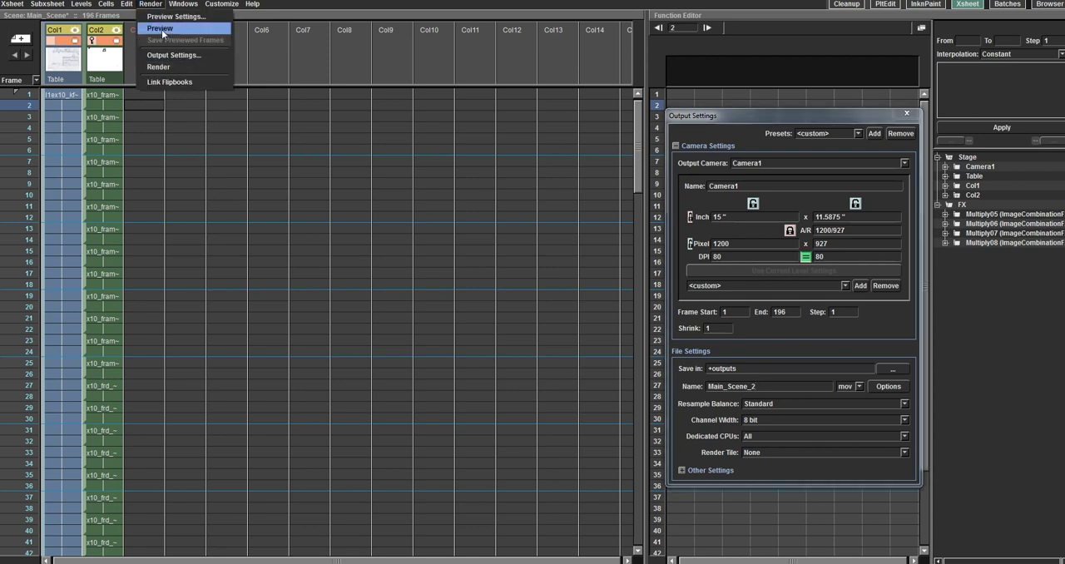
{"action": "left_click", "coordinate": [163, 33]}
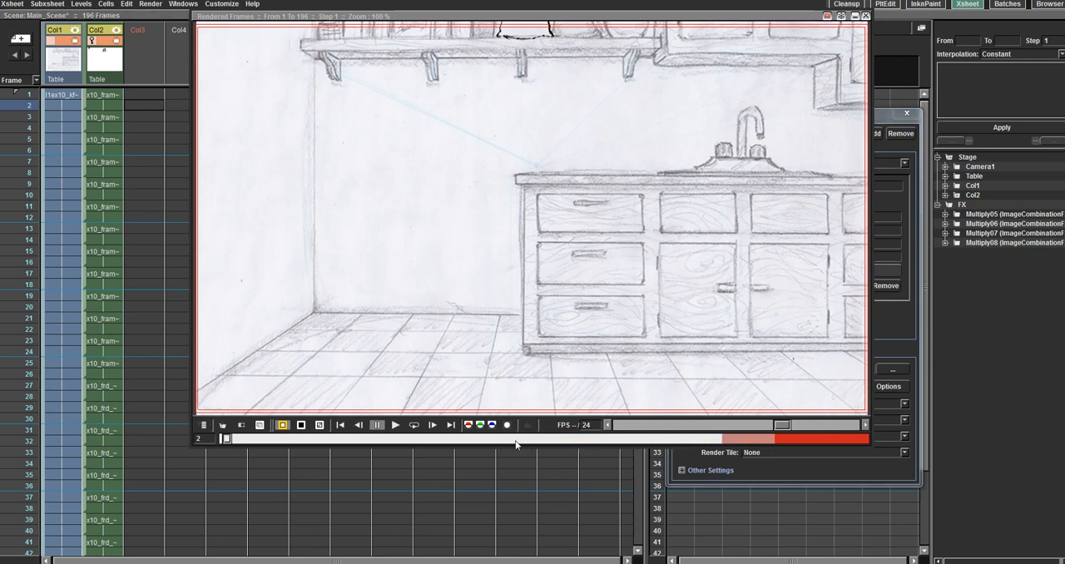
{"action": "left_click_drag", "start_coordinate": [732, 10], "coordinate": [659, 15]}
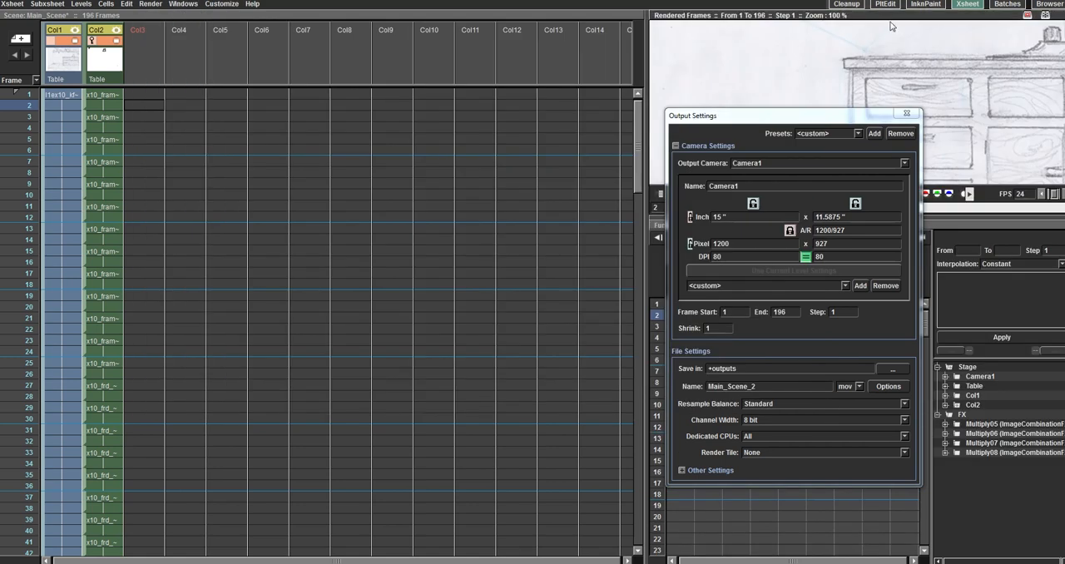
{"action": "left_click_drag", "start_coordinate": [890, 15], "coordinate": [341, 120]}
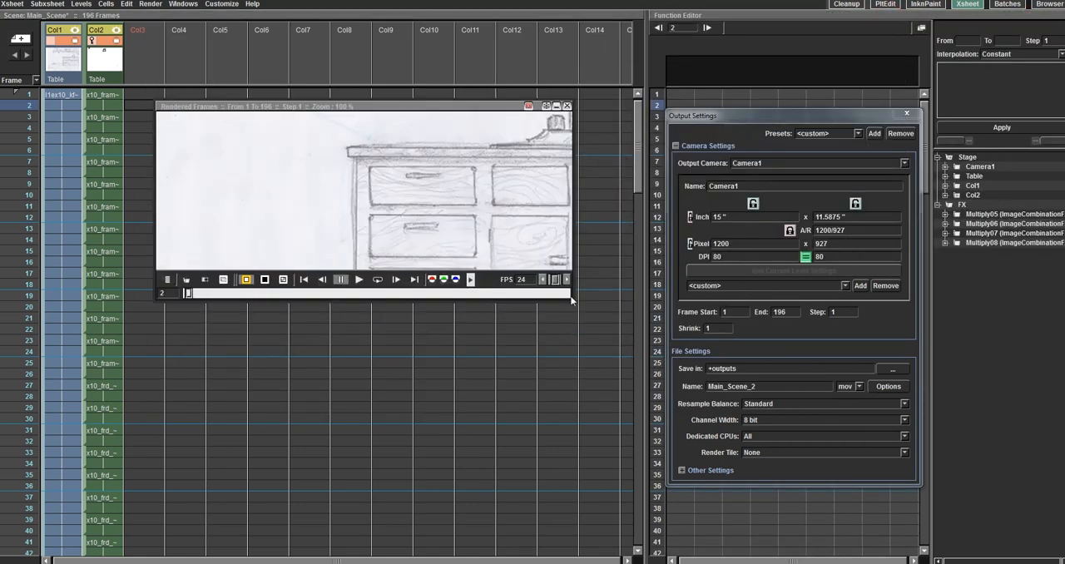
{"action": "left_click_drag", "start_coordinate": [573, 301], "coordinate": [993, 558]}
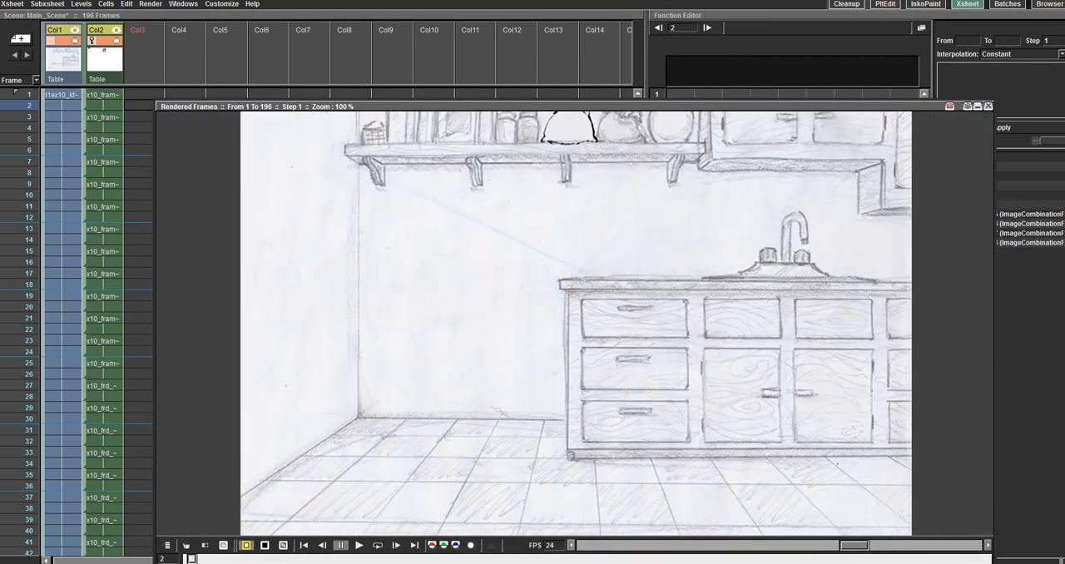
{"action": "left_click_drag", "start_coordinate": [471, 106], "coordinate": [454, 26]}
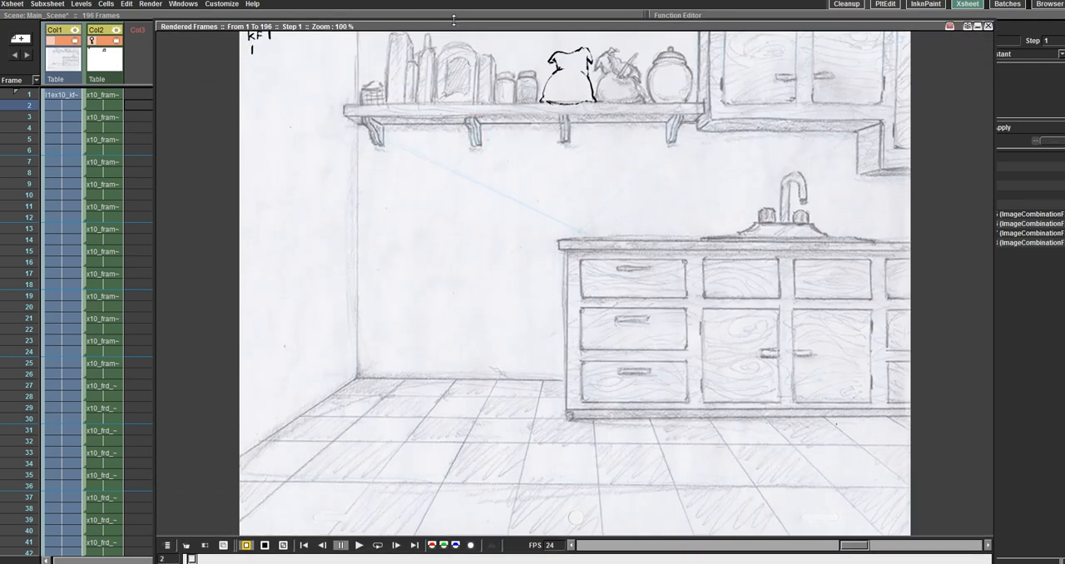
Step: Play the rendered preview of the animation, pause it partway and close the preview window
{"action": "left_click", "coordinate": [359, 546]}
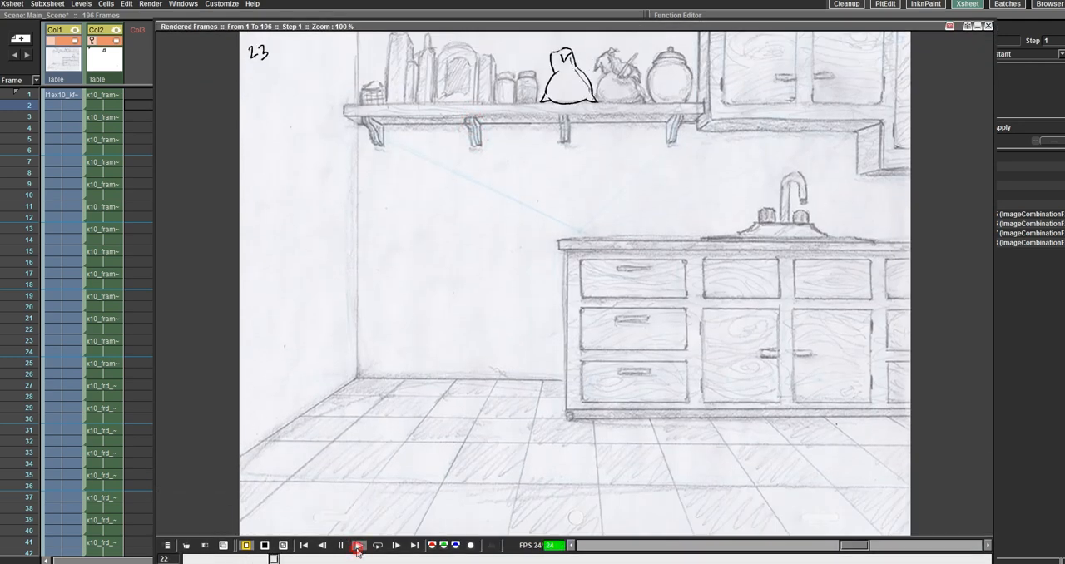
{"action": "left_click", "coordinate": [342, 546]}
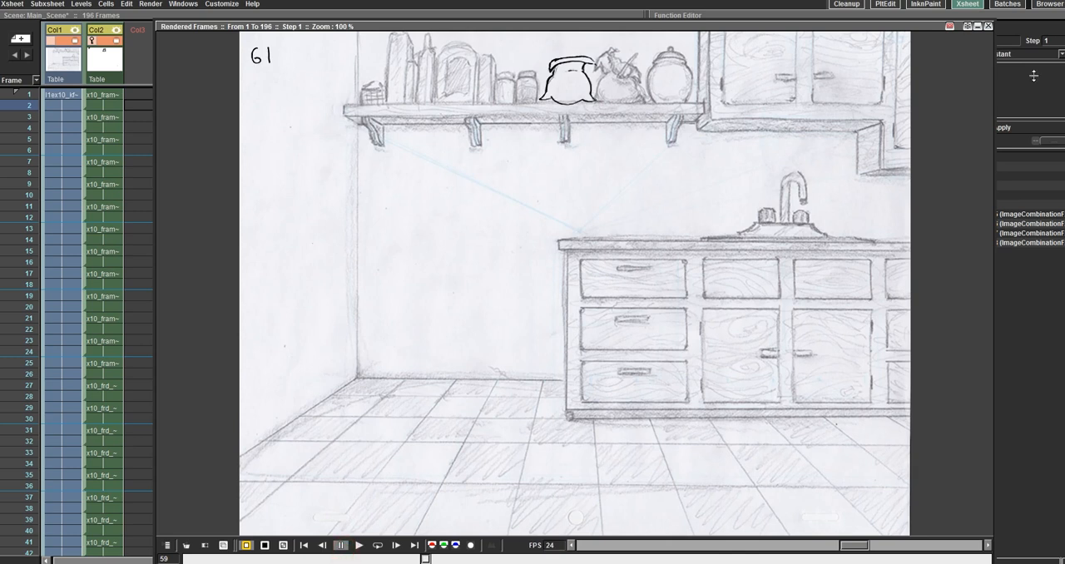
{"action": "left_click", "coordinate": [988, 26]}
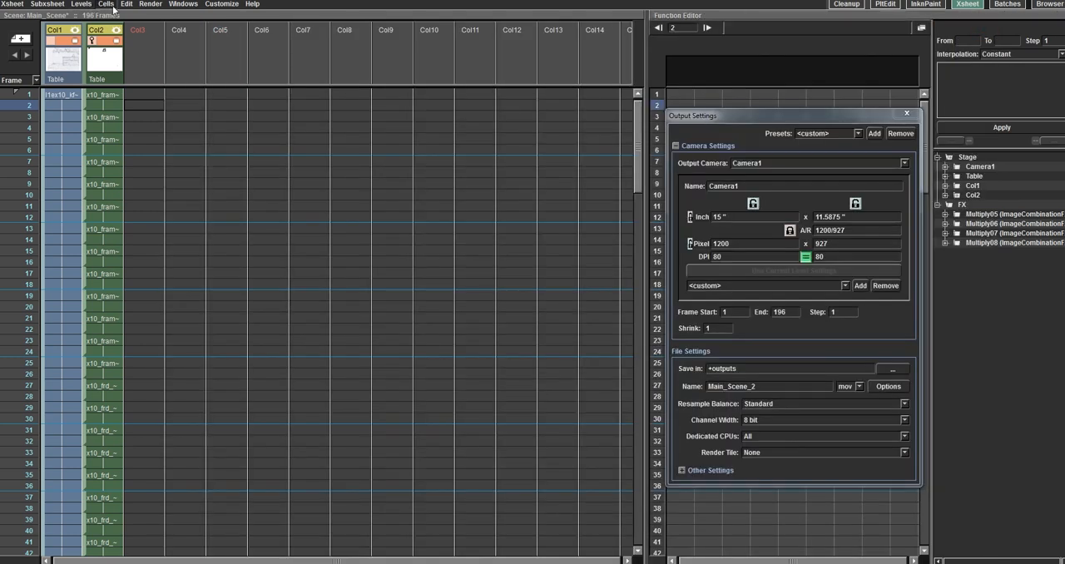
Step: Render the scene to the Main_Scene_2 mov file and move the progress dialog clear of the workspace
{"action": "left_click", "coordinate": [150, 5]}
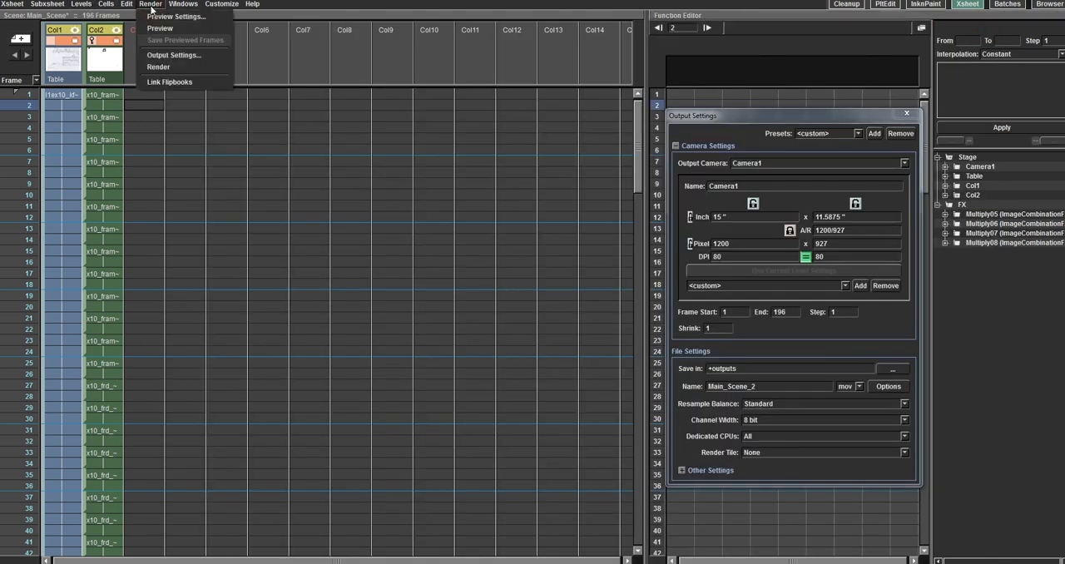
{"action": "left_click", "coordinate": [167, 68]}
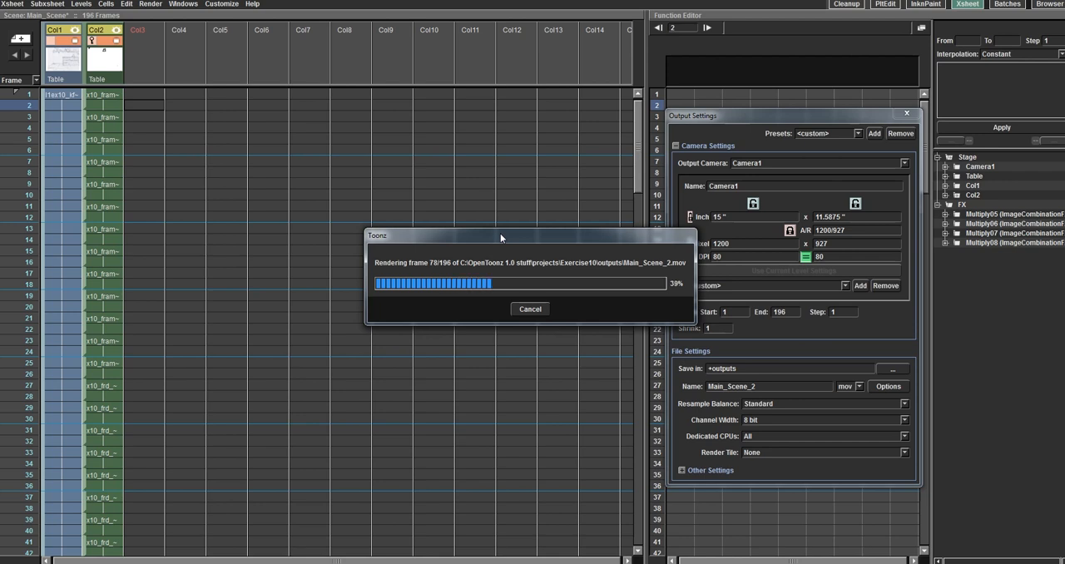
{"action": "left_click_drag", "start_coordinate": [500, 235], "coordinate": [432, 22]}
Step: Bring the file explorer window into view and open the projects > Exercise10 > outputs folder
{"action": "left_click_drag", "start_coordinate": [1064, 250], "coordinate": [420, 189]}
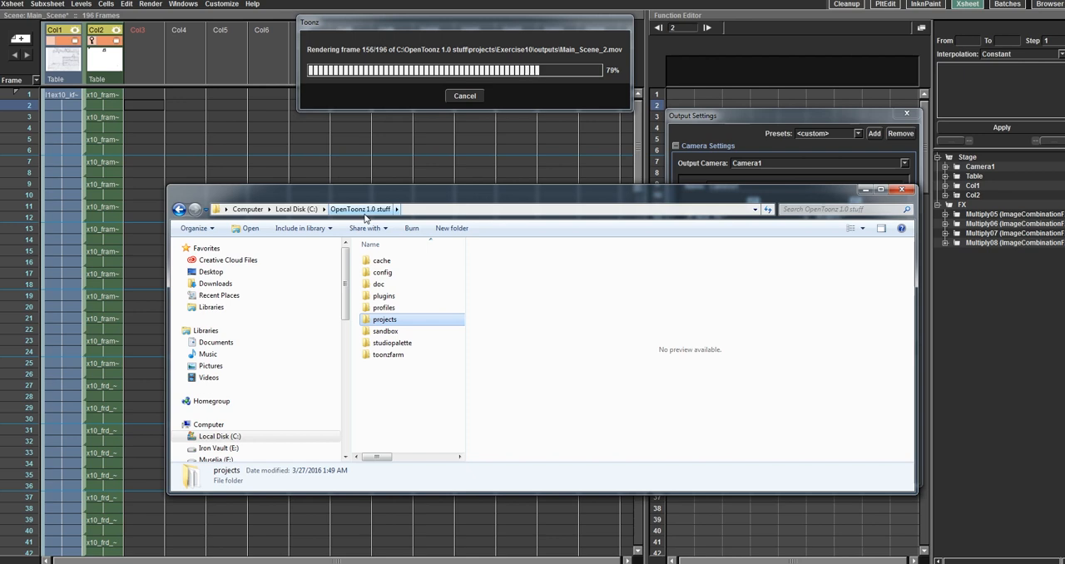
{"action": "double_click", "coordinate": [390, 320]}
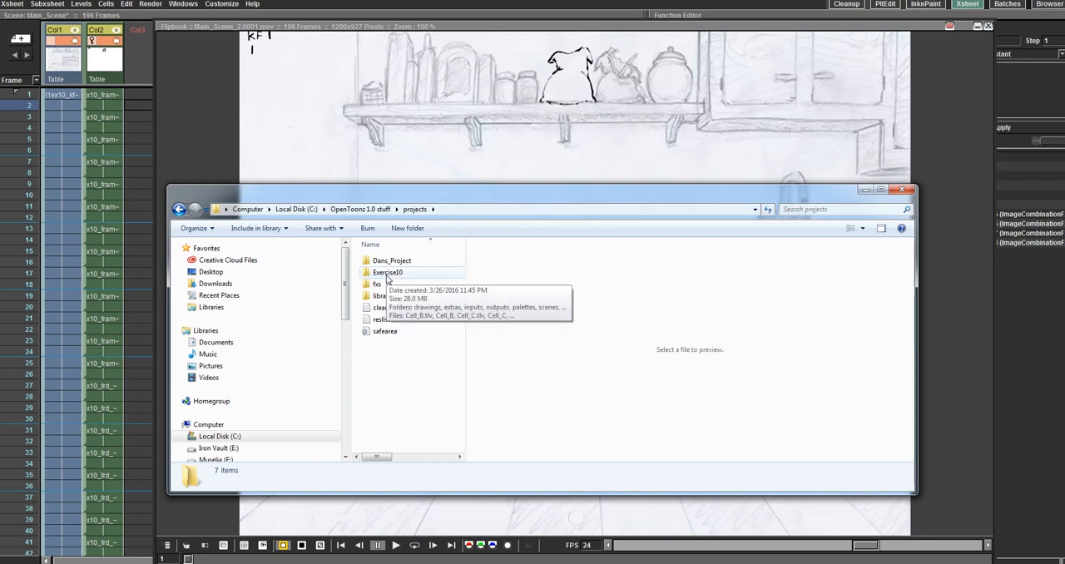
{"action": "double_click", "coordinate": [387, 275]}
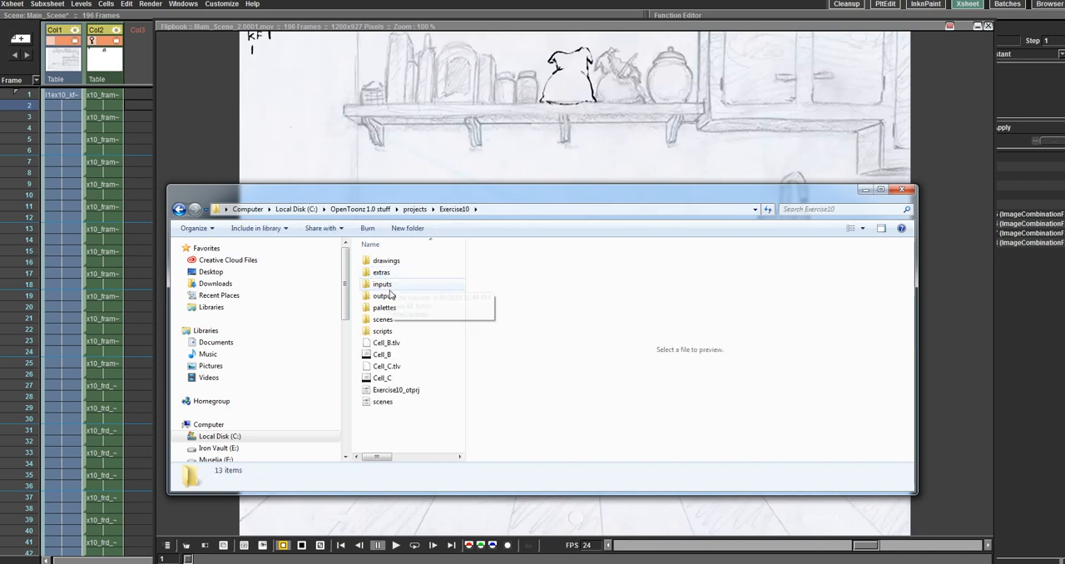
{"action": "left_click", "coordinate": [390, 296]}
{"action": "double_click", "coordinate": [388, 297]}
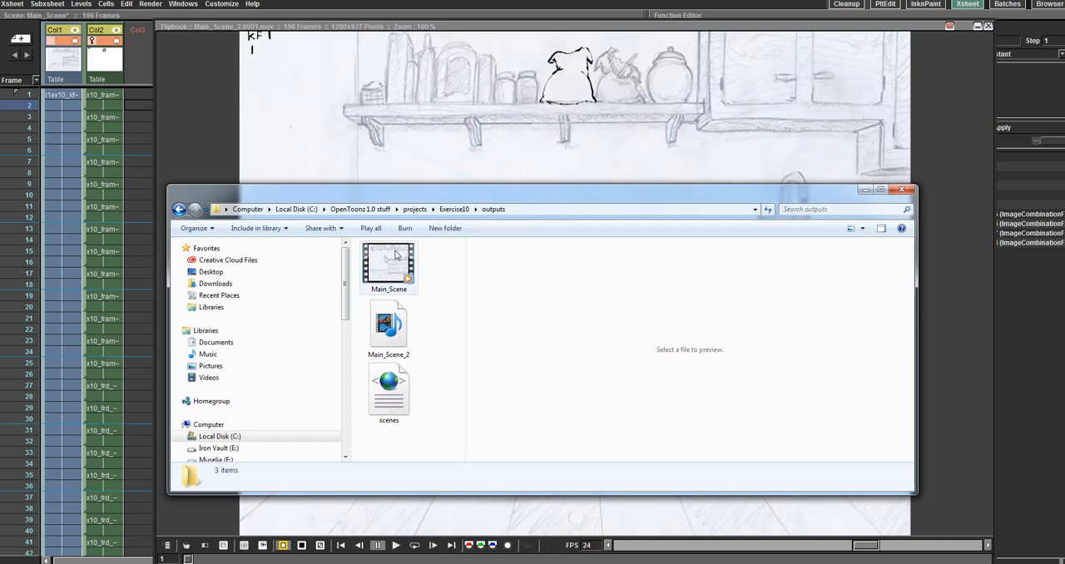
Step: Play the rendered Main_Scene_2 movie, and close the media player, the outputs folder and the flipbook
{"action": "left_click", "coordinate": [394, 327]}
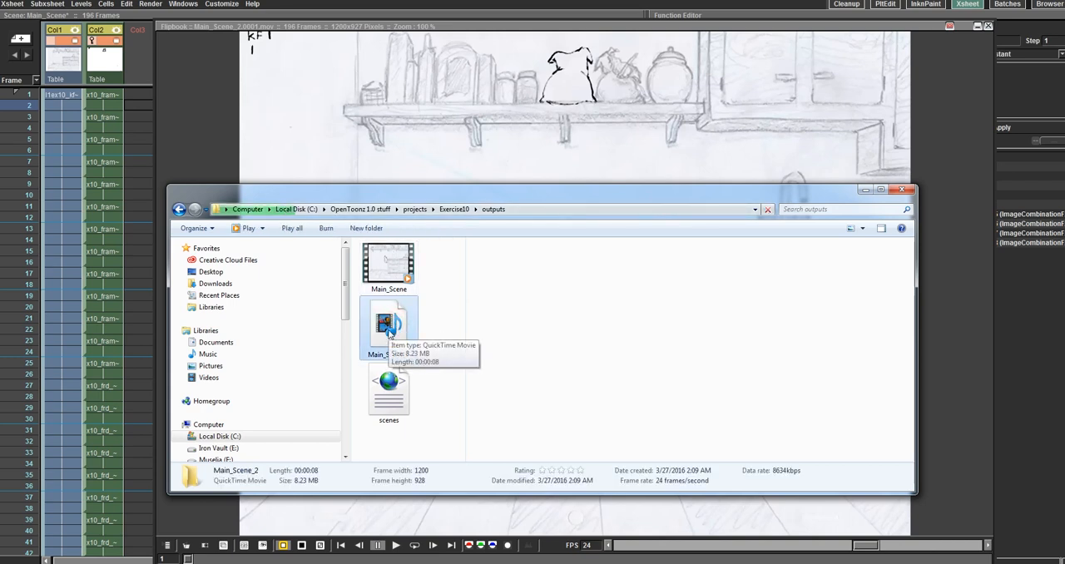
{"action": "double_click", "coordinate": [389, 328]}
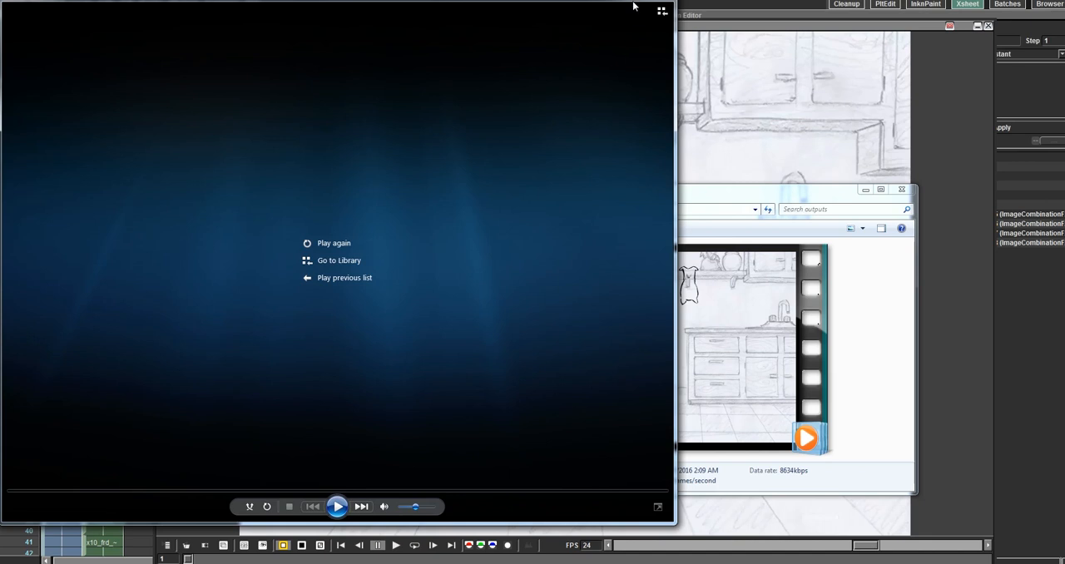
{"action": "left_click_drag", "start_coordinate": [633, 3], "coordinate": [666, 76]}
{"action": "left_click", "coordinate": [696, 72]}
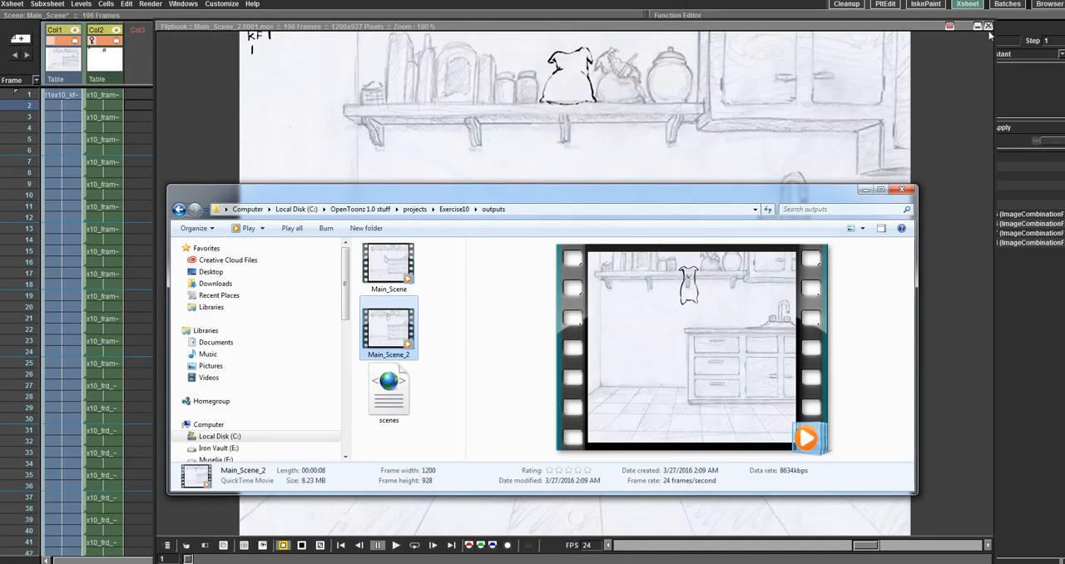
{"action": "left_click", "coordinate": [901, 189]}
{"action": "left_click", "coordinate": [988, 26]}
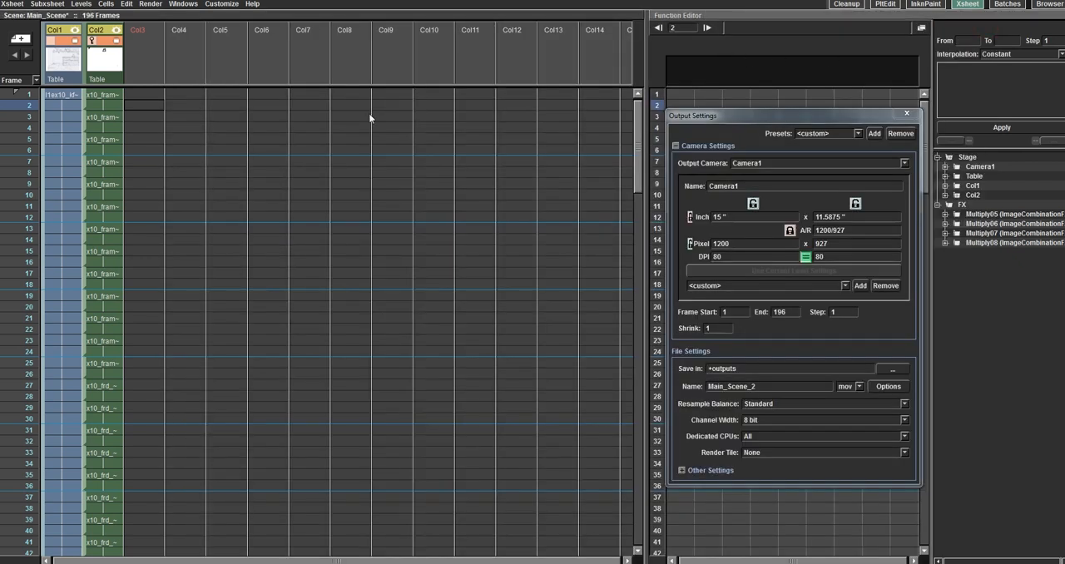
Step: Go to the Cleanup room, close the output settings and enlarge the scene viewer above the xsheet
{"action": "left_click", "coordinate": [925, 5]}
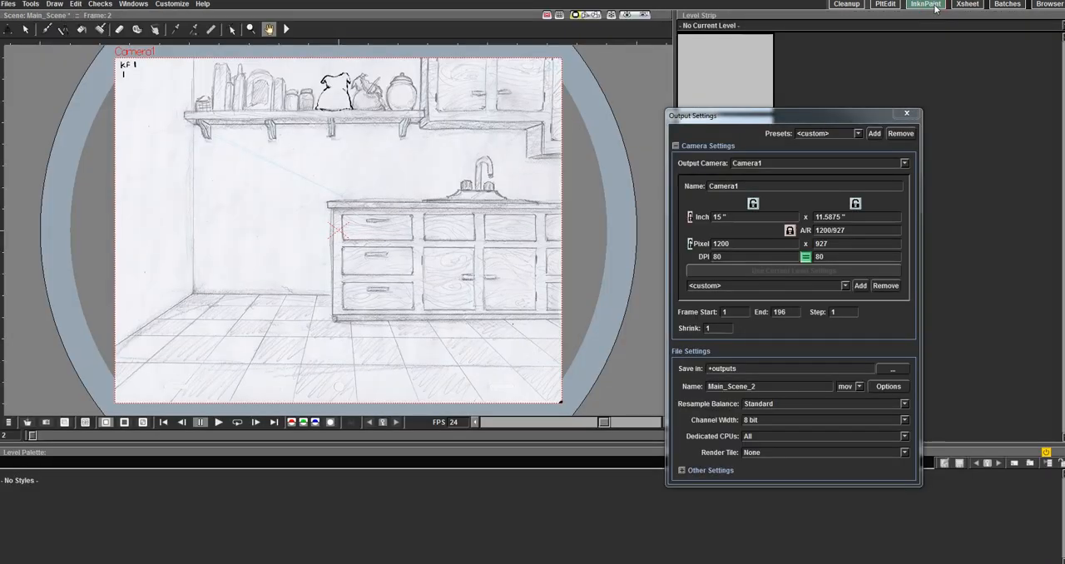
{"action": "left_click", "coordinate": [846, 4]}
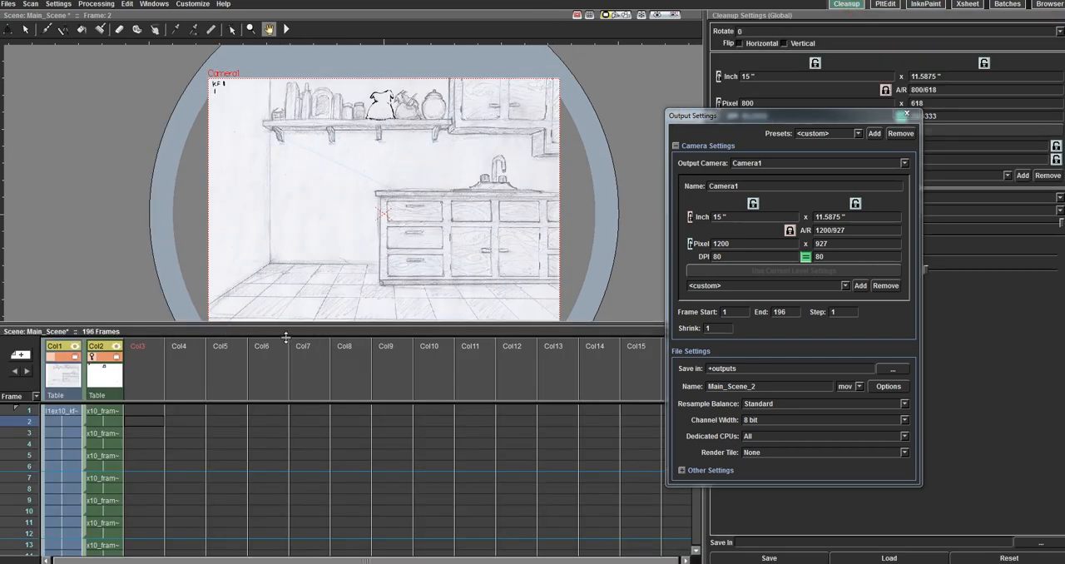
{"action": "left_click", "coordinate": [906, 114]}
{"action": "mouse_move", "coordinate": [283, 335]}
{"action": "left_mouse_down"}
{"action": "mouse_move", "coordinate": [386, 381]}
{"action": "mouse_move", "coordinate": [408, 348]}
{"action": "mouse_move", "coordinate": [822, 283]}
{"action": "mouse_move", "coordinate": [812, 102]}
{"action": "mouse_move", "coordinate": [613, 215]}
{"action": "mouse_move", "coordinate": [649, 562]}
{"action": "mouse_move", "coordinate": [637, 291]}
{"action": "mouse_move", "coordinate": [444, 293]}
{"action": "mouse_move", "coordinate": [329, 370]}
{"action": "mouse_move", "coordinate": [312, 369]}
{"action": "mouse_move", "coordinate": [281, 561]}
{"action": "left_mouse_up"}
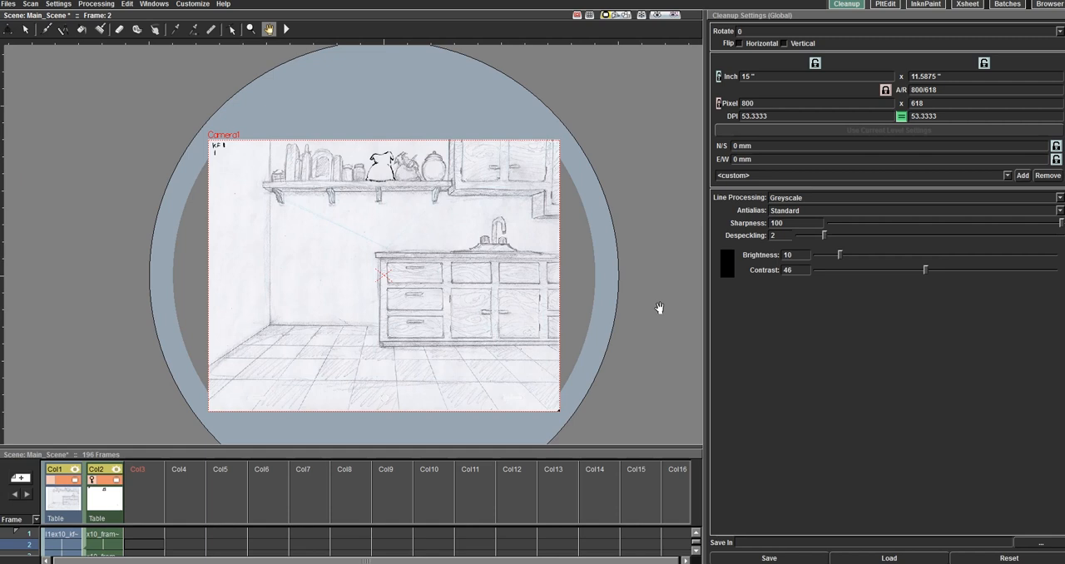
Step: Enlarge the xsheet area and import the oh_hi_its_you WAV file into Col3 starting at frame 1
{"action": "left_click_drag", "start_coordinate": [196, 448], "coordinate": [221, 89]}
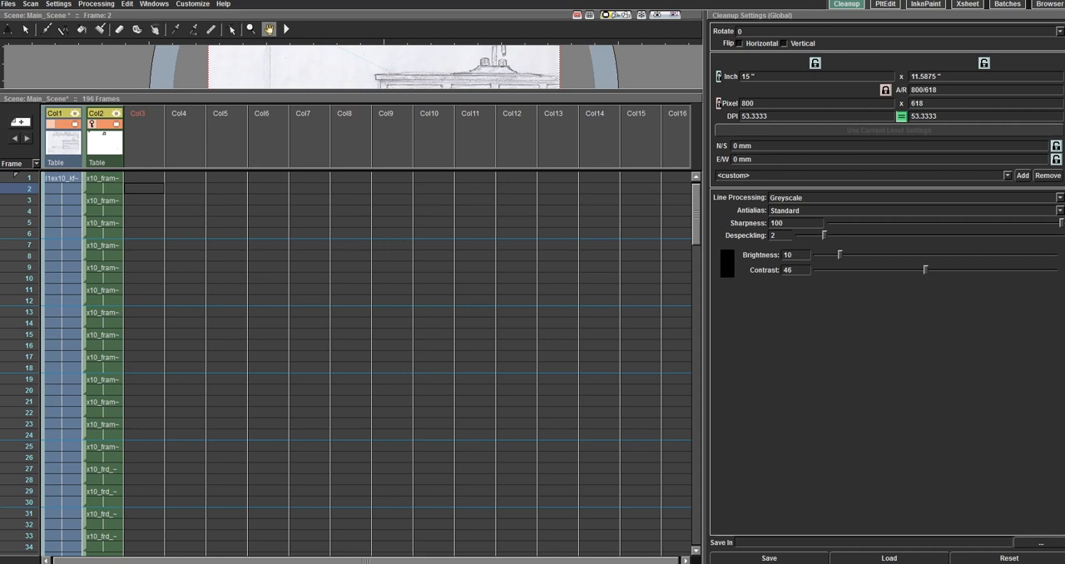
{"action": "left_click_drag", "start_coordinate": [1019, 365], "coordinate": [146, 176]}
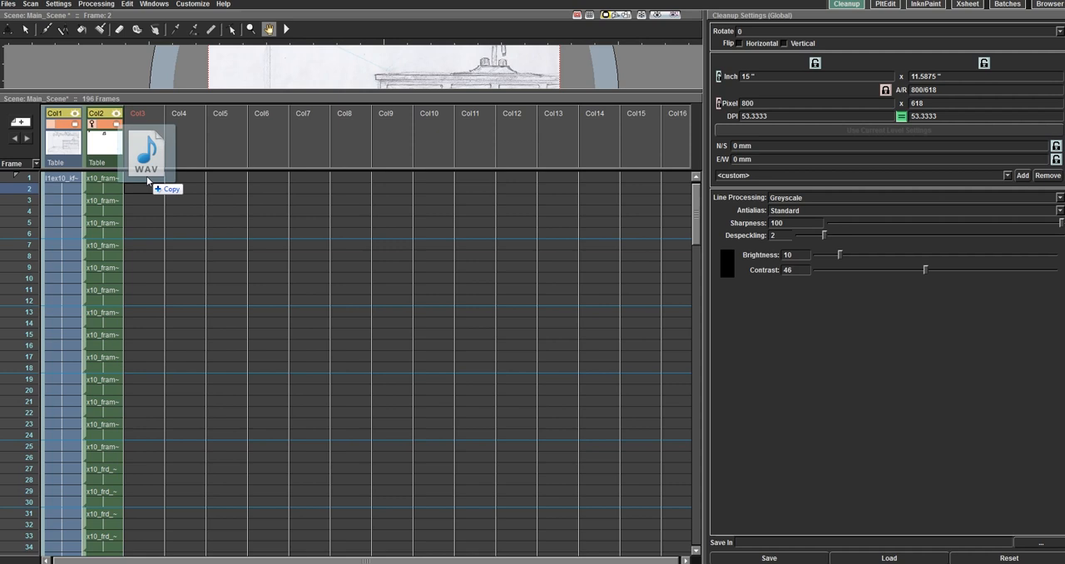
{"action": "left_click_drag", "start_coordinate": [147, 179], "coordinate": [147, 176]}
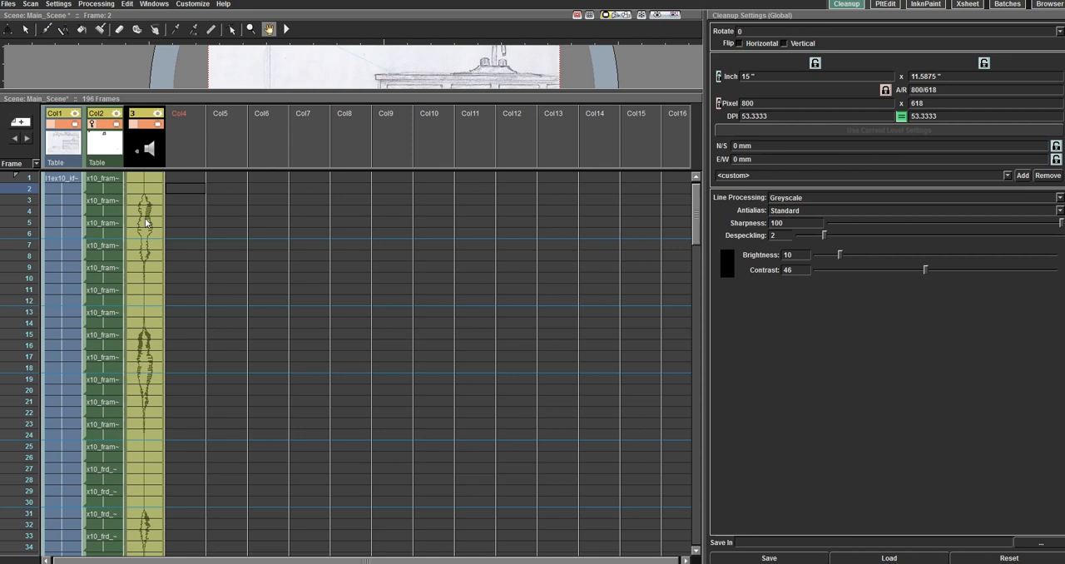
Step: Select the first cell of the sound column and examine the audio waveform along the frames
{"action": "left_click", "coordinate": [146, 218]}
{"action": "scroll", "coordinate": [146, 218], "scroll_direction": "down", "scroll_amount": 8}
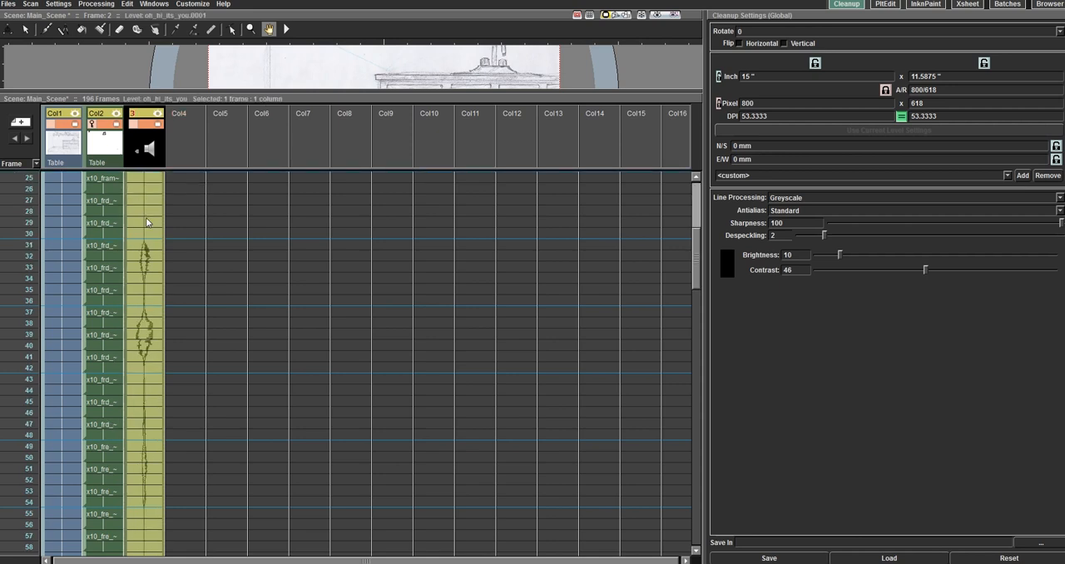
{"action": "scroll", "coordinate": [145, 229], "scroll_direction": "up", "scroll_amount": 8}
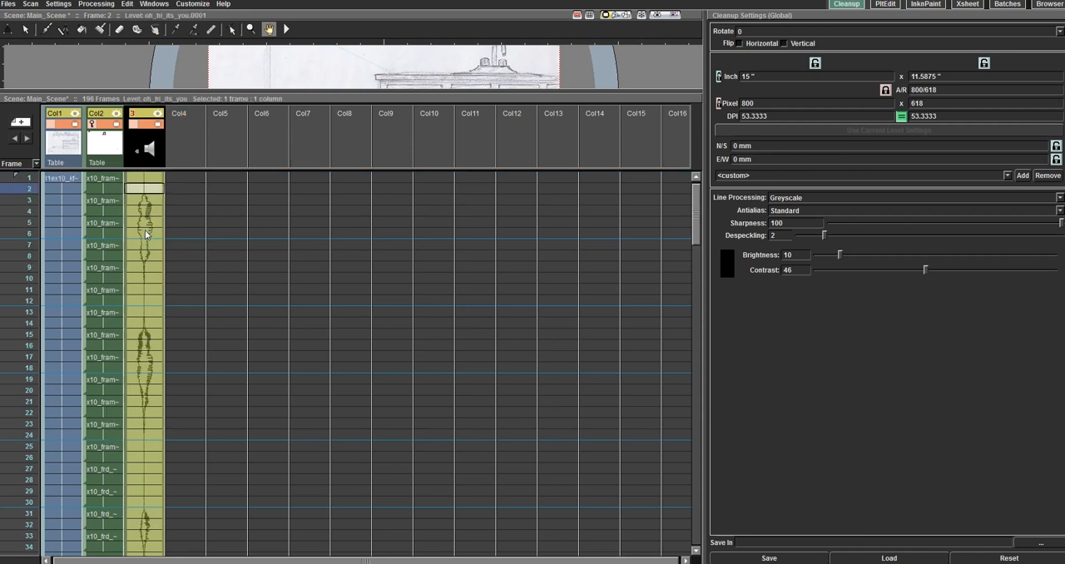
{"action": "left_click", "coordinate": [146, 178]}
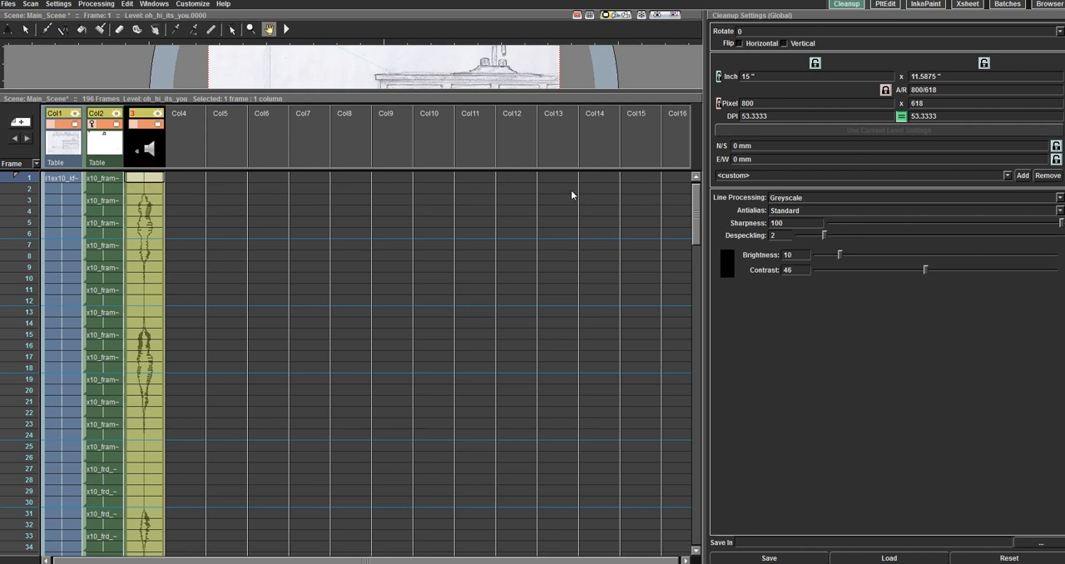
{"action": "scroll", "coordinate": [148, 330], "scroll_direction": "down", "scroll_amount": 10}
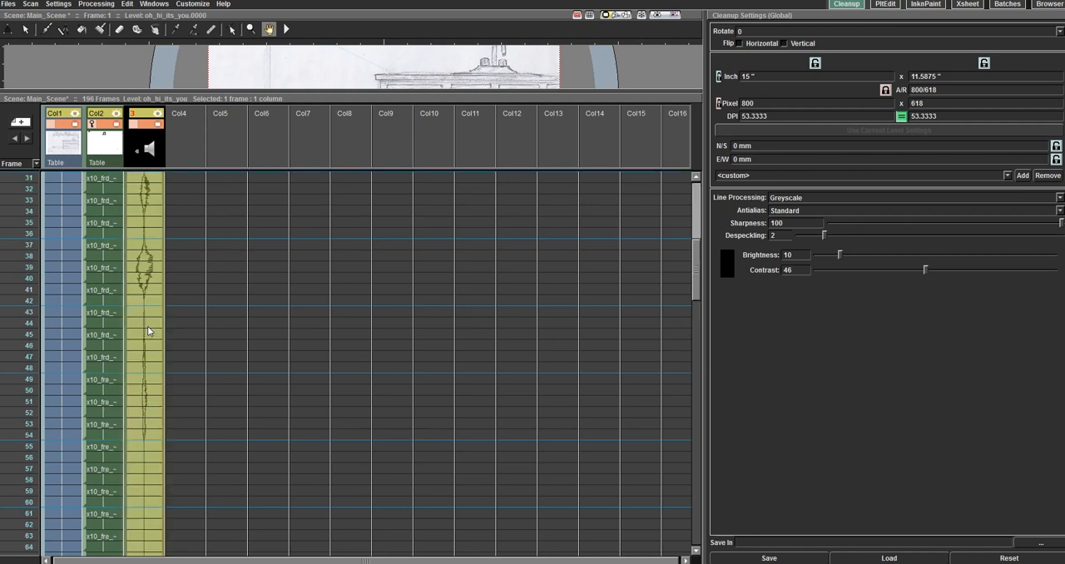
{"action": "scroll", "coordinate": [147, 331], "scroll_direction": "up", "scroll_amount": 10}
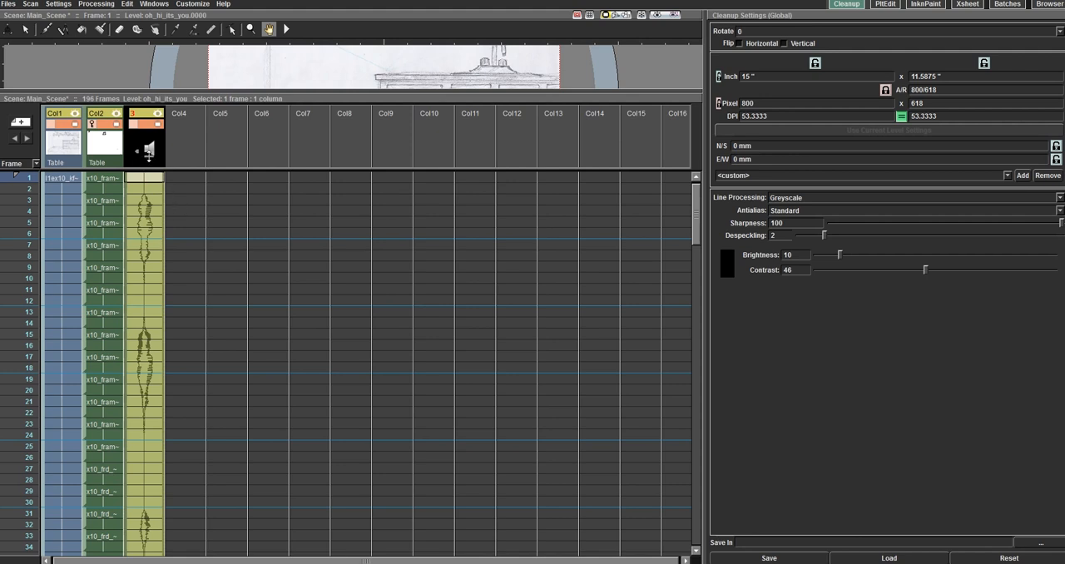
Step: Open the Browser room and inspect the Cast and Audio entries of Main_Scene in the scene cast
{"action": "left_click", "coordinate": [1048, 4]}
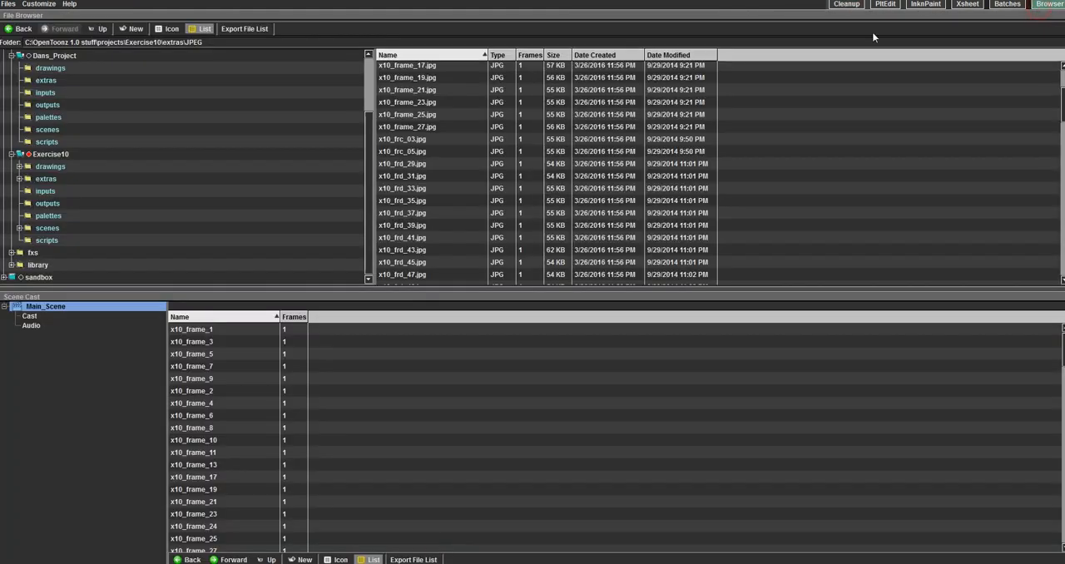
{"action": "left_click", "coordinate": [32, 325]}
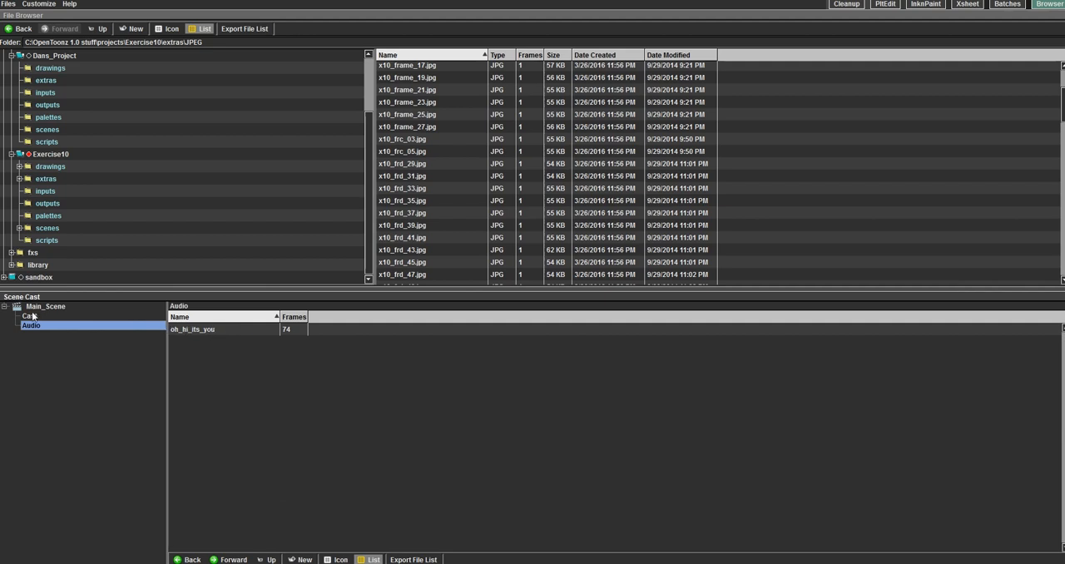
{"action": "left_click", "coordinate": [32, 316]}
{"action": "left_click", "coordinate": [35, 325]}
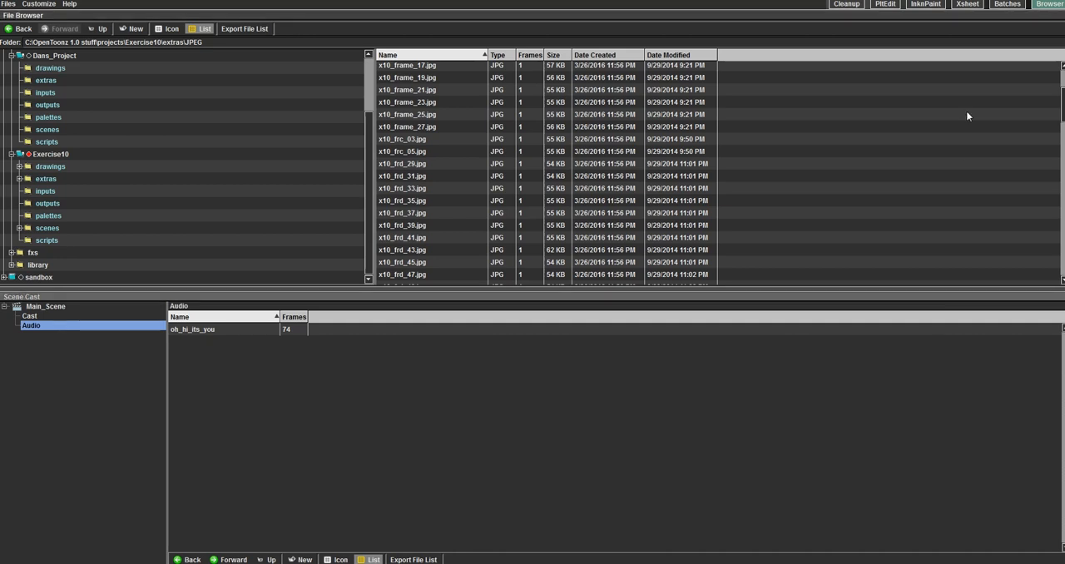
Step: Return to the InknPaint room and activate the Paint Brush tool
{"action": "left_click", "coordinate": [925, 4]}
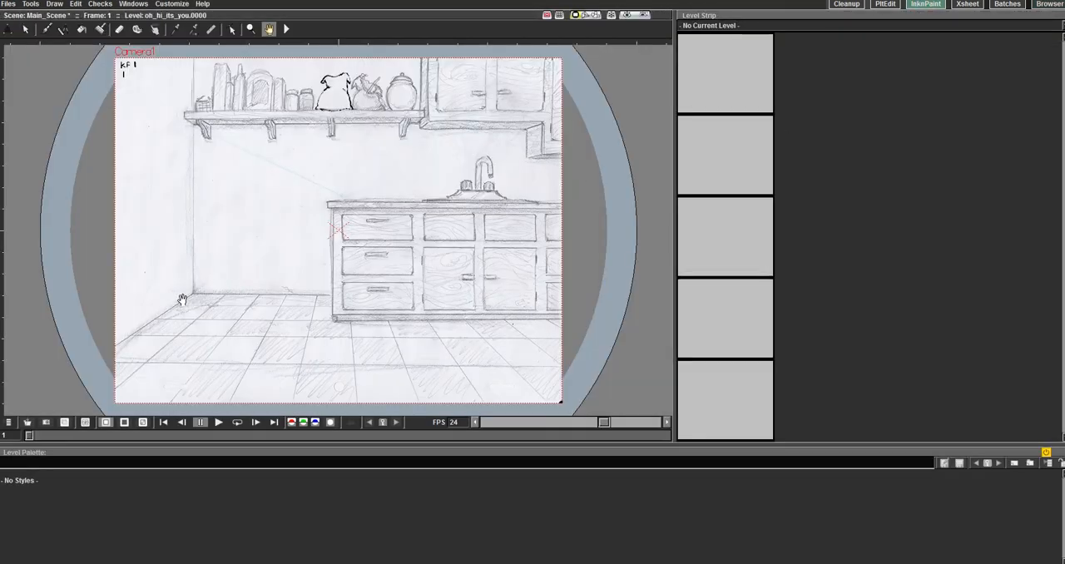
{"action": "left_click", "coordinate": [100, 29]}
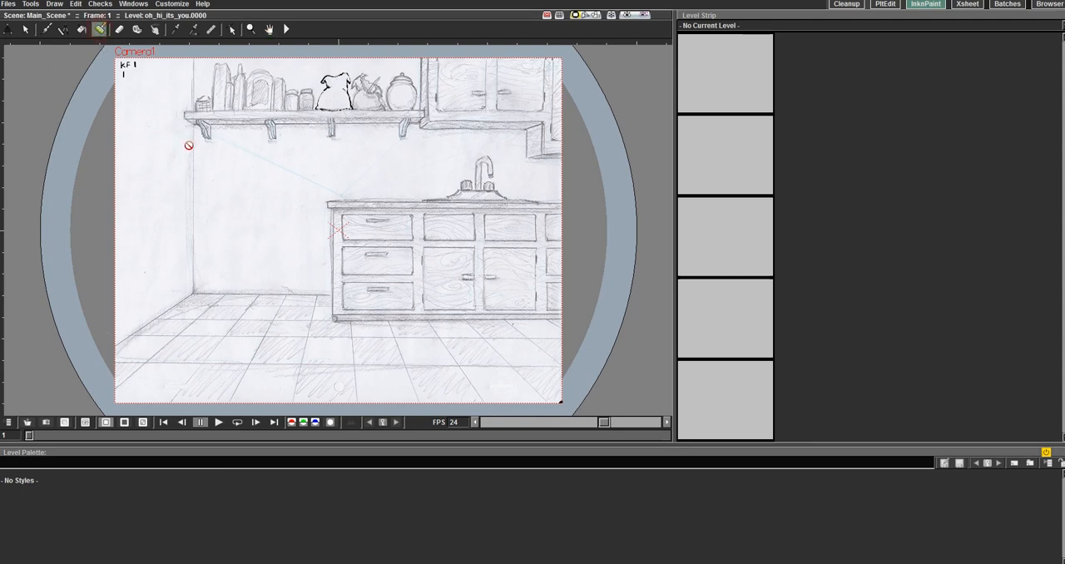